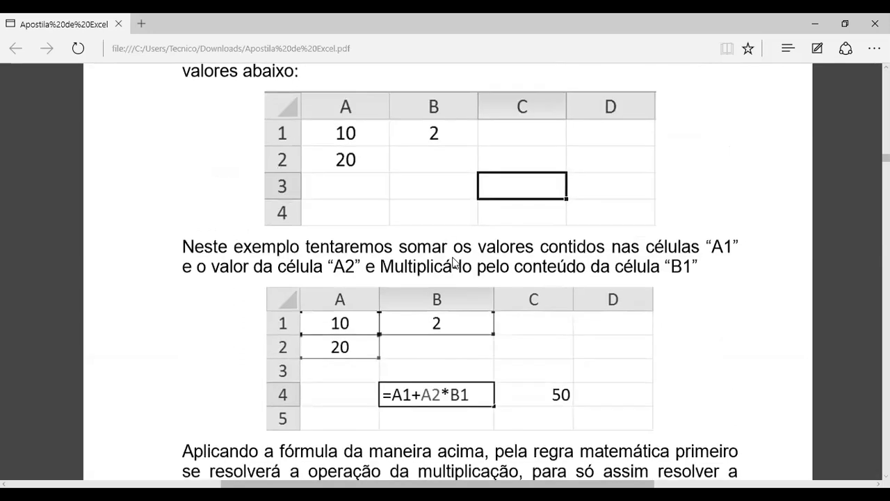
# Read the PDF handout's sections on parentheses in formulas and on formulas with named cells
pyautogui.scroll(-5, 417, 346)
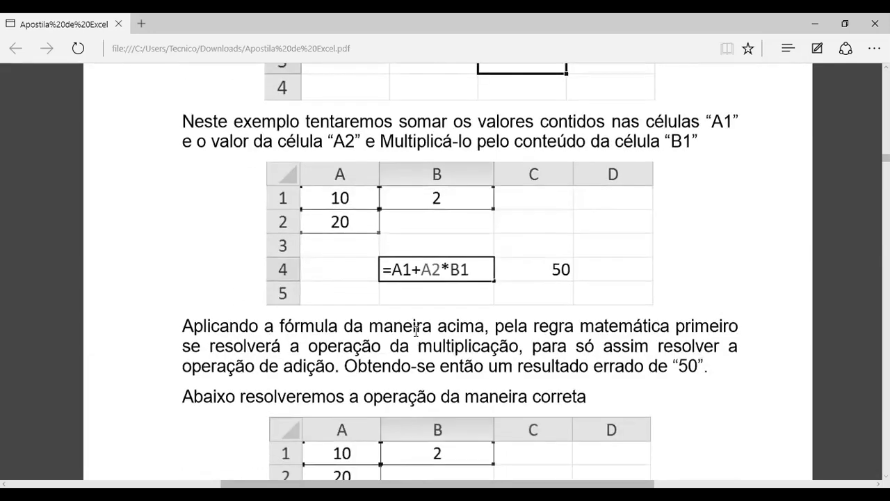
pyautogui.scroll(-4, 411, 327)
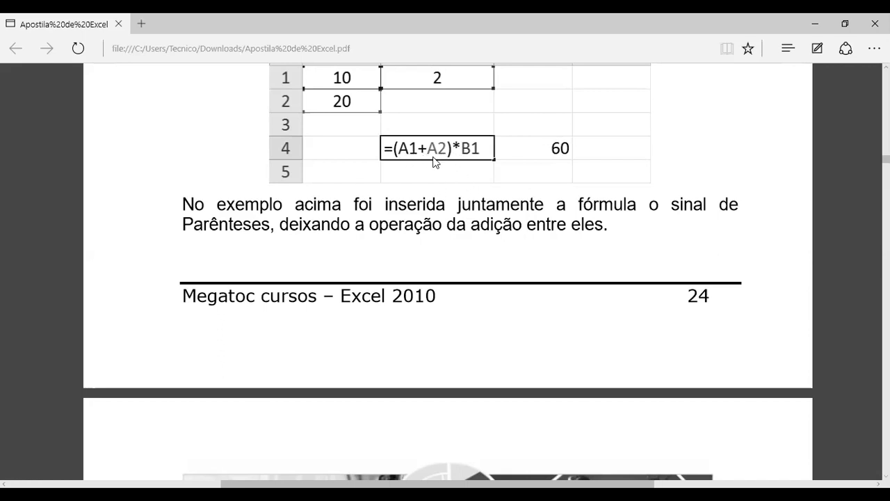
pyautogui.scroll(-3, 460, 182)
pyautogui.scroll(-5, 458, 181)
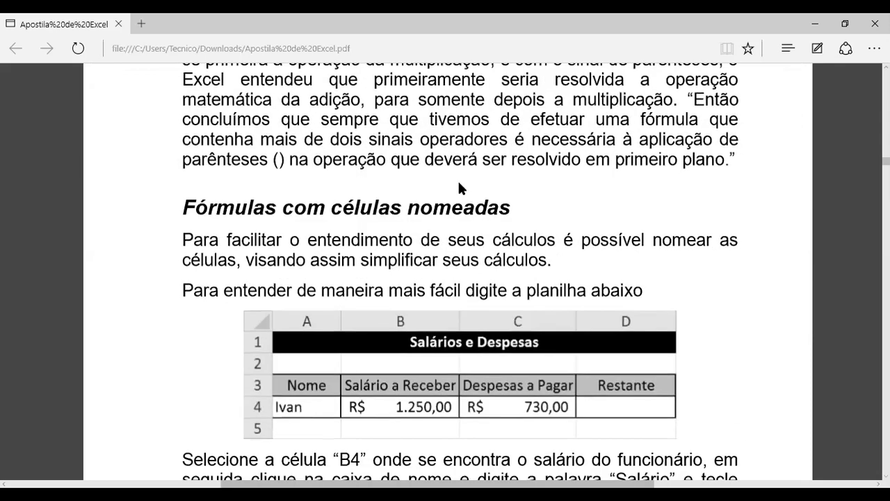
pyautogui.scroll(-1, 459, 201)
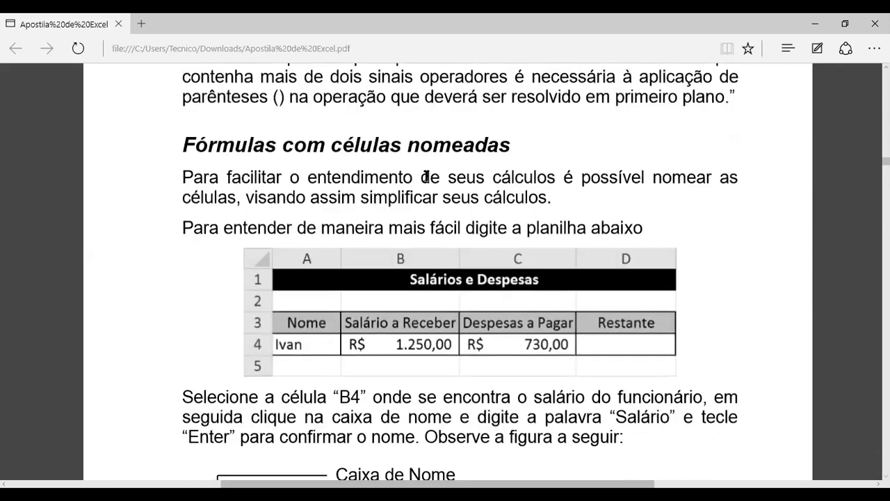
pyautogui.moveTo(333, 147); pyautogui.dragTo(470, 148)
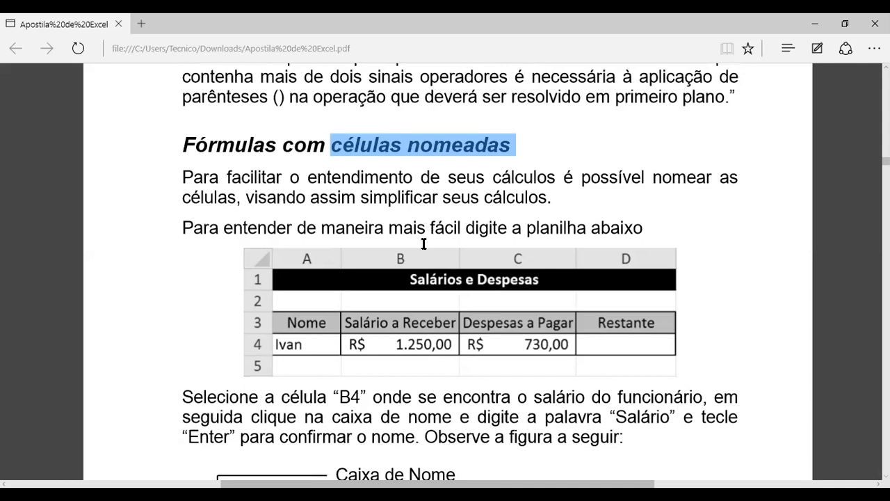
pyautogui.click(405, 180)
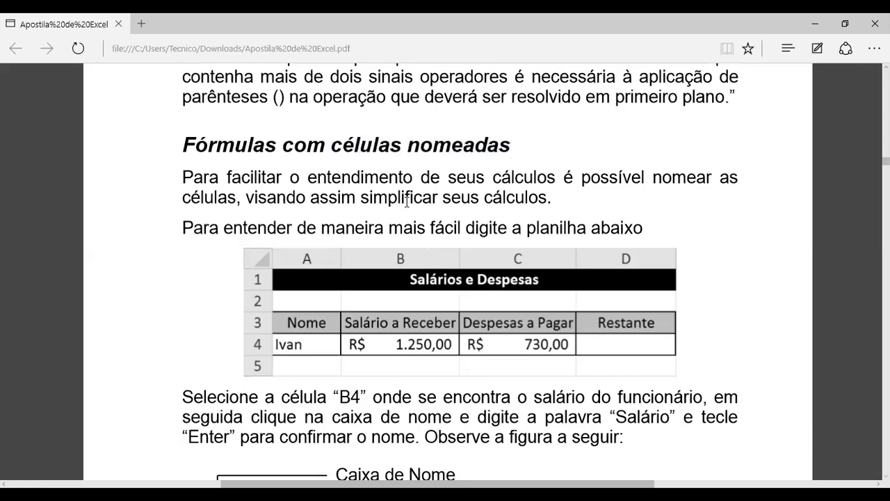
pyautogui.scroll(-4, 406, 195)
pyautogui.scroll(-2, 408, 213)
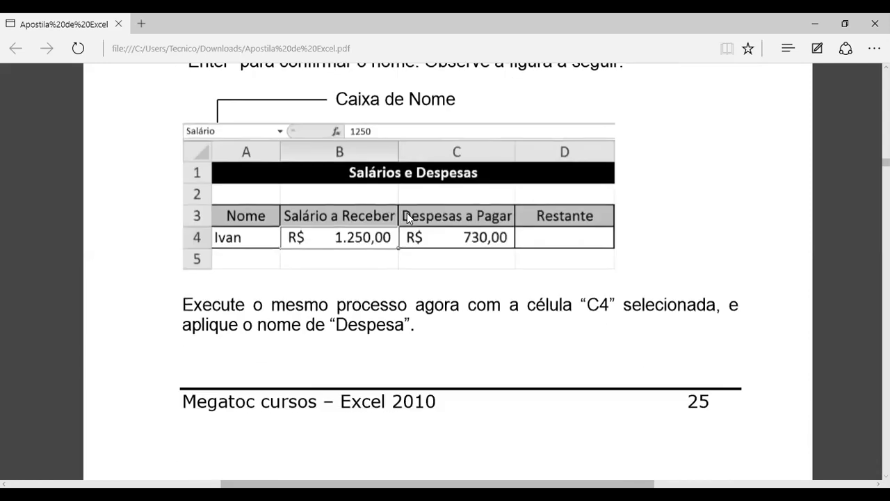
pyautogui.scroll(-6, 408, 212)
pyautogui.scroll(-3, 408, 213)
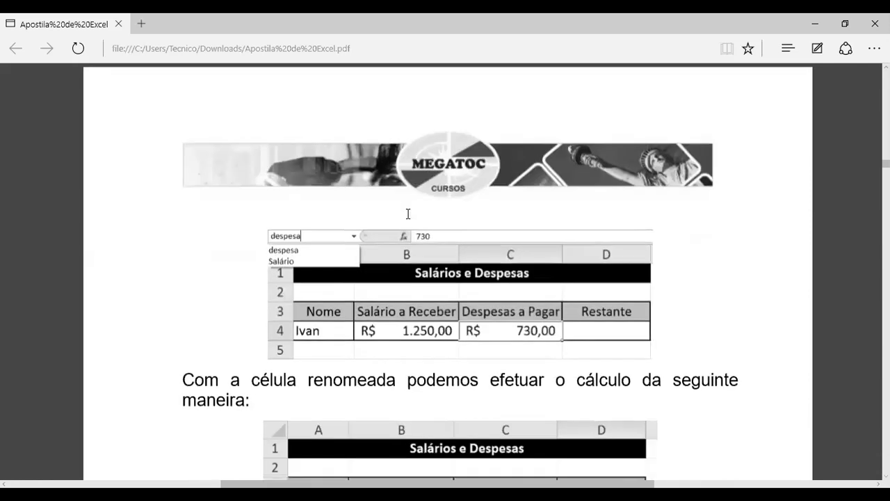
pyautogui.scroll(-3, 408, 213)
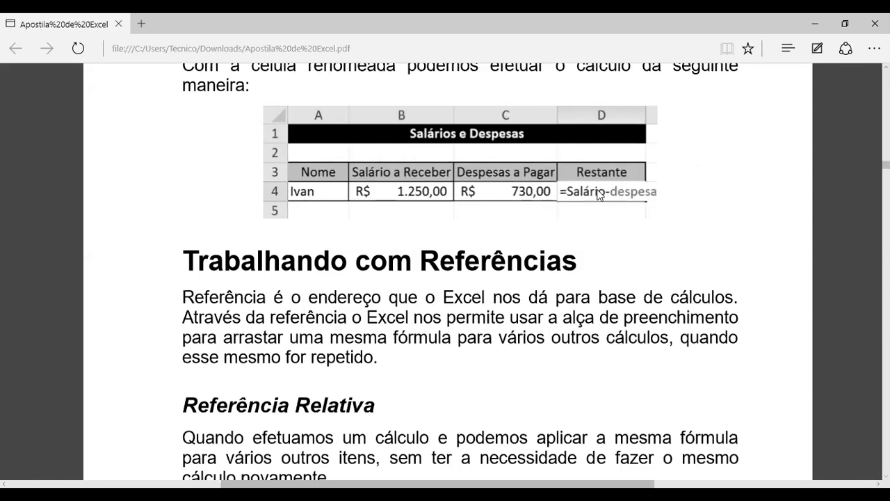
# Read the handout's introduction to working with references and its section on relative references
pyautogui.scroll(-2, 594, 193)
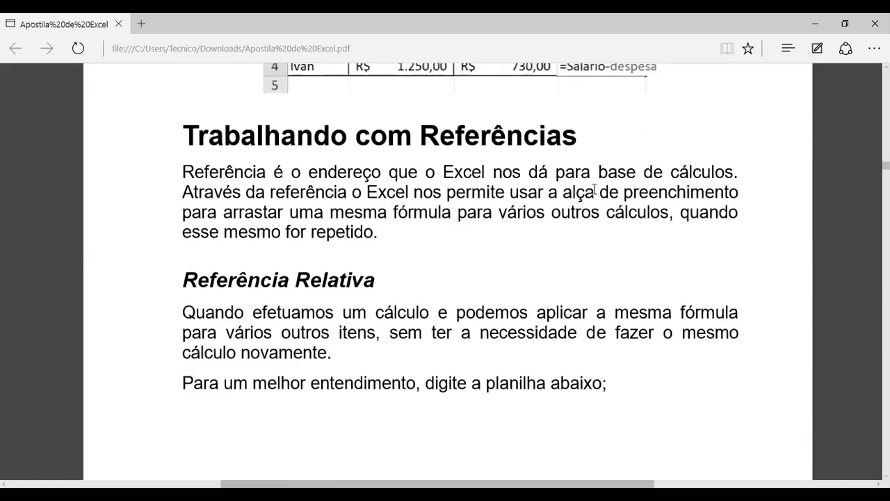
pyautogui.scroll(-1, 594, 189)
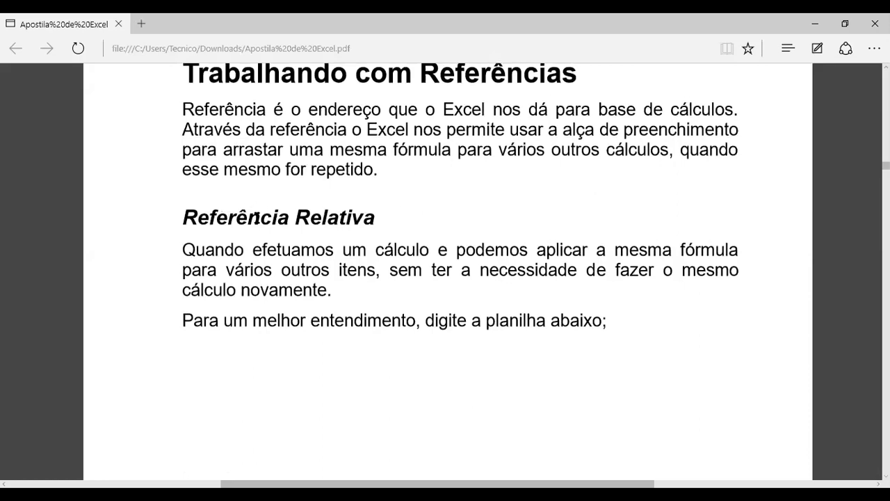
pyautogui.moveTo(291, 217); pyautogui.dragTo(337, 217)
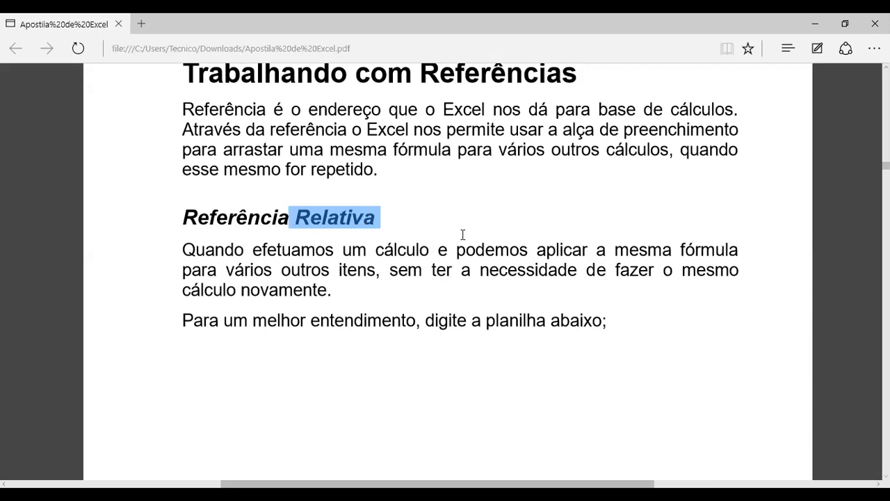
pyautogui.scroll(-5, 485, 187)
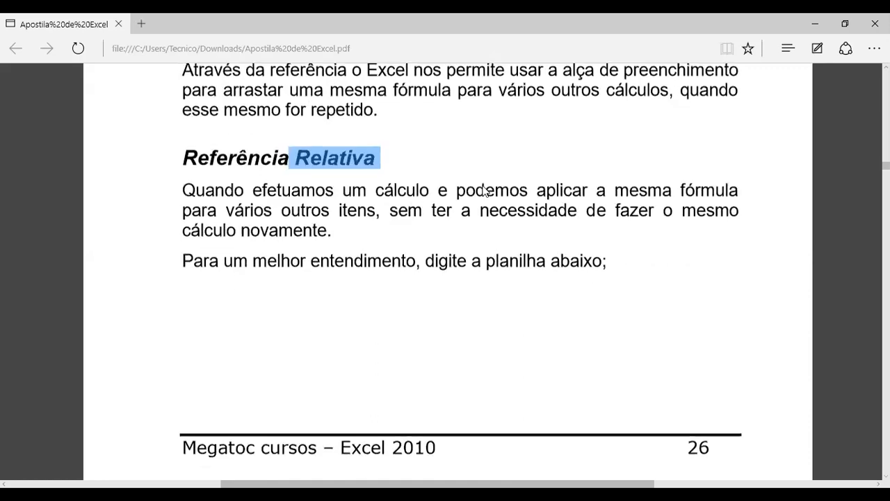
pyautogui.scroll(6, 482, 186)
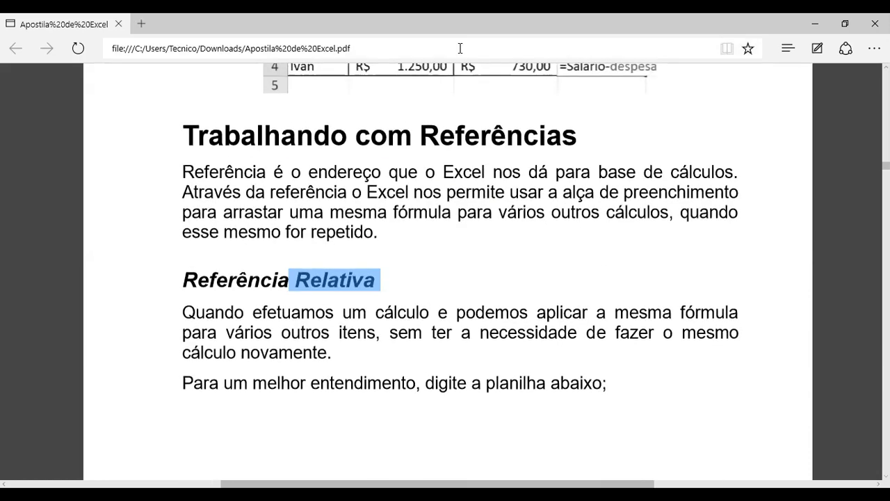
# Switch to the Excel workbook "controle de estoque" and clear all contents of sheet Plan2
pyautogui.hotkey('alt', 'Tab')
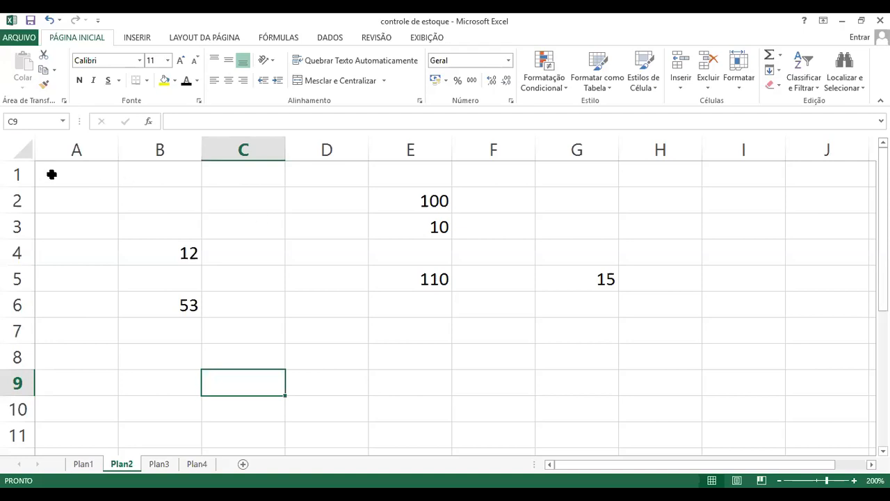
pyautogui.click(269, 221)
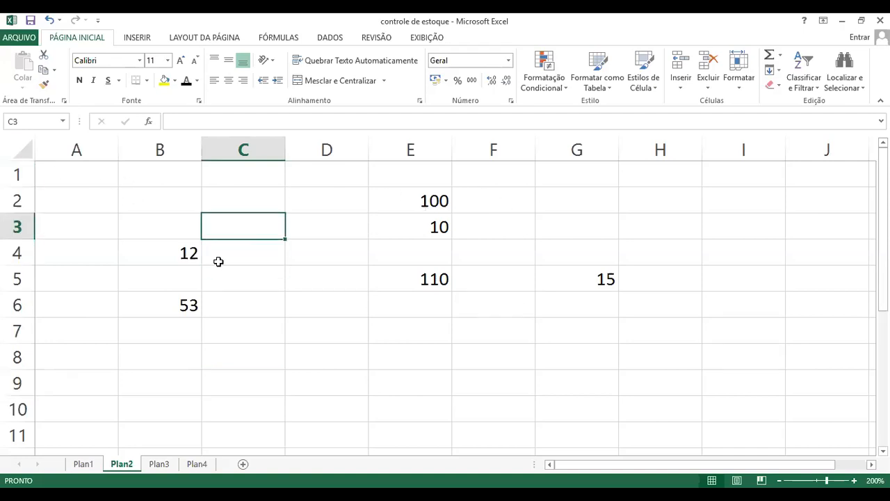
pyautogui.click(19, 147)
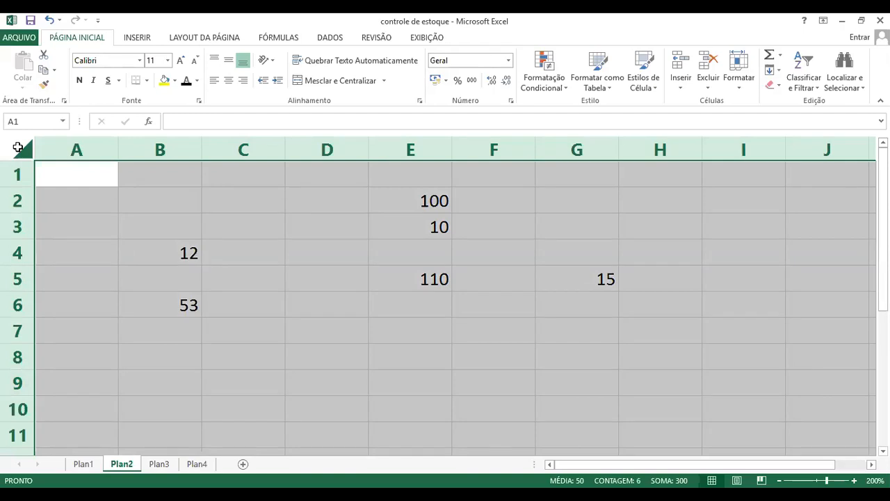
pyautogui.press('Delete')
pyautogui.click(219, 241)
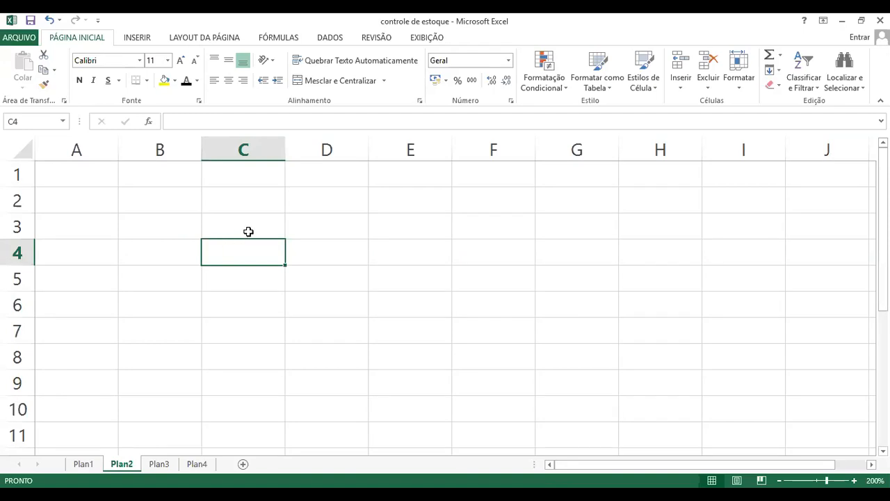
# Enter the values 100, 20 and 30 in cells B3, B4 and B5
pyautogui.click(248, 231)
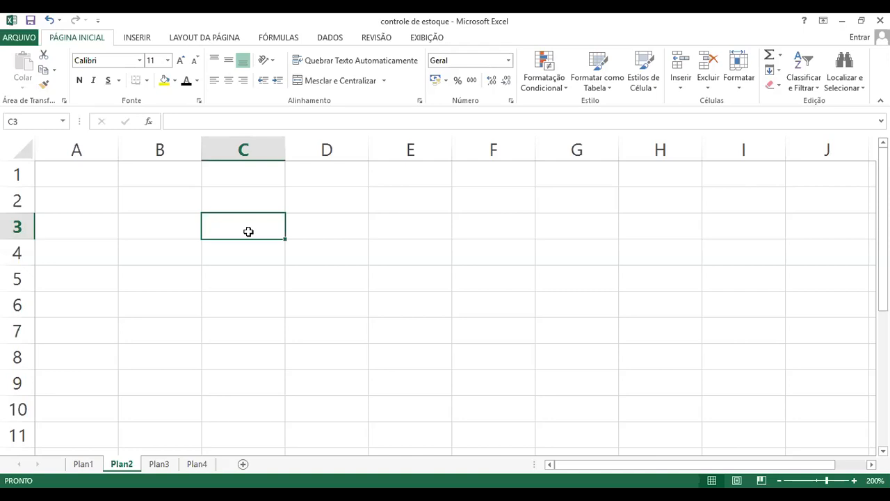
pyautogui.press('Left')
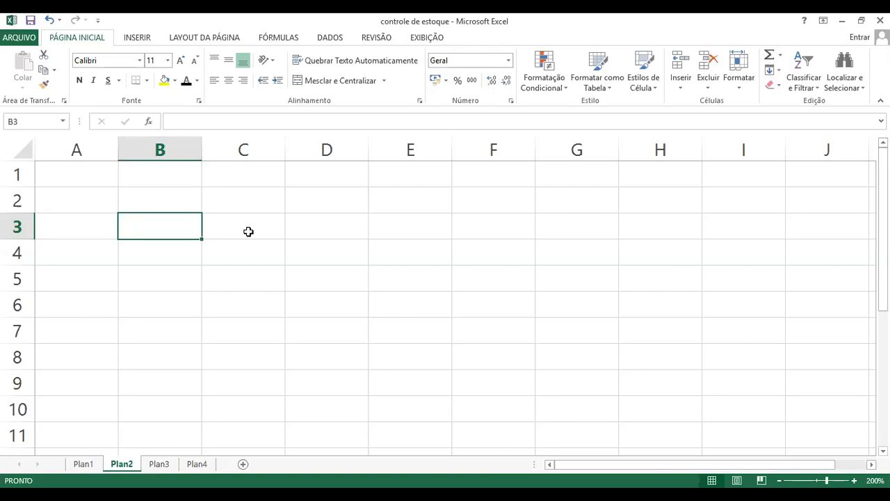
pyautogui.write('100')
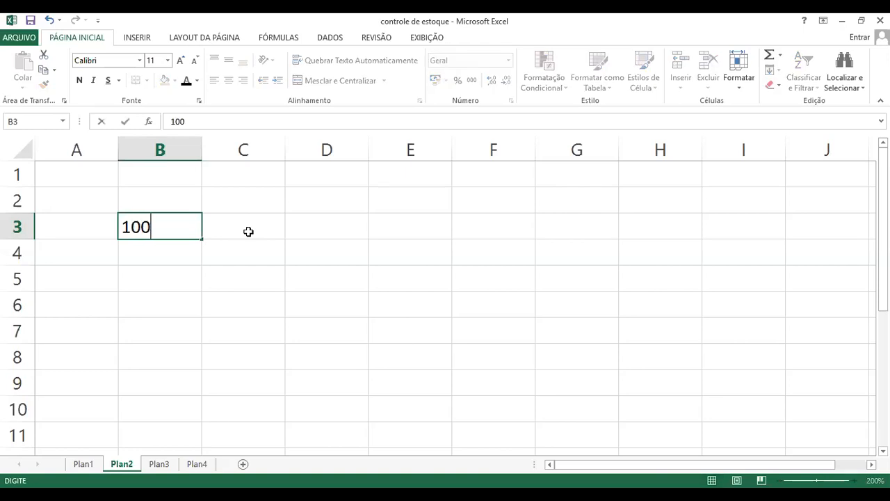
pyautogui.press('Return')
pyautogui.write('20')
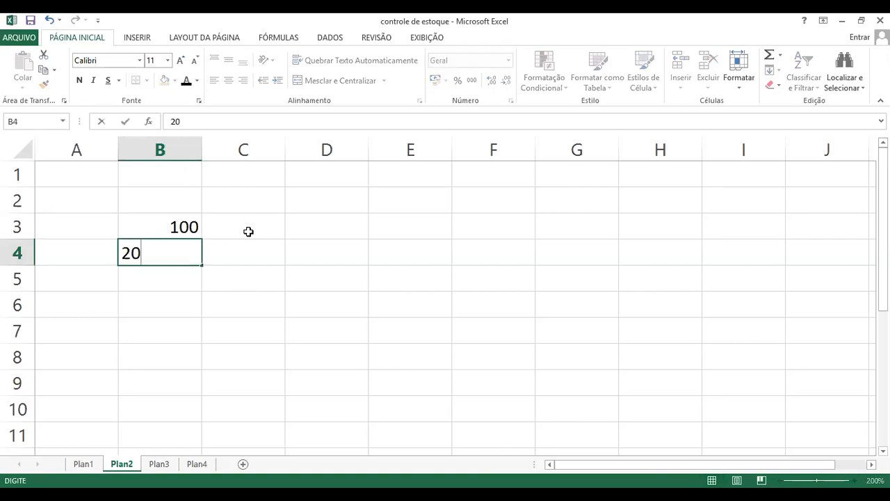
pyautogui.press('Return')
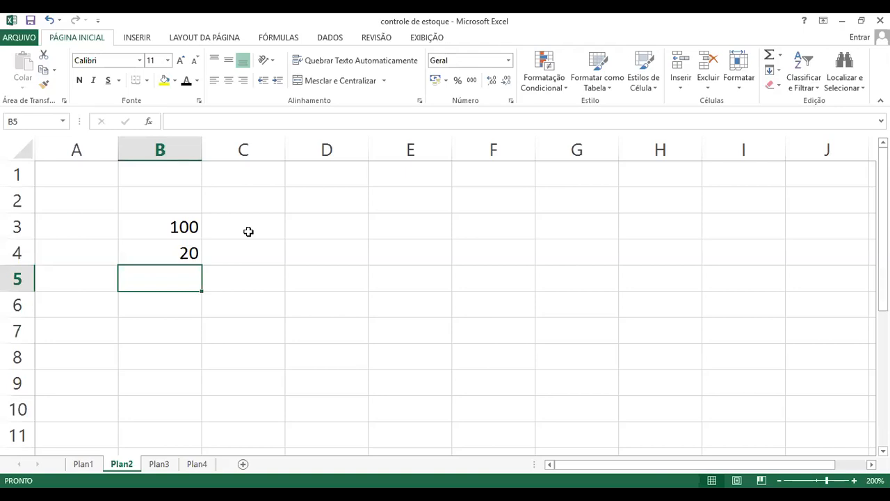
pyautogui.write('30')
pyautogui.press('Up')
pyautogui.press('Up')
pyautogui.press('Up')
# Enter the label Total in cell A7 and select cell B7 beside it
pyautogui.press('Down')
pyautogui.press('Down')
pyautogui.press('Down')
pyautogui.press('Down')
pyautogui.press('Down')
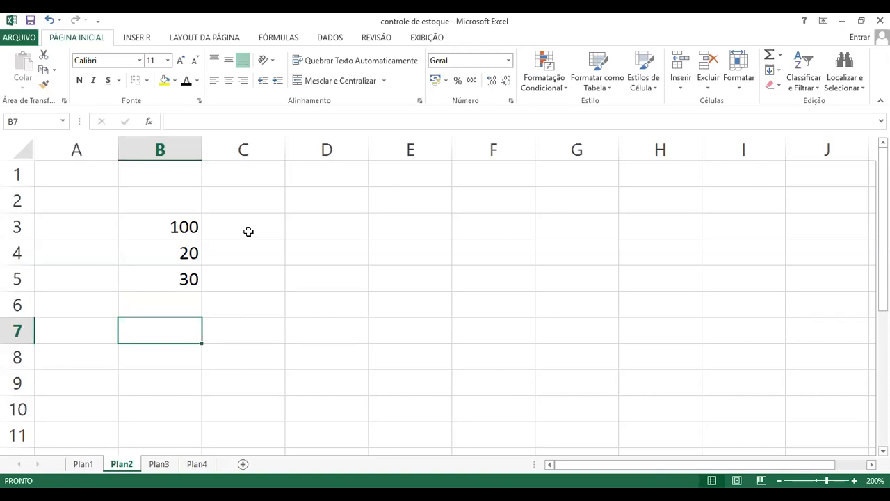
pyautogui.press('Left')
pyautogui.write('Soma')
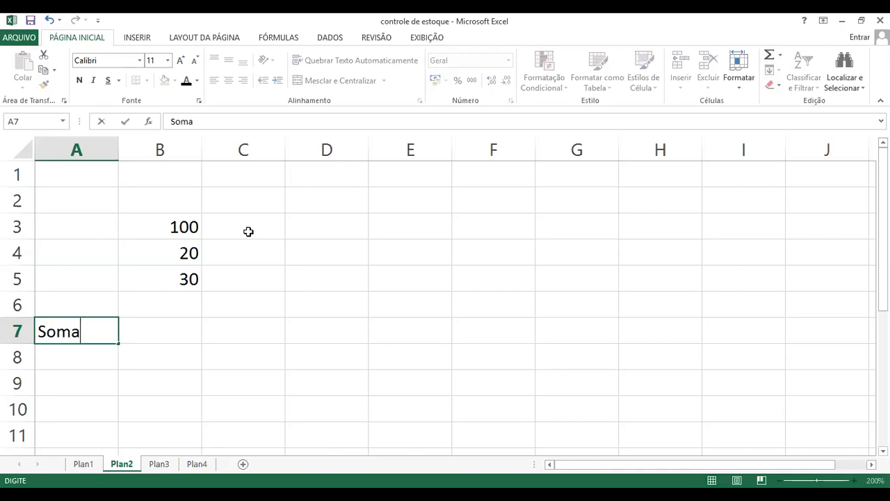
pyautogui.press('BackSpace')
pyautogui.press('BackSpace')
pyautogui.press('BackSpace')
pyautogui.press('BackSpace')
pyautogui.write('Total')
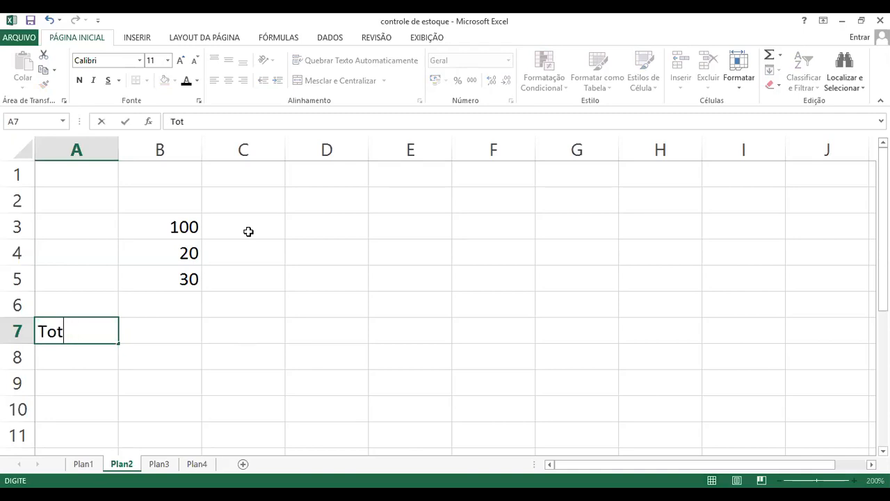
pyautogui.press('Return')
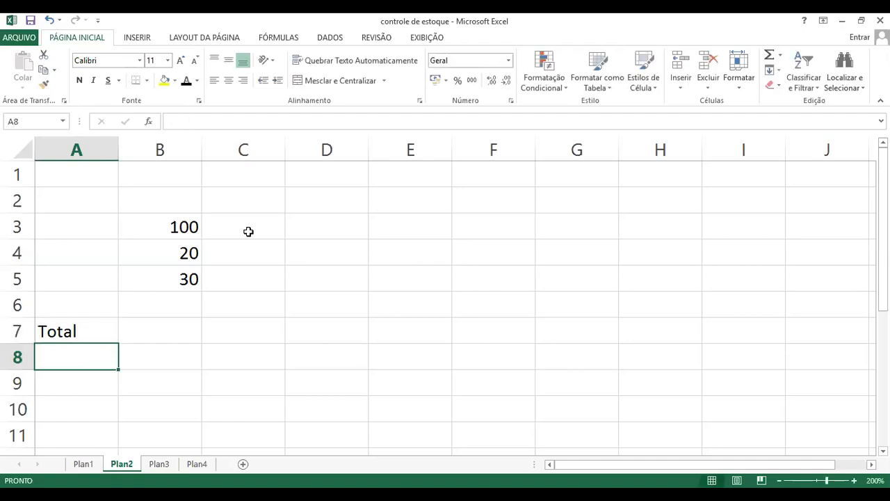
pyautogui.press('Up')
pyautogui.press('Right')
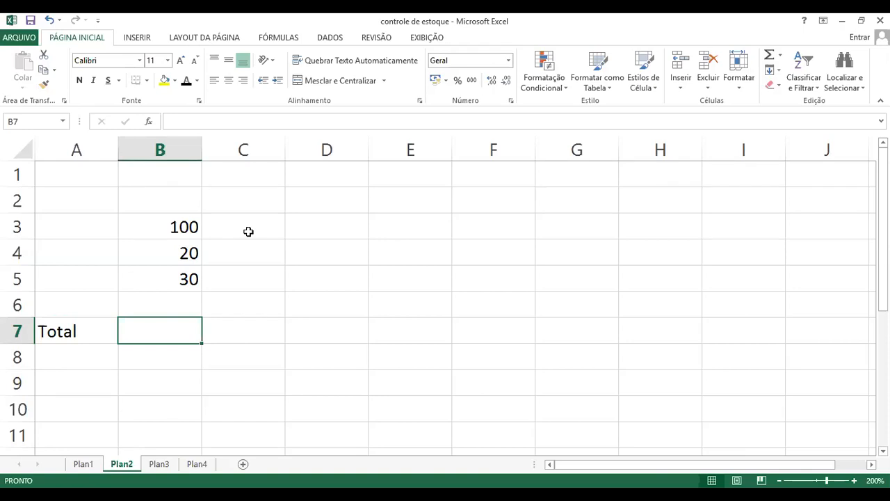
pyautogui.write('=')
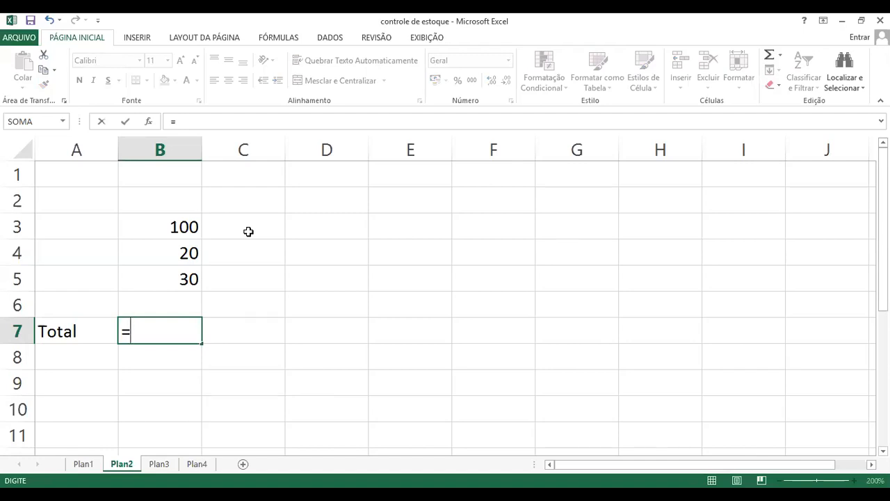
pyautogui.click(173, 227)
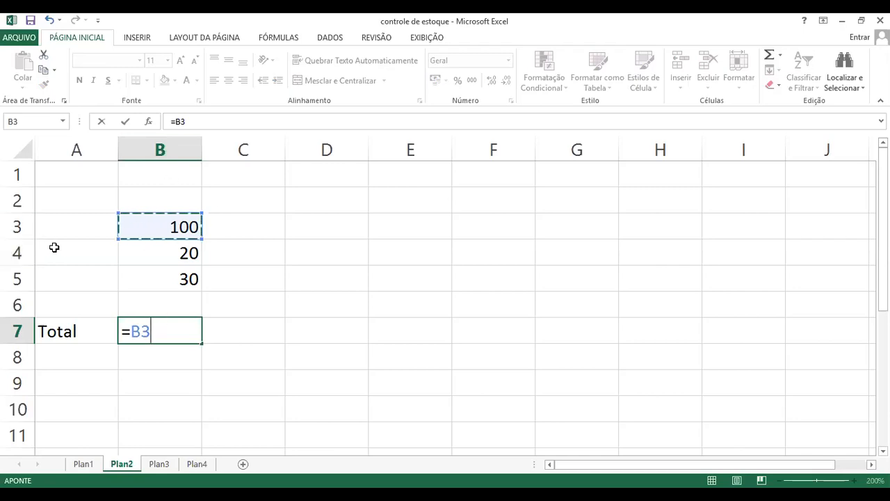
pyautogui.press('Escape')
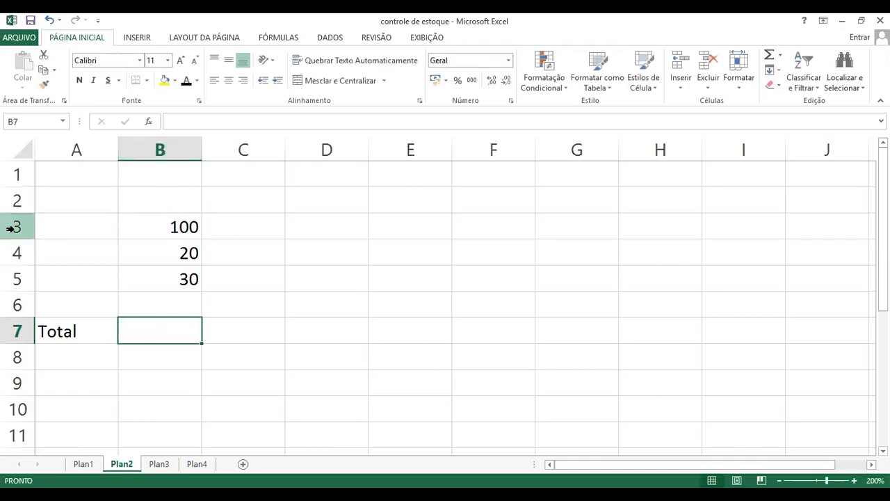
# Enter the formula =B3+B4+B5 in cell B7 to total the three values above it
pyautogui.write('=')
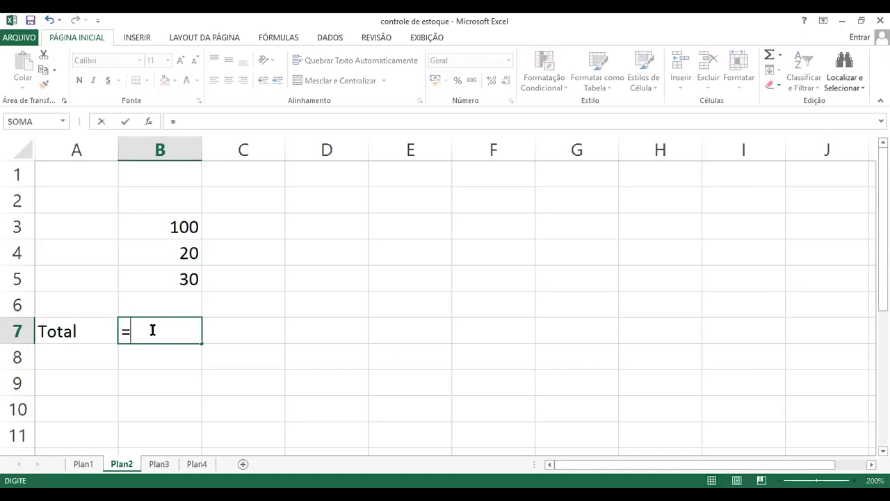
pyautogui.write('b3')
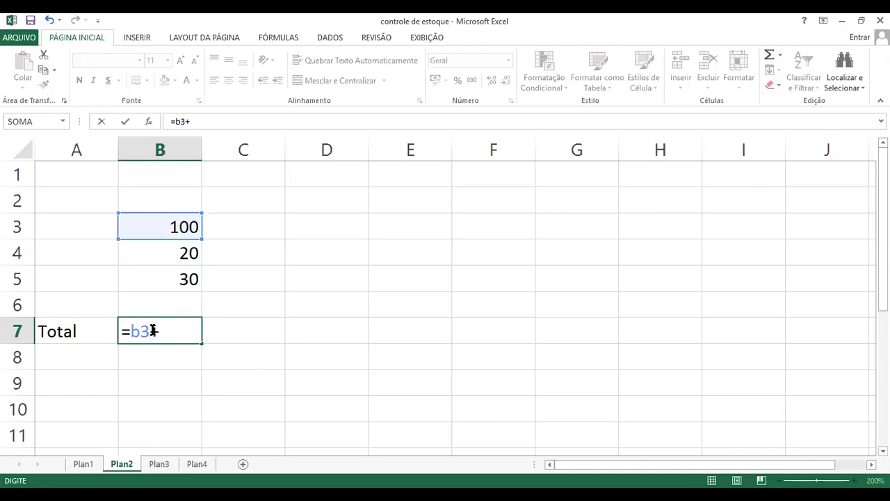
pyautogui.write('+b4')
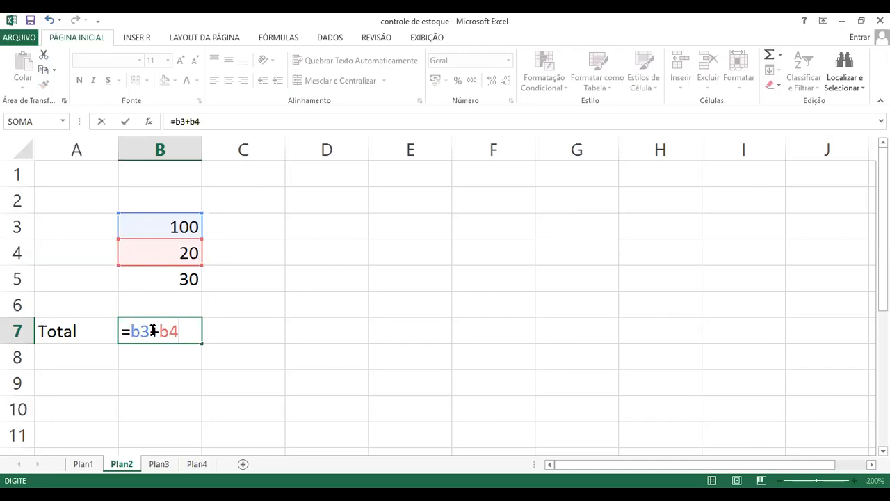
pyautogui.write('+b5')
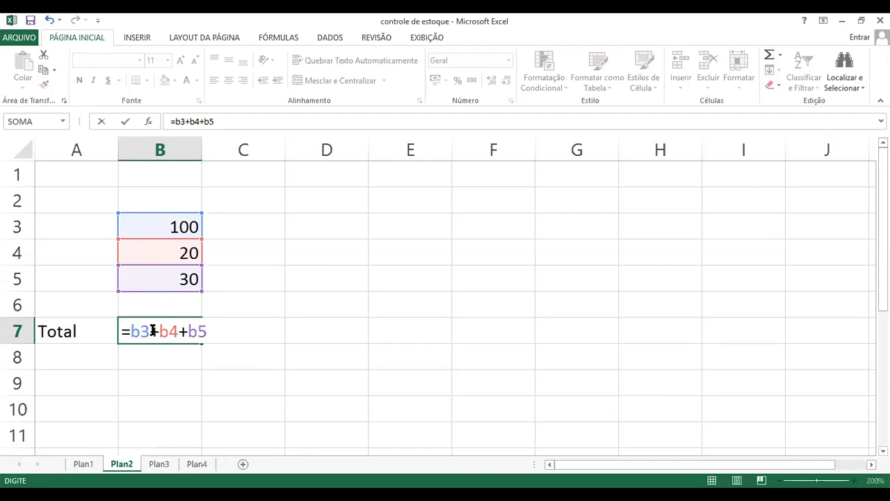
pyautogui.press('Return')
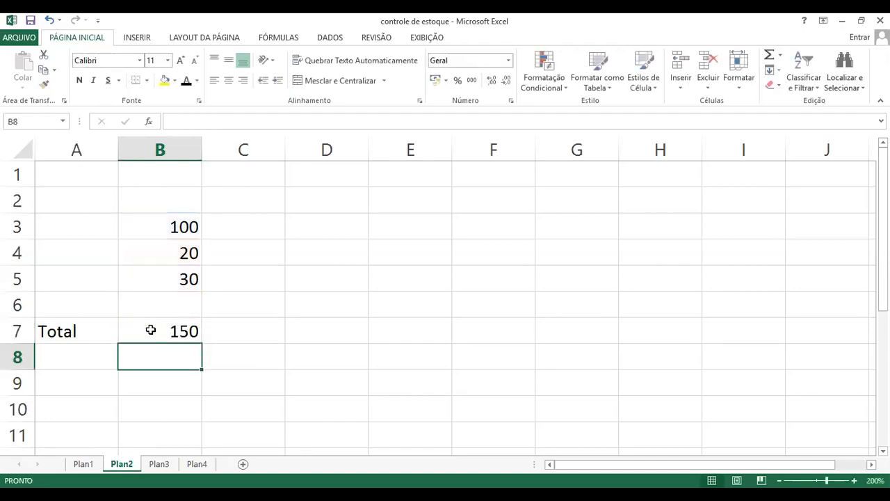
# Clear the total formula from cell B7
pyautogui.click(188, 331)
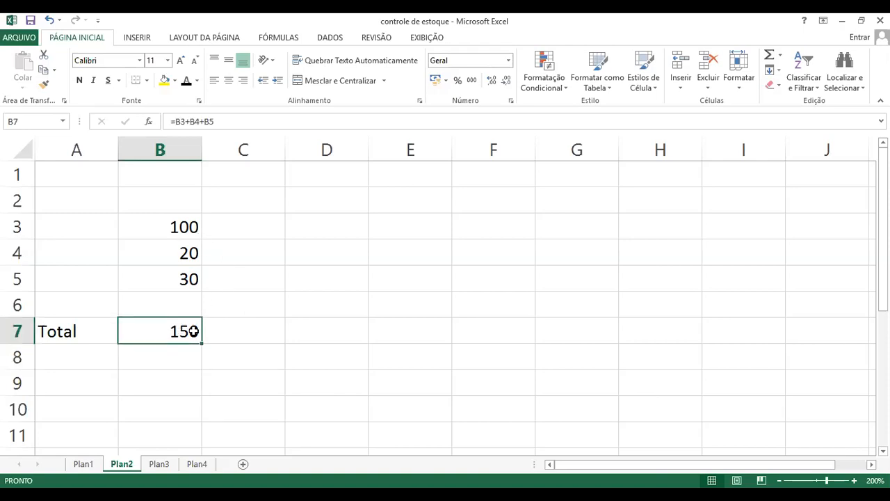
pyautogui.press('Delete')
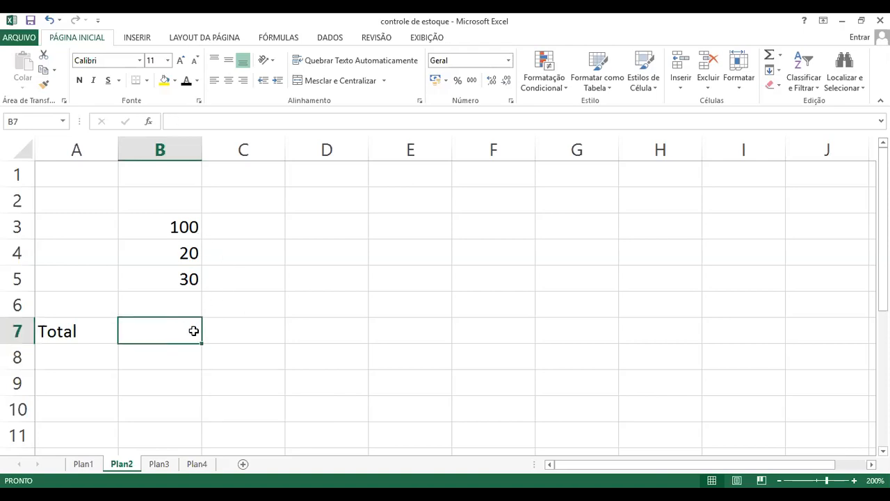
pyautogui.click(346, 253)
# Build the formula =B3+B4+B5 in cell B7 by picking the three value cells in the sheet
pyautogui.click(160, 338)
pyautogui.write('=')
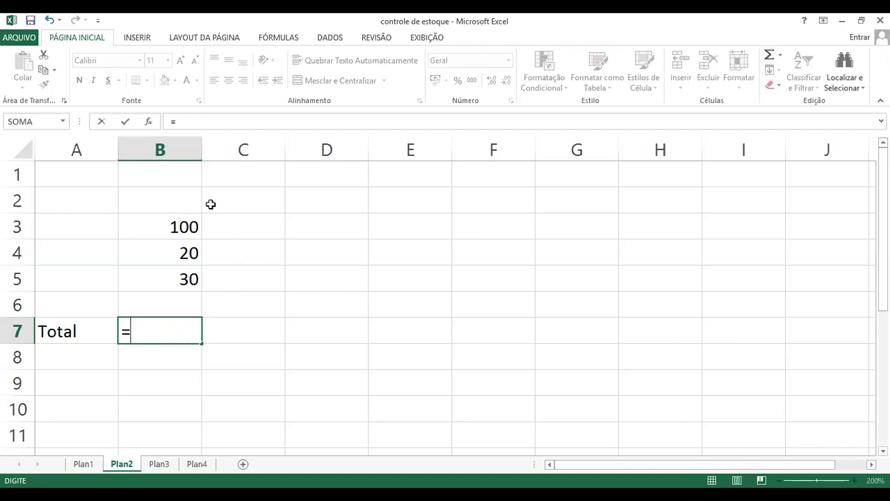
pyautogui.click(164, 227)
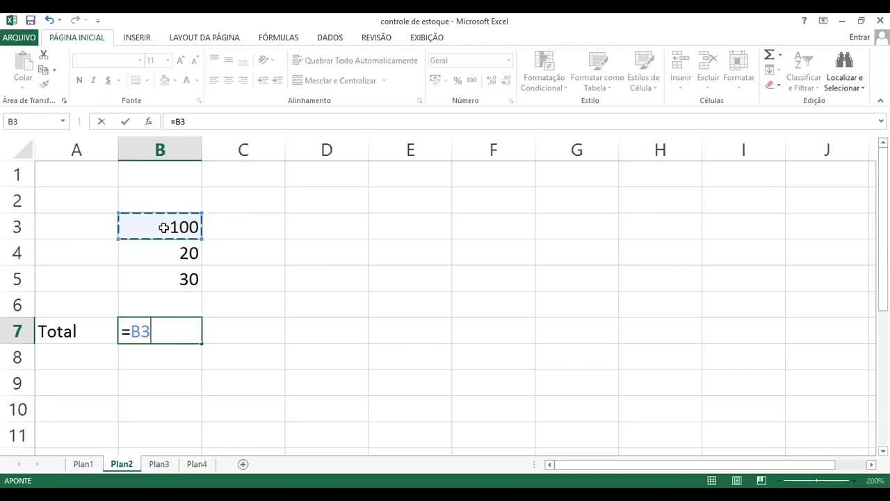
pyautogui.write('+')
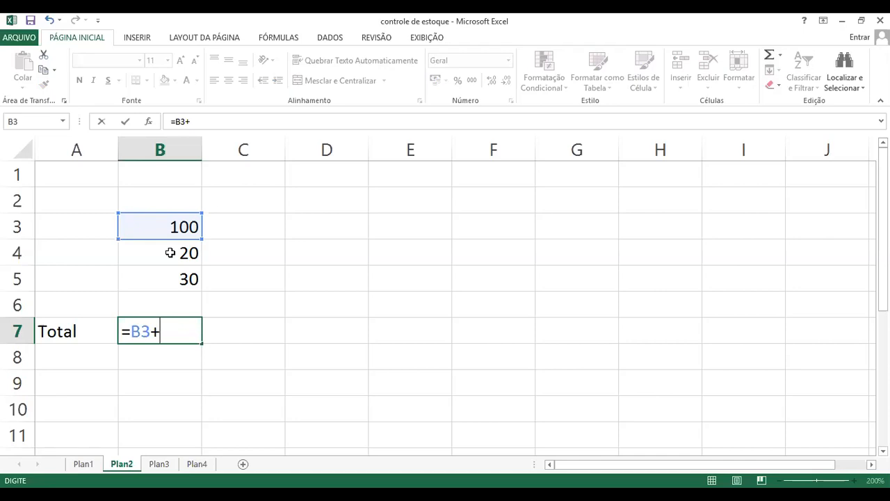
pyautogui.click(169, 252)
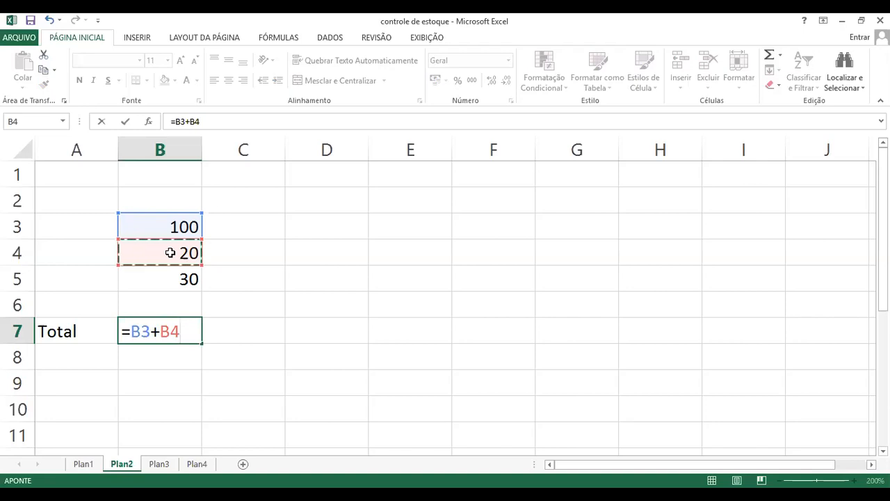
pyautogui.write('+')
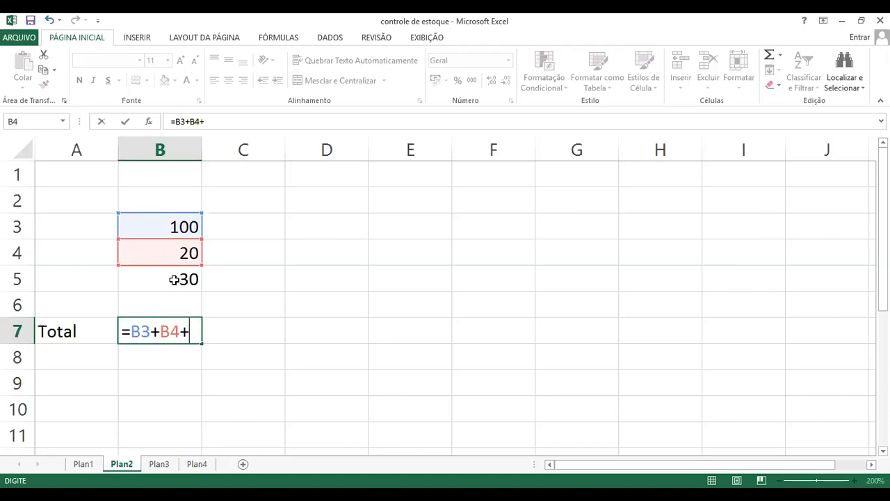
pyautogui.click(174, 280)
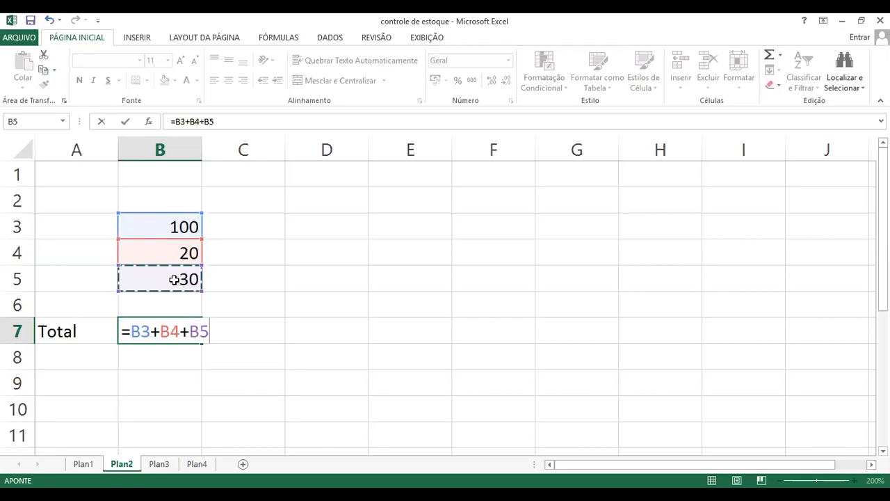
pyautogui.press('Return')
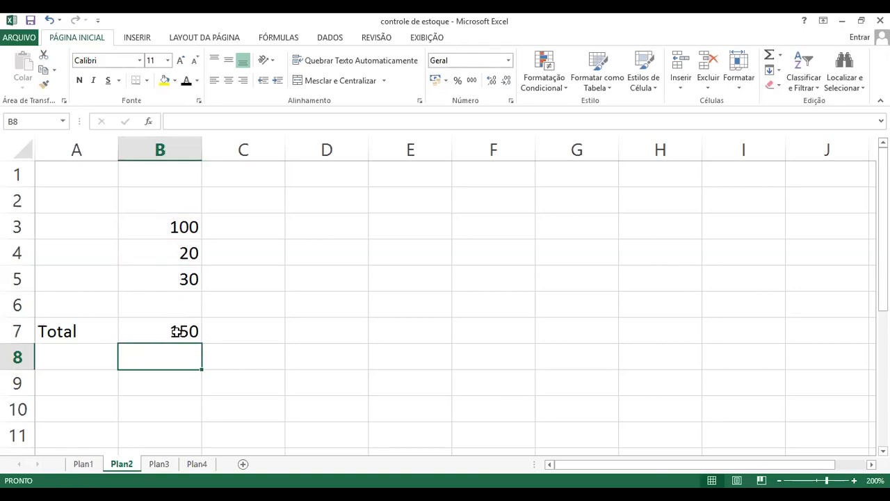
# Enter the values 10, 5 and 2 in cells C3, C4 and C5
pyautogui.click(250, 227)
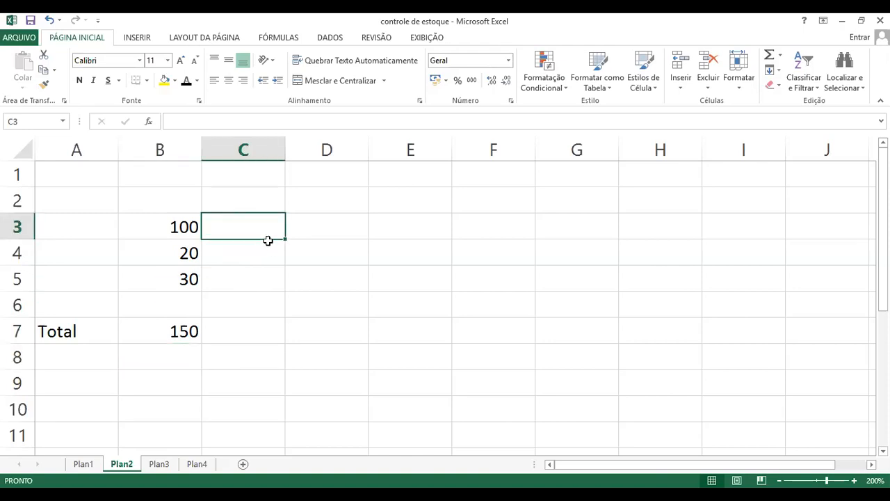
pyautogui.write('10')
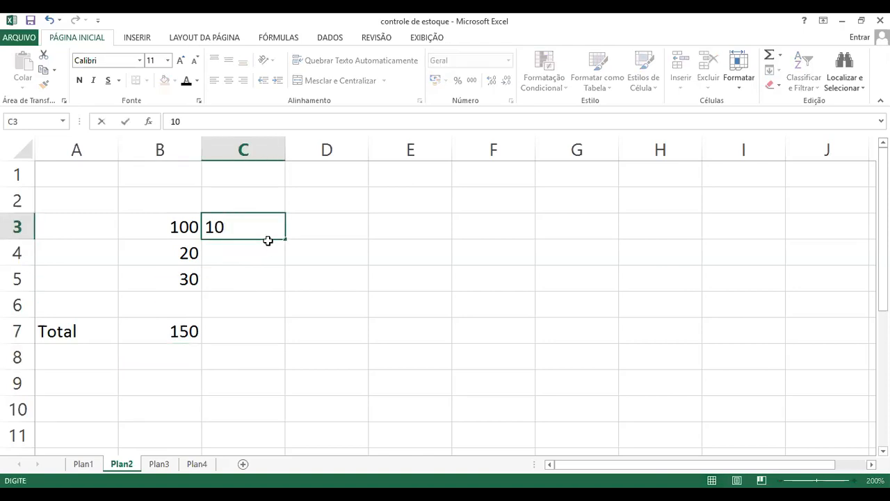
pyautogui.press('Return')
pyautogui.write('5')
pyautogui.press('Return')
pyautogui.write('2')
pyautogui.press('Return')
# Enter the values 10, 40 and 50 in cells D3, D4 and D5
pyautogui.press('Right')
pyautogui.press('Up')
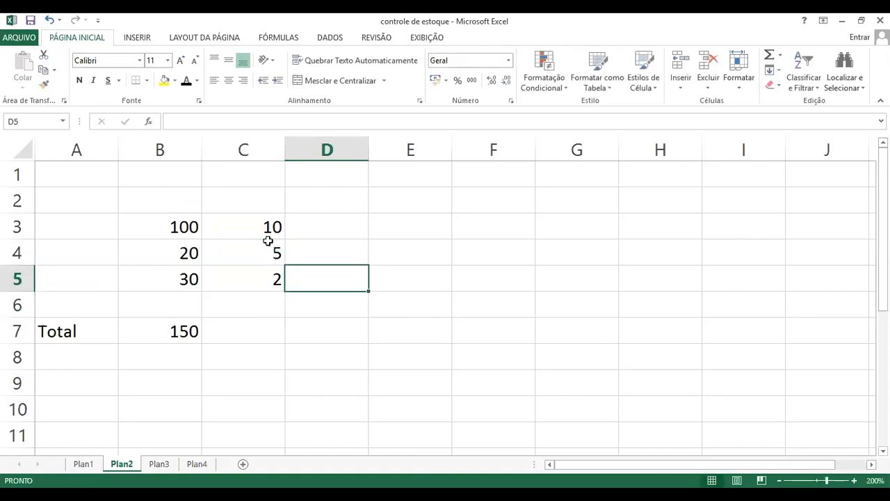
pyautogui.press('Up')
pyautogui.press('Up')
pyautogui.write('10')
pyautogui.press('Return')
pyautogui.write('40')
pyautogui.press('Return')
pyautogui.write('50')
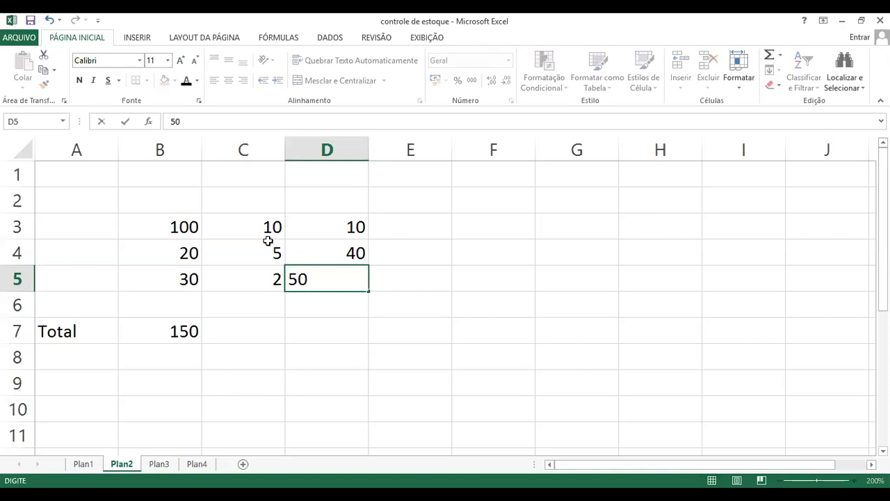
pyautogui.press('Return')
# Enter the formula =C3+C4+C5 in cell C7 to total the values of column C
pyautogui.click(249, 331)
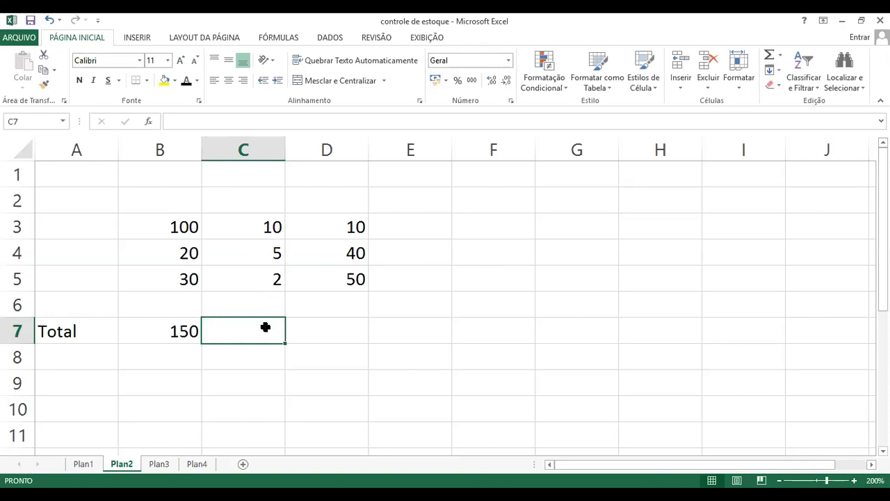
pyautogui.click(318, 332)
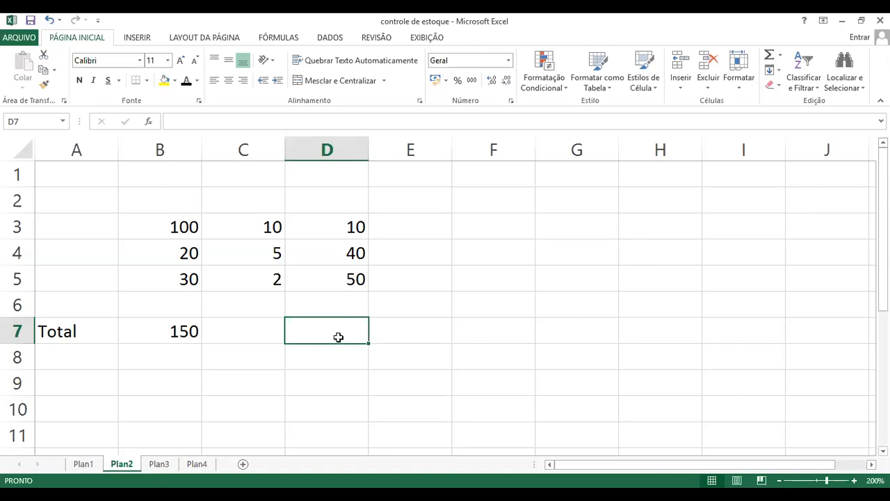
pyautogui.click(251, 336)
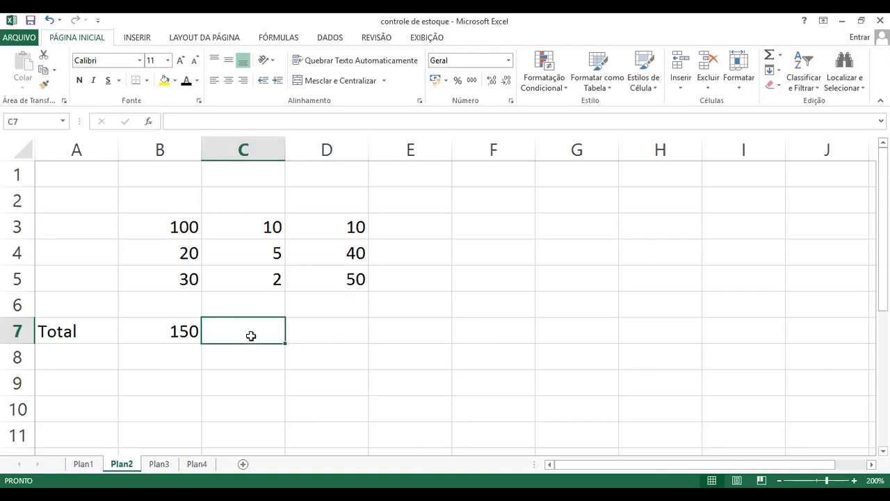
pyautogui.write('=')
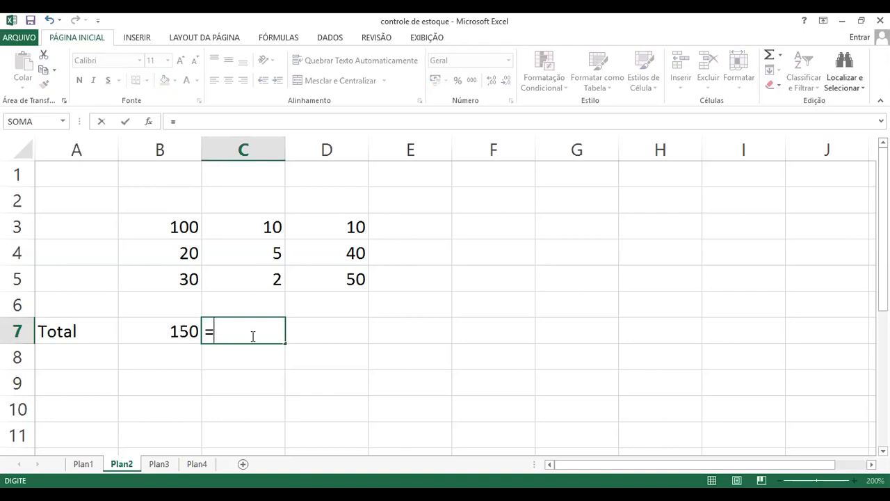
pyautogui.write('c3')
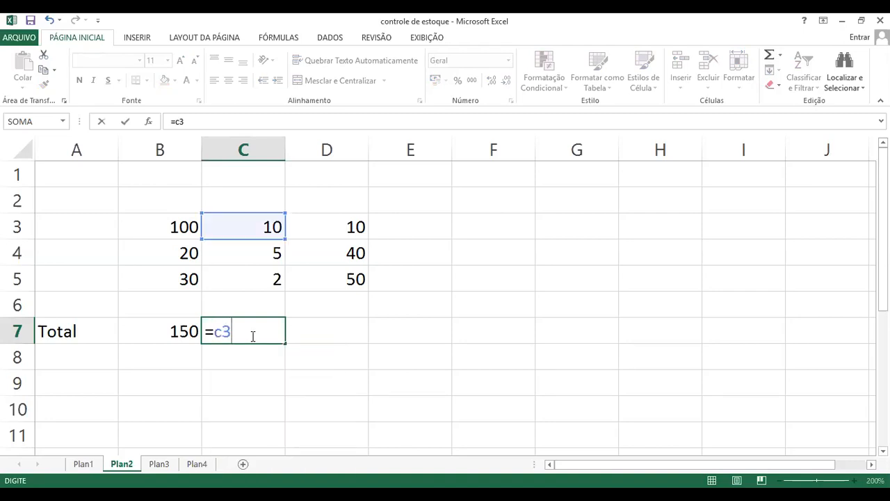
pyautogui.write('+c2')
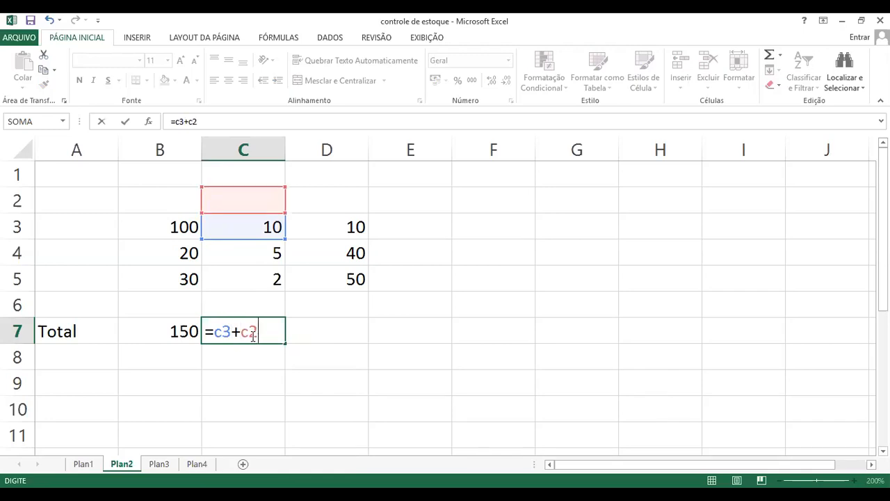
pyautogui.press('BackSpace')
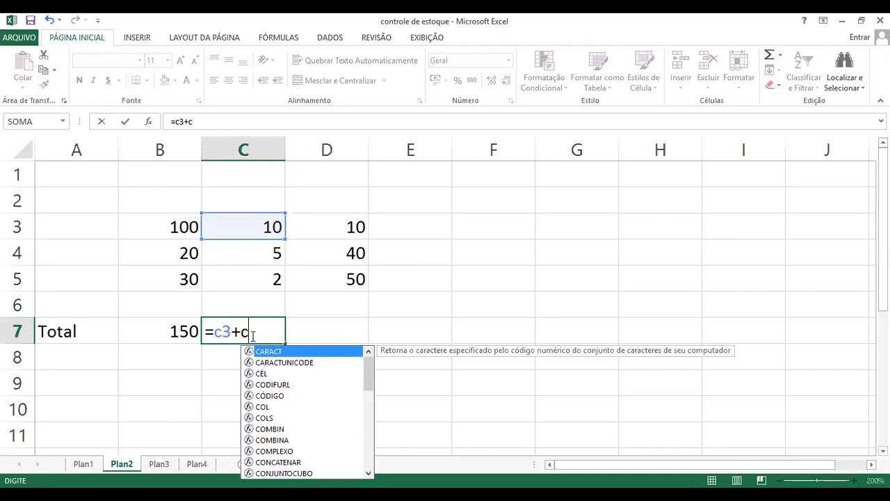
pyautogui.write('4+')
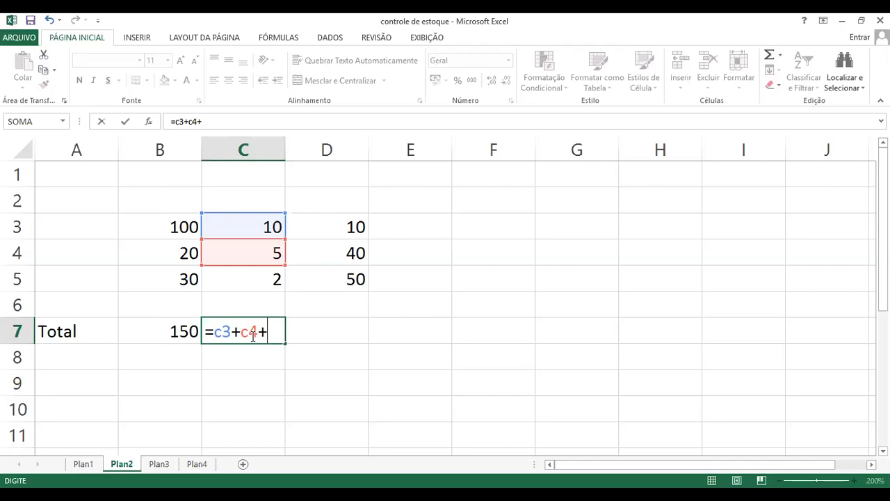
pyautogui.write('c5')
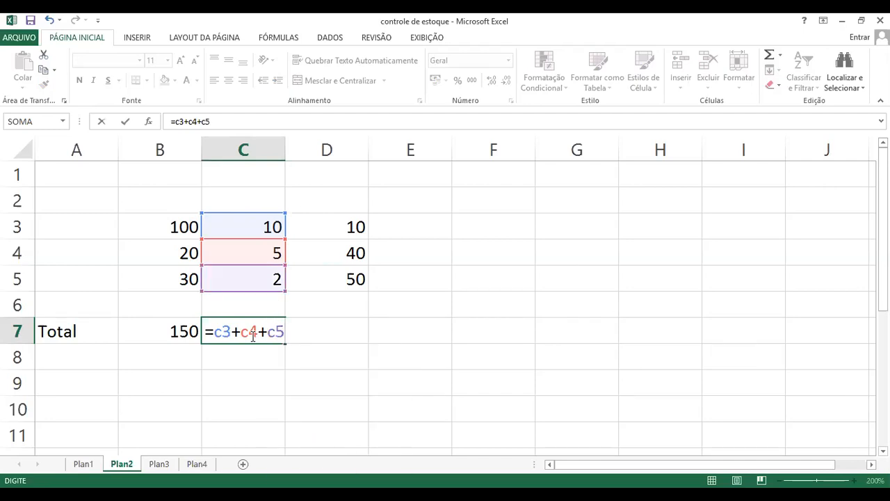
pyautogui.press('Return')
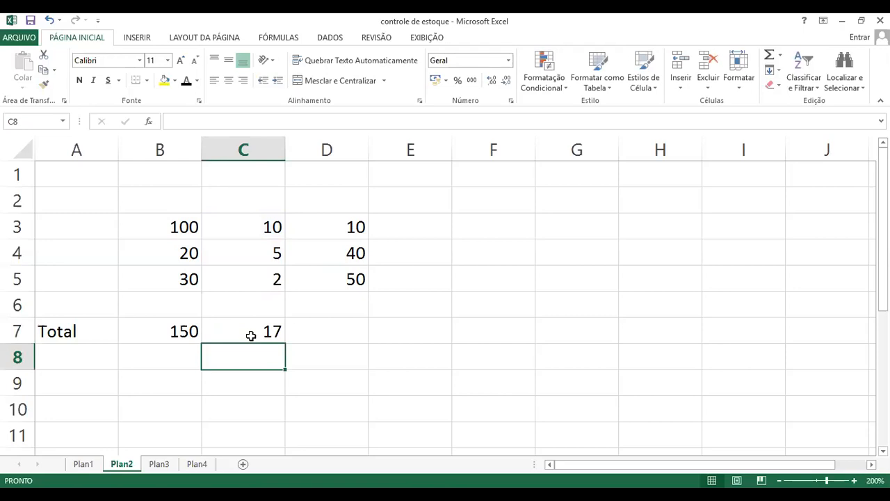
# Clear the total formula from cell C7
pyautogui.click(310, 330)
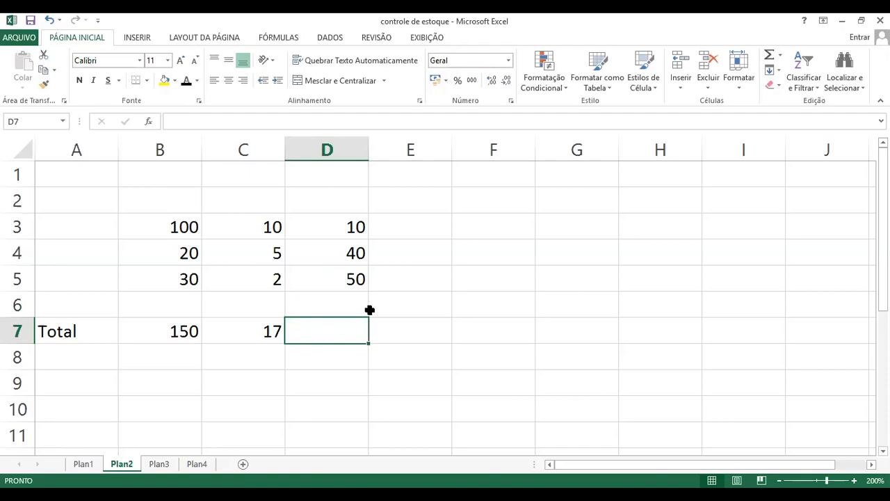
pyautogui.click(259, 331)
pyautogui.press('Delete')
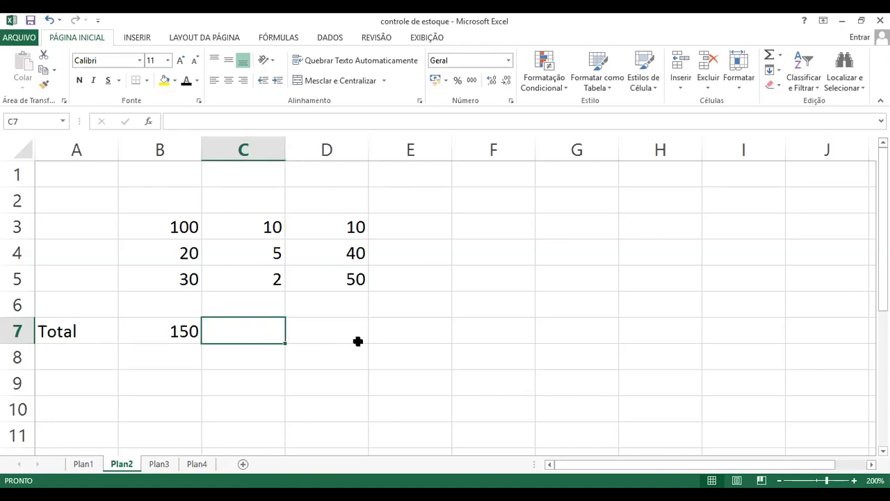
pyautogui.click(253, 359)
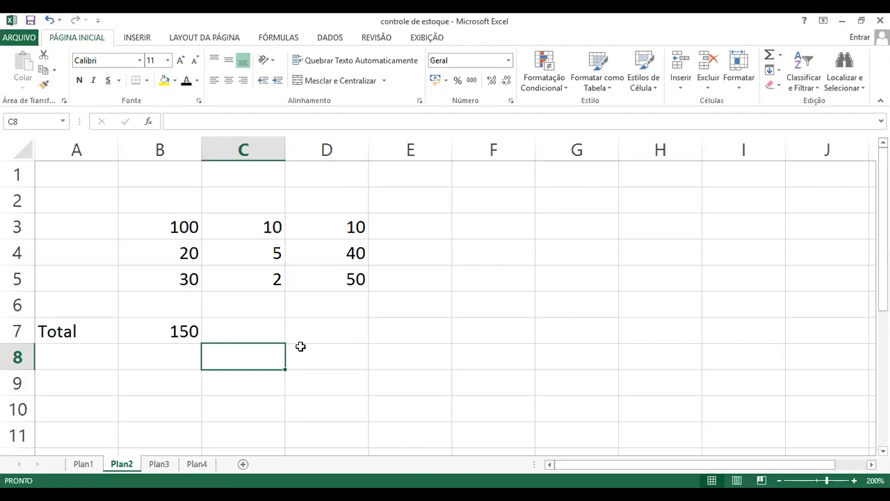
pyautogui.click(254, 331)
pyautogui.click(180, 335)
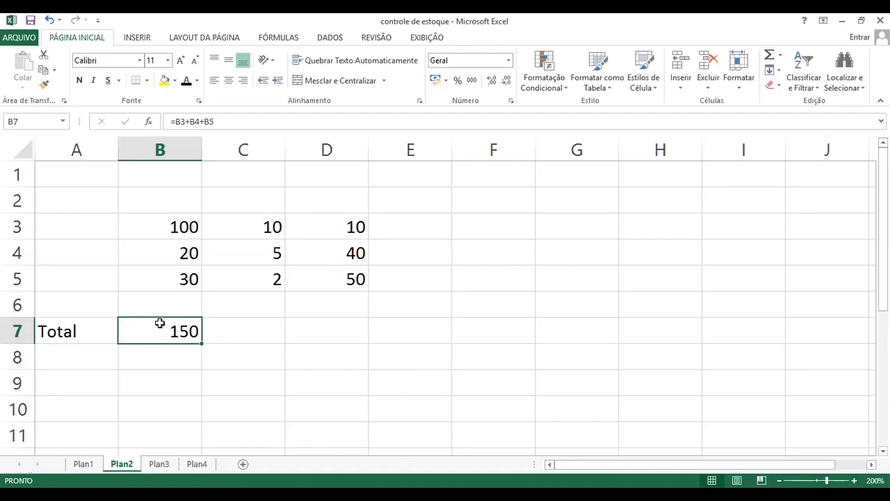
pyautogui.click(234, 335)
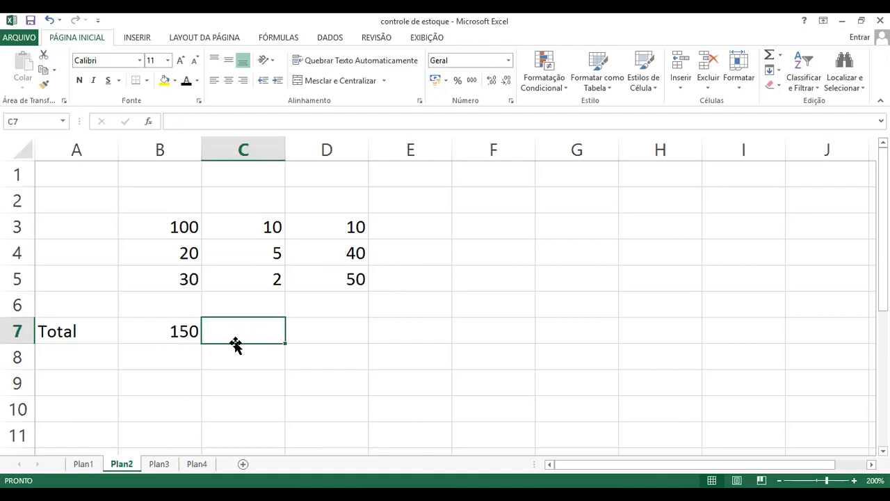
pyautogui.click(166, 333)
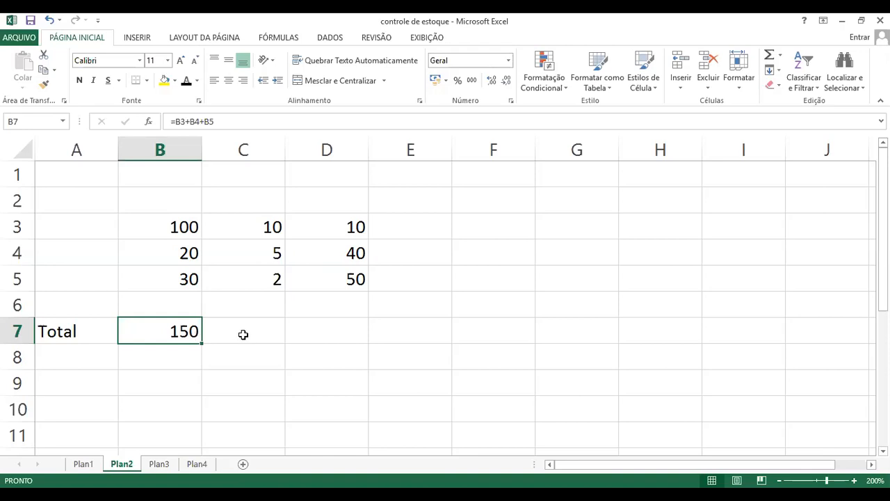
pyautogui.click(235, 386)
# Copy the total formula from cell B7 into cell C7 to total column C
pyautogui.click(174, 334)
pyautogui.hotkey('ctrl', 'c')
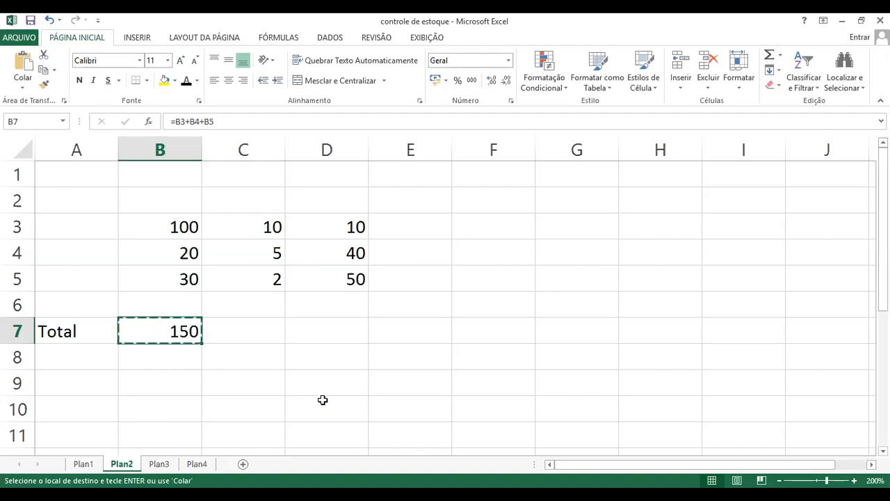
pyautogui.click(265, 329)
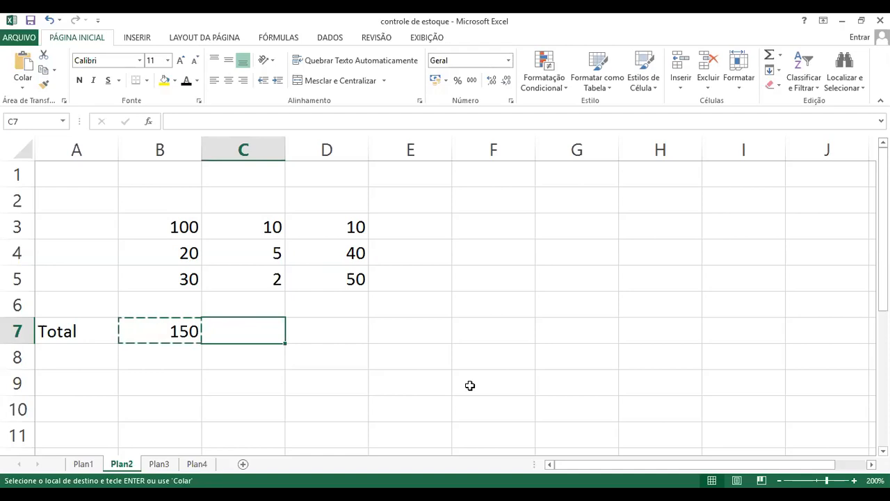
pyautogui.hotkey('ctrl', 'v')
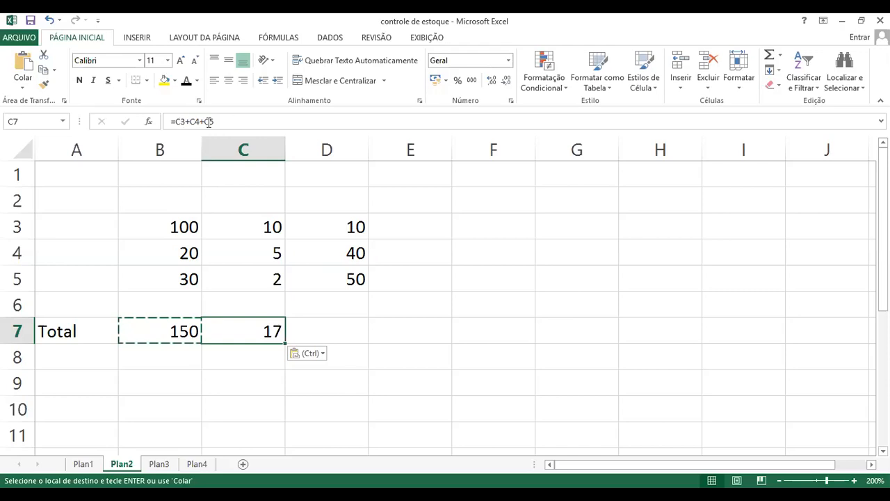
# Compare the cell references used by the total formulas in cells B7 and C7
pyautogui.moveTo(229, 123); pyautogui.dragTo(167, 122)
pyautogui.press('Escape')
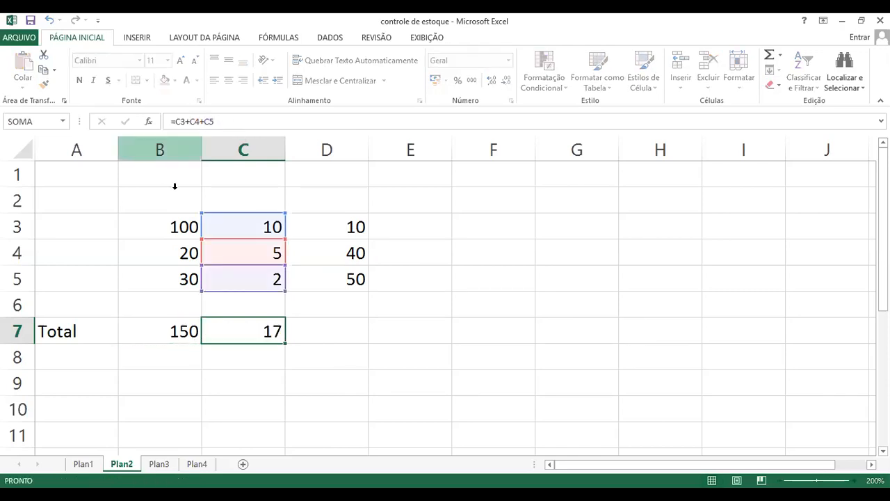
pyautogui.click(179, 326)
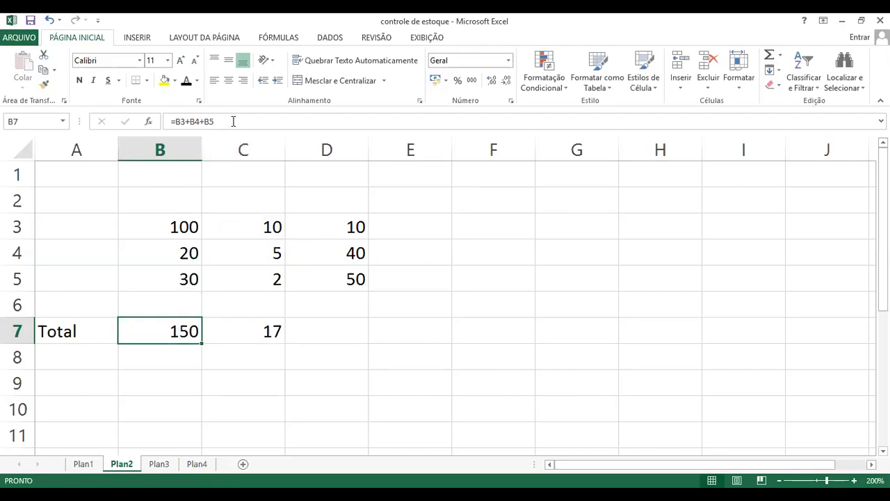
pyautogui.moveTo(233, 121); pyautogui.dragTo(161, 126)
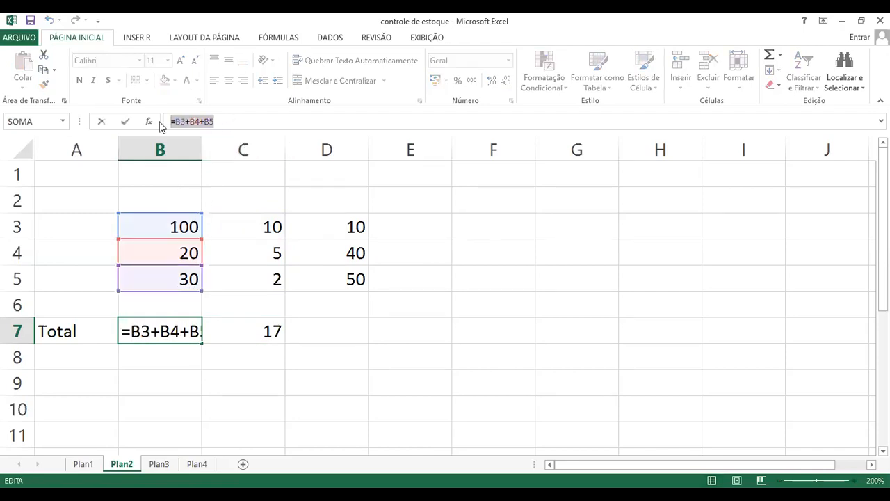
pyautogui.press('Escape')
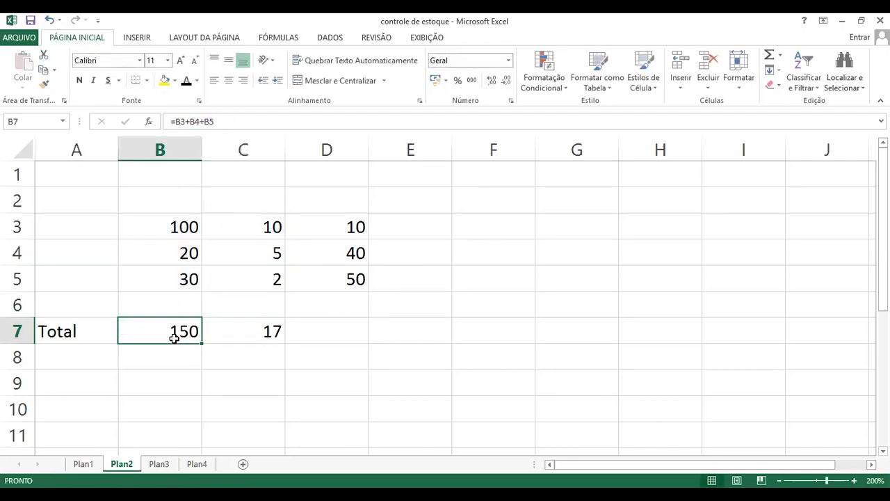
pyautogui.click(221, 121)
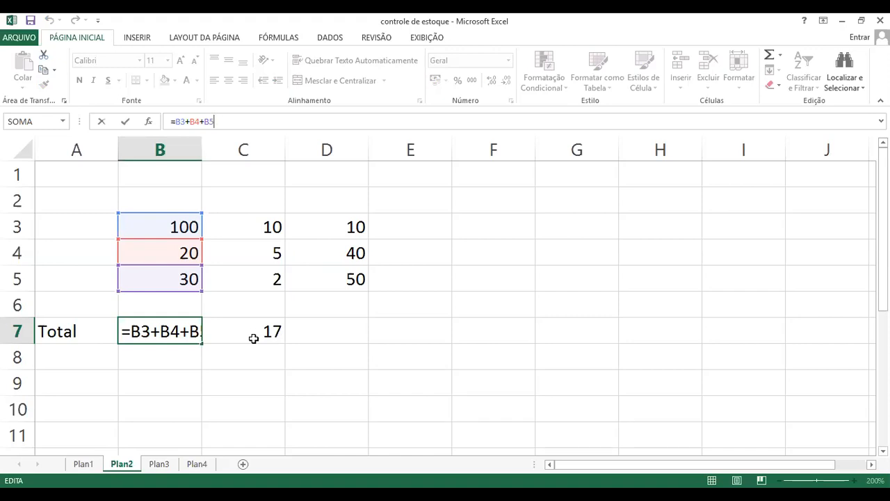
pyautogui.hotkey('ctrl', 'Return')
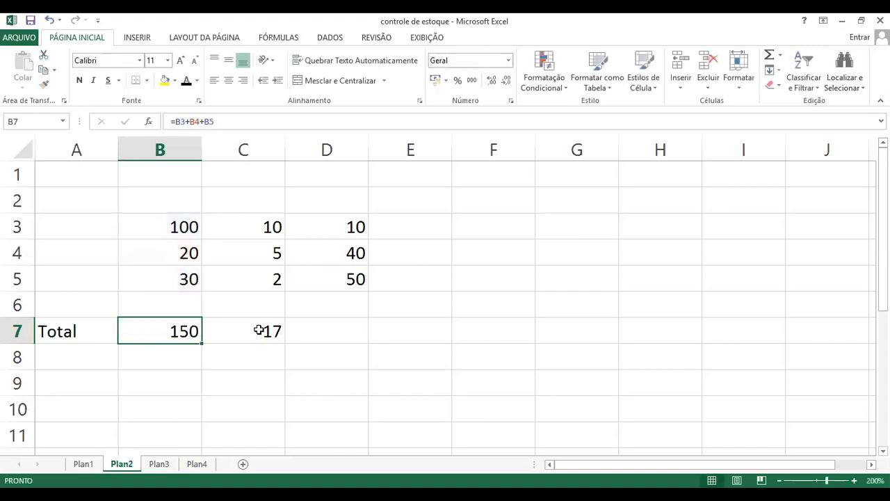
pyautogui.click(258, 330)
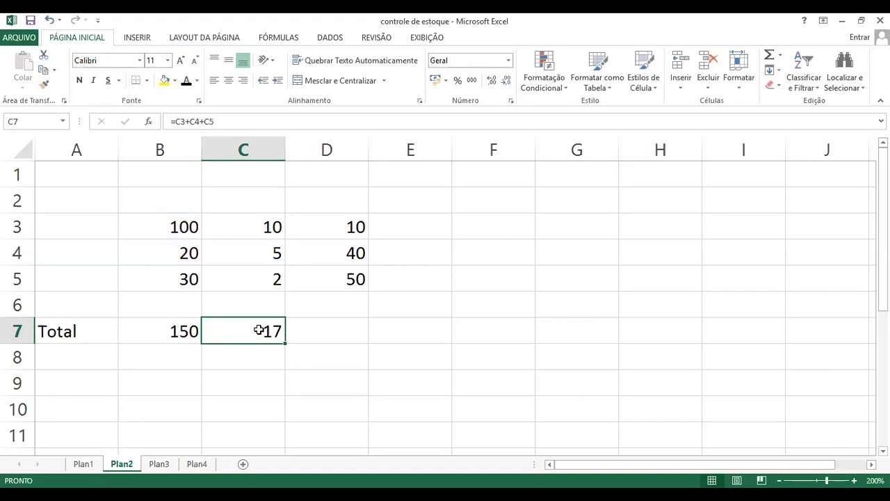
pyautogui.press('F2')
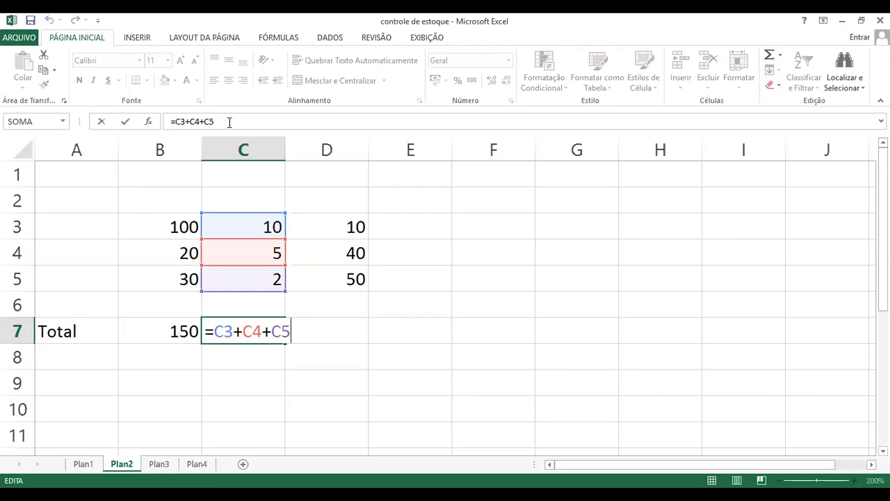
pyautogui.hotkey('ctrl', 'Return')
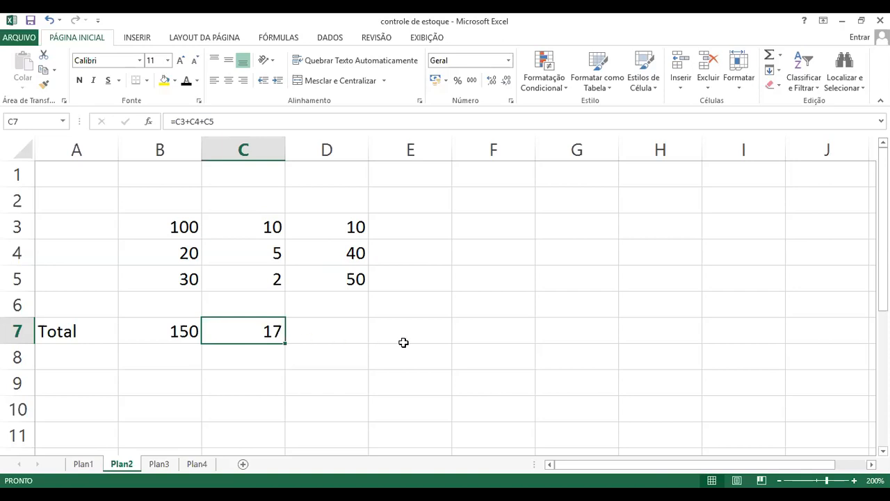
# Copy the total formula from cell C7 into cell D7 and check which cells it references
pyautogui.hotkey('ctrl', 'c')
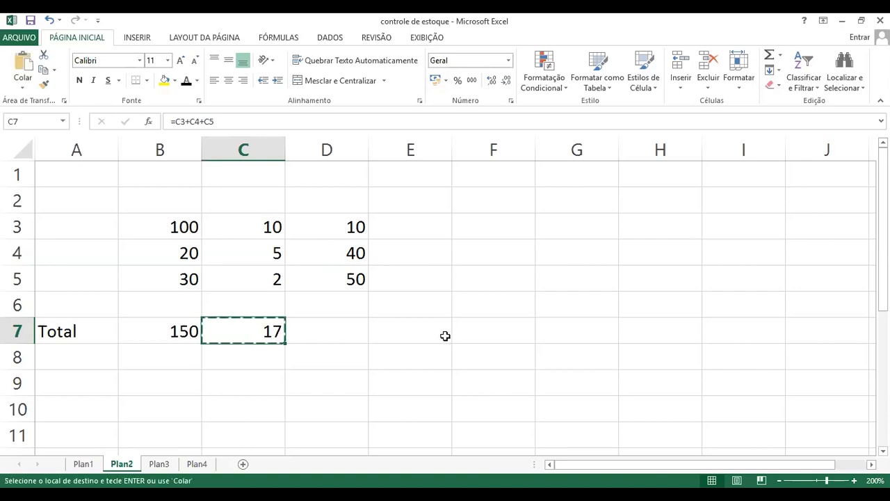
pyautogui.click(342, 334)
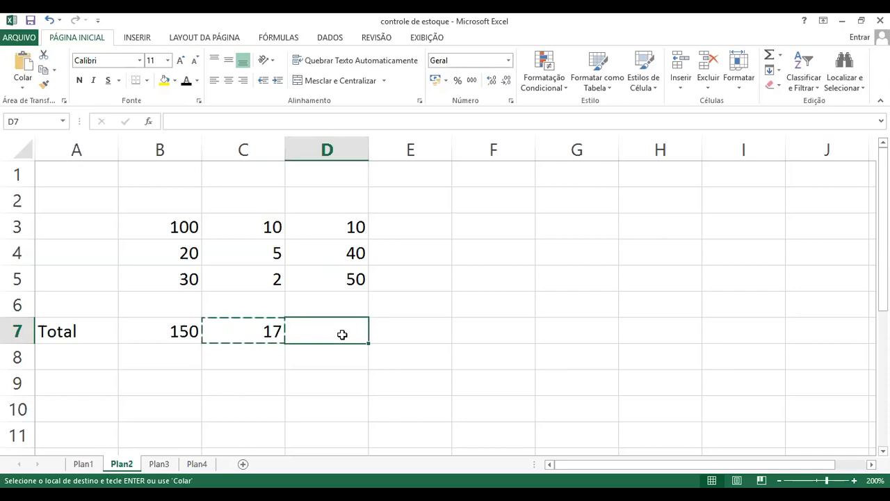
pyautogui.hotkey('ctrl', 'v')
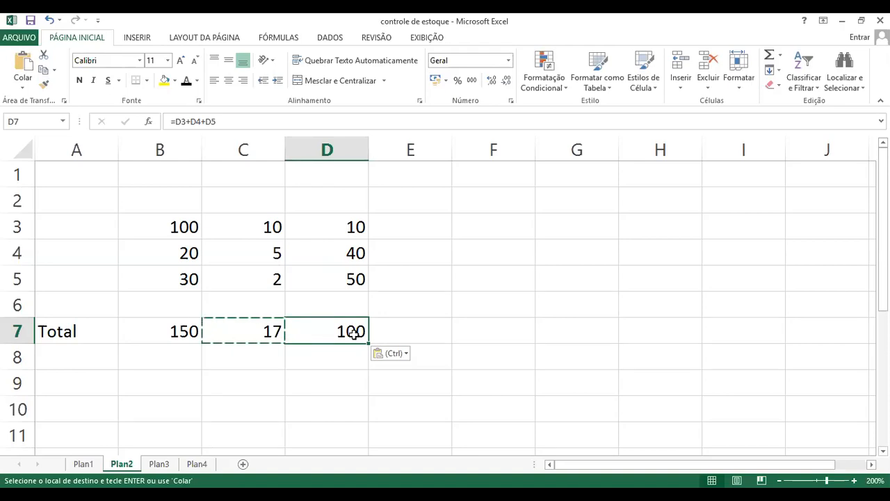
pyautogui.press('F2')
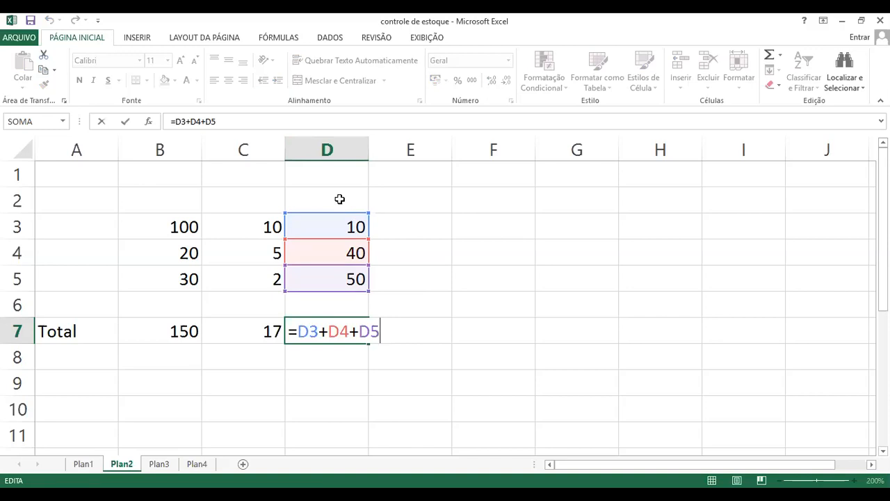
pyautogui.press('Escape')
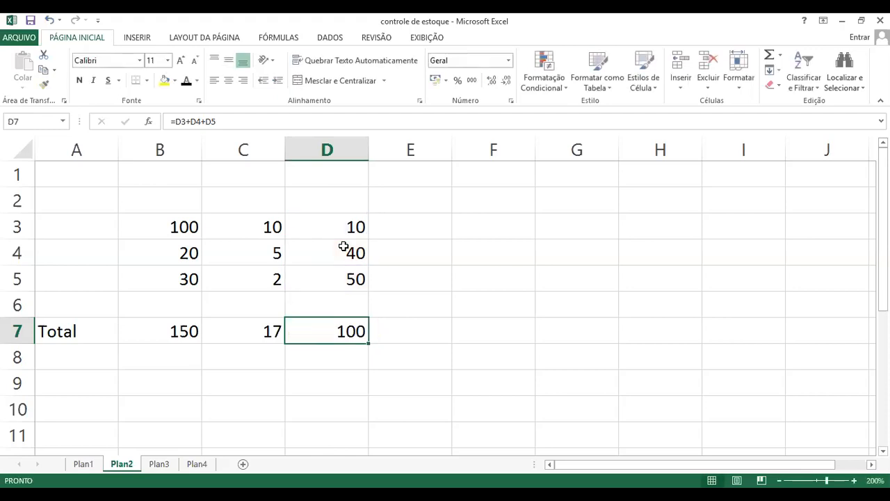
# Clear the total formulas from cells C7 and D7
pyautogui.moveTo(260, 323); pyautogui.dragTo(346, 331)
pyautogui.press('Delete')
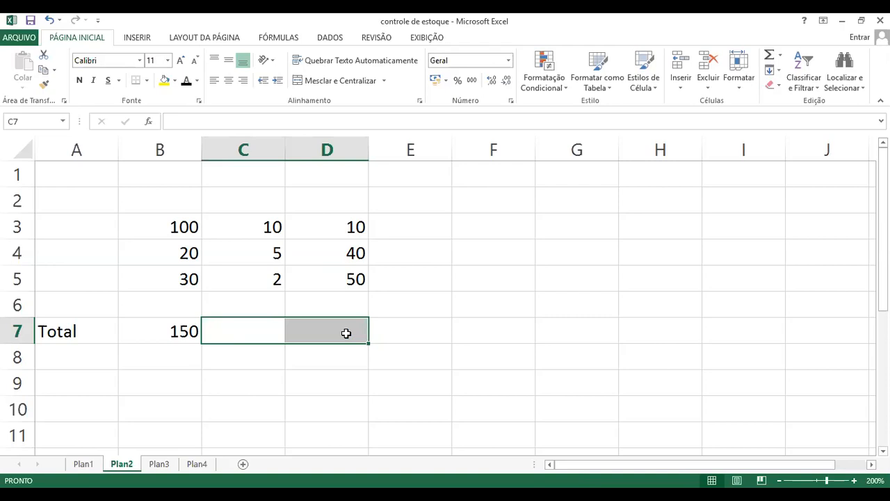
pyautogui.click(289, 353)
# Fill the total formula from cell B7 across to cells C7 and D7 with the fill handle
pyautogui.click(161, 331)
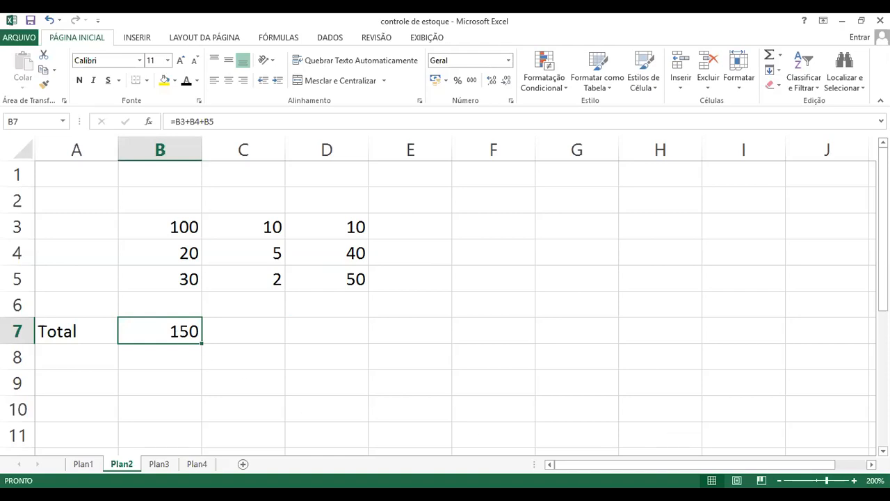
pyautogui.click(854, 480)
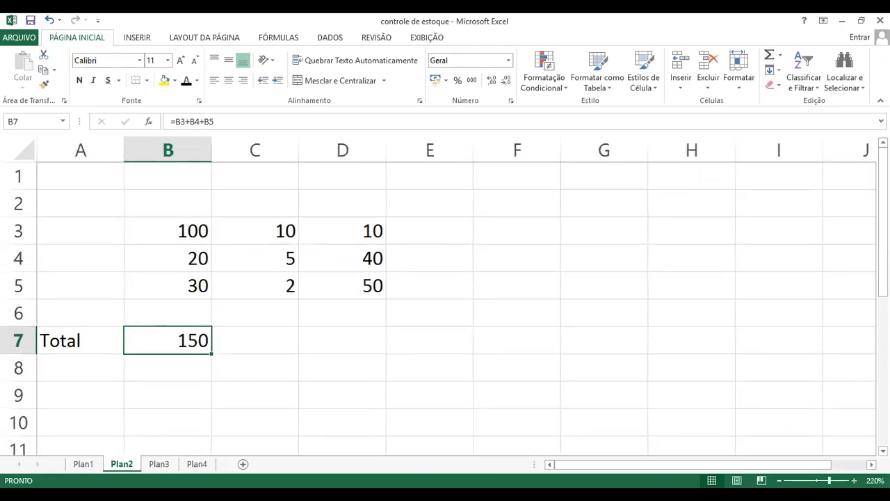
pyautogui.click(854, 481)
pyautogui.click(854, 481)
pyautogui.click(854, 480)
pyautogui.click(854, 480)
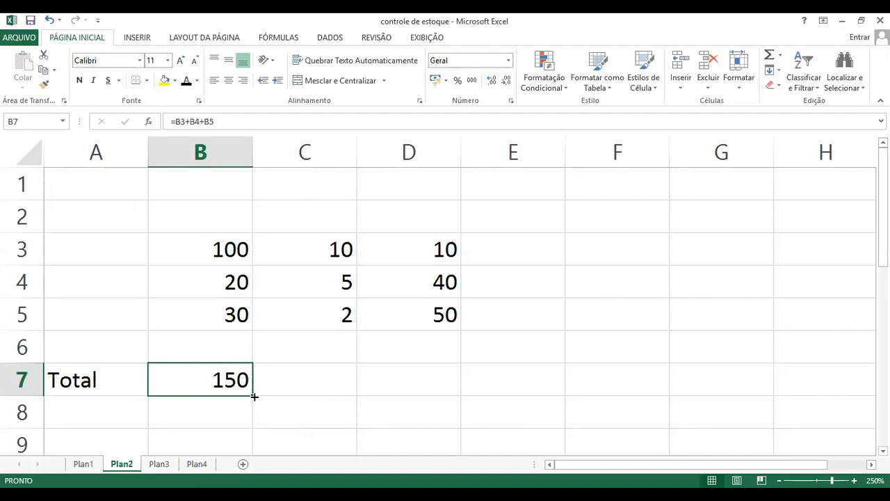
pyautogui.moveTo(254, 397); pyautogui.dragTo(255, 396)
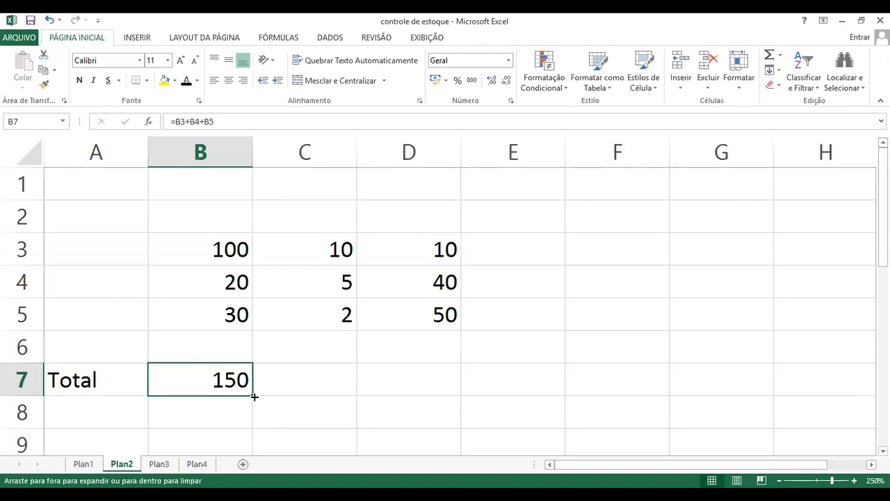
pyautogui.moveTo(255, 396); pyautogui.dragTo(436, 389)
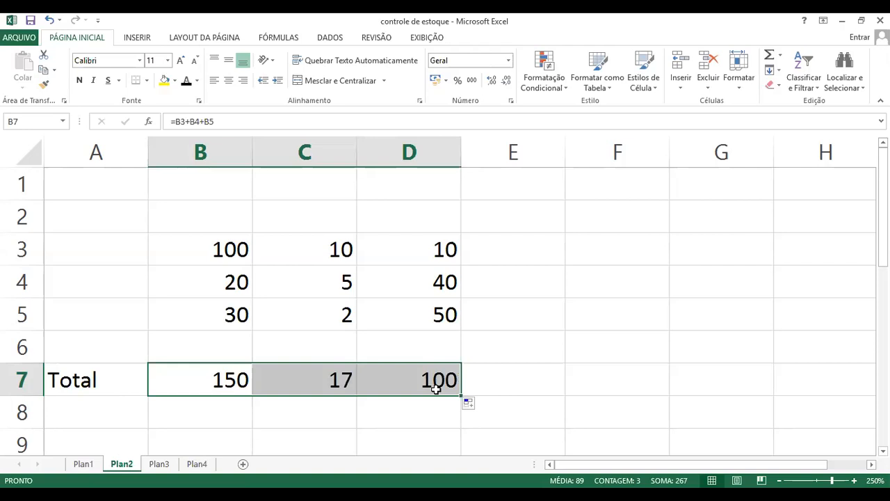
# Examine the cell references in the filled total formulas of cells C7 and D7
pyautogui.click(384, 419)
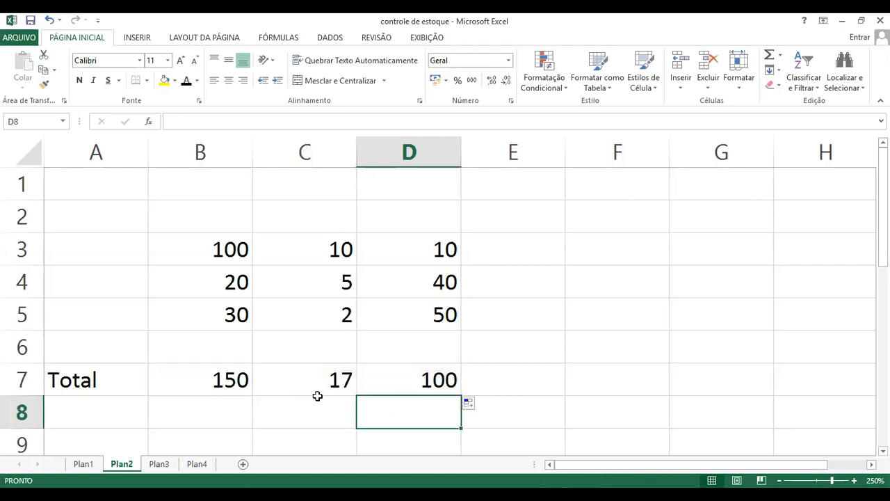
pyautogui.click(315, 384)
pyautogui.doubleClick(314, 380)
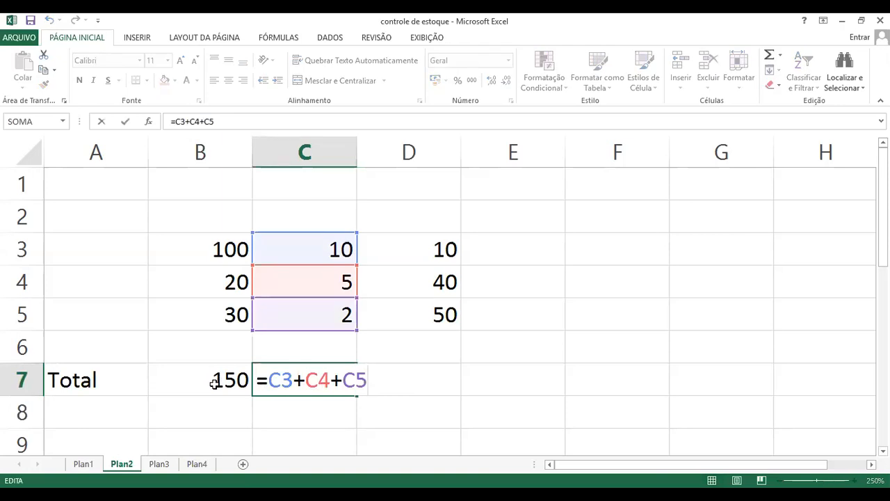
pyautogui.press('Escape')
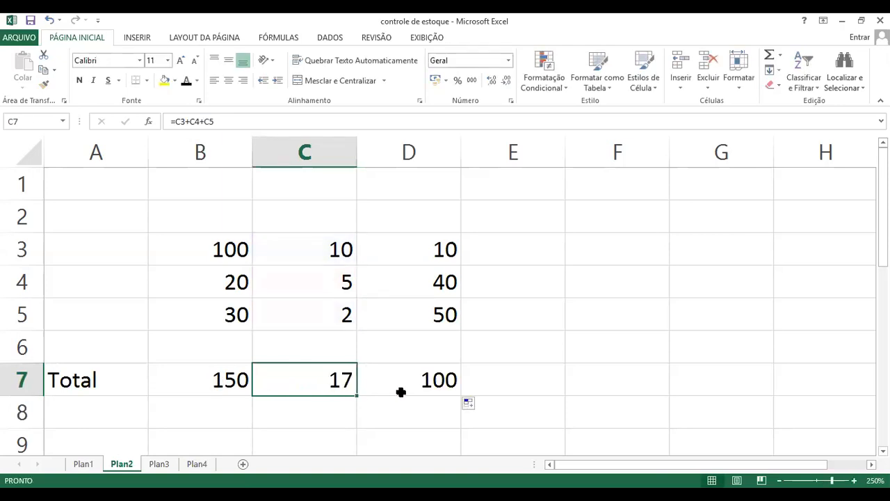
pyautogui.click(410, 381)
pyautogui.doubleClick(410, 381)
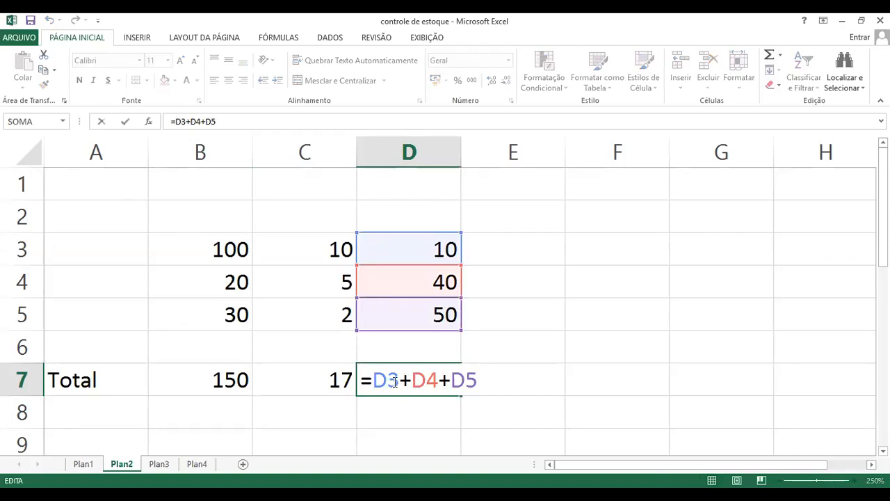
pyautogui.press('Escape')
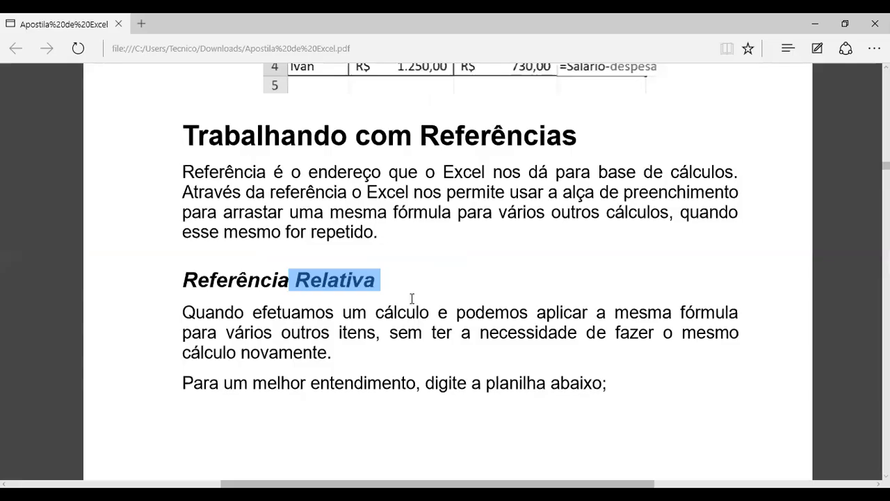
# In the Apostila de Excel PDF in the browser, read the Referência Relativa section and its Tabela de Compras example
pyautogui.click(302, 284)
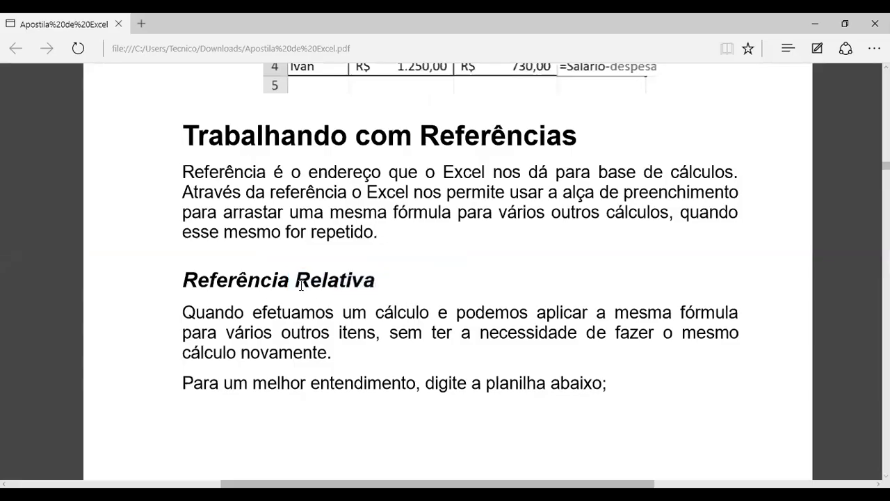
pyautogui.scroll(-5, 301, 283)
pyautogui.scroll(-2, 301, 285)
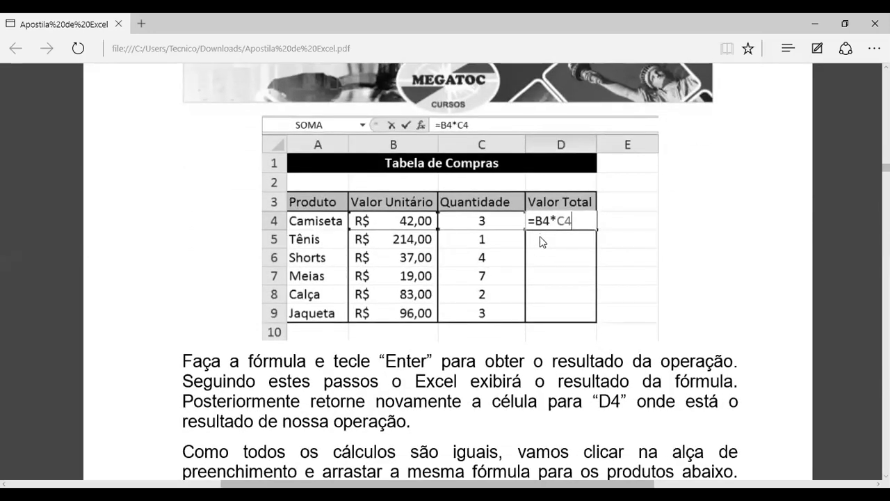
pyautogui.scroll(-8, 546, 268)
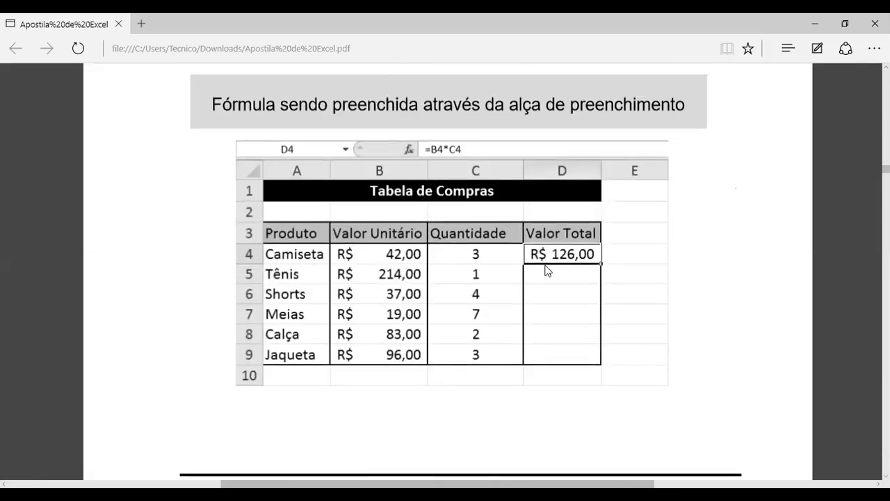
pyautogui.scroll(-1, 546, 270)
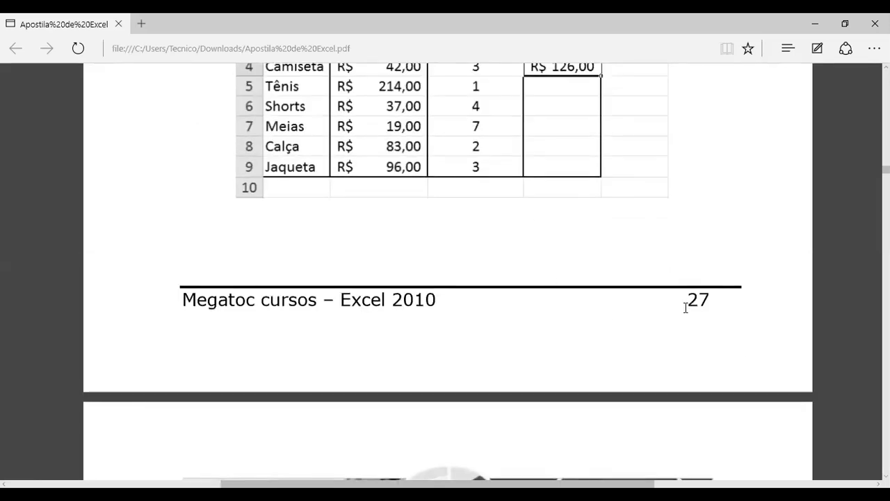
pyautogui.scroll(3, 678, 307)
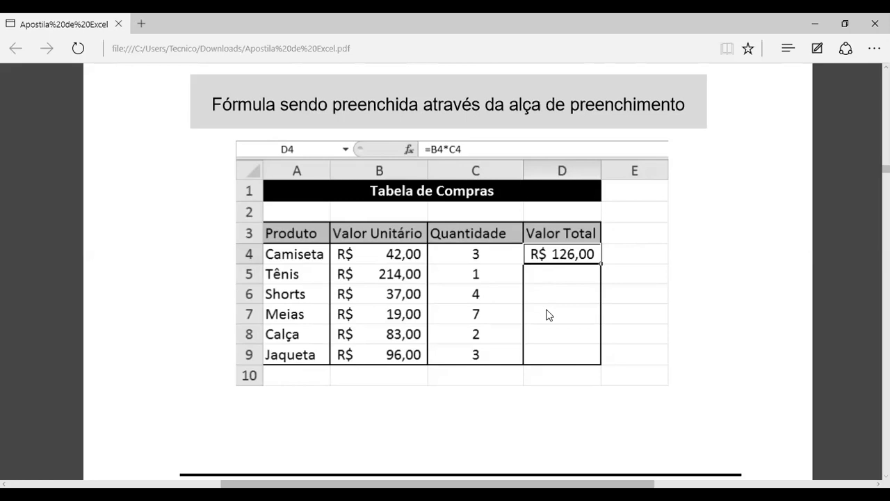
pyautogui.scroll(4, 554, 302)
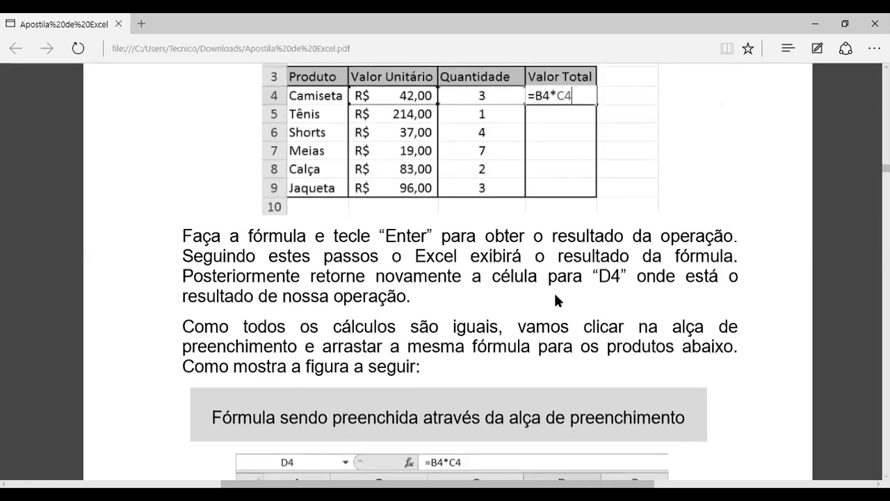
pyautogui.scroll(1, 555, 294)
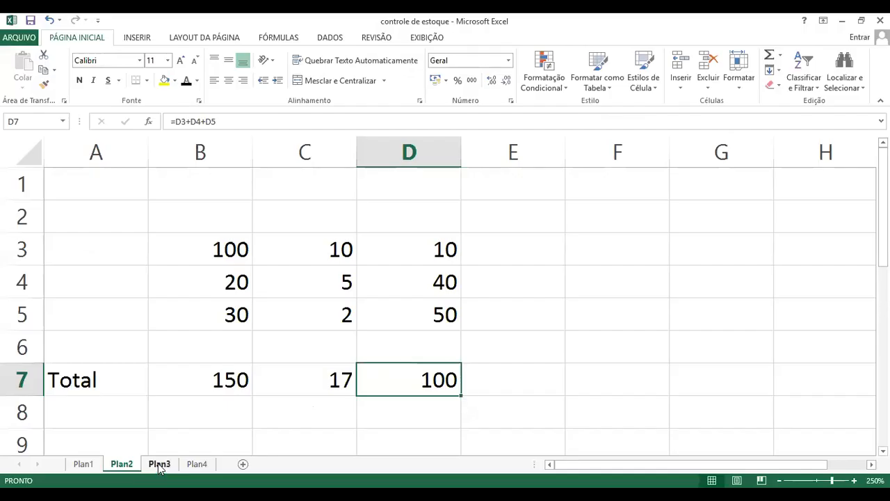
# Open sheet Plan3 containing the Tabela de Compras and enlarge its display to 140%
pyautogui.click(159, 464)
pyautogui.click(208, 351)
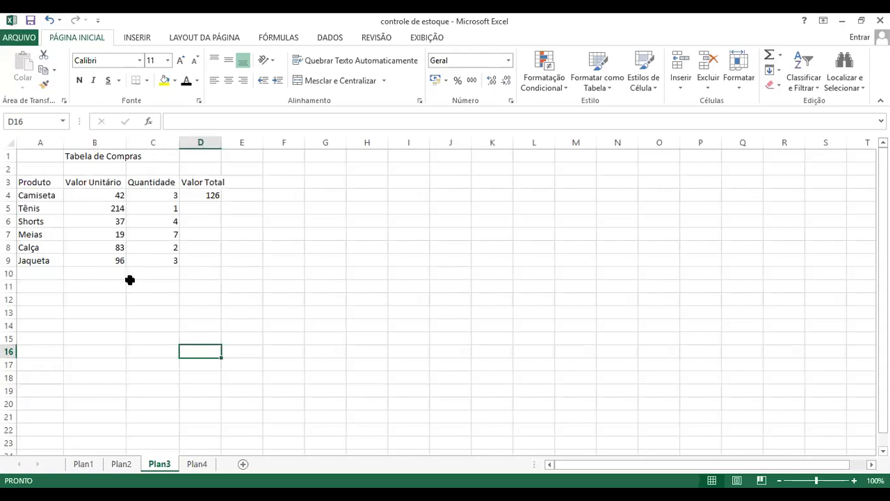
pyautogui.scroll(4, 515, 342)
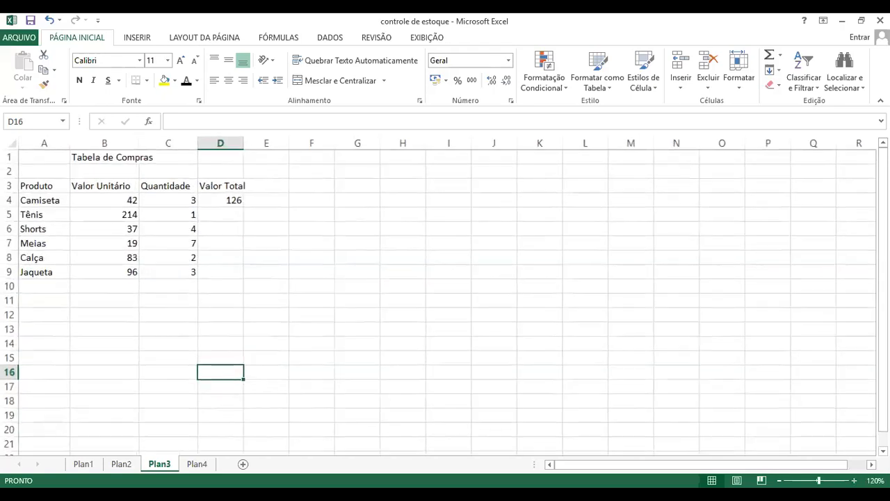
pyautogui.click(515, 342)
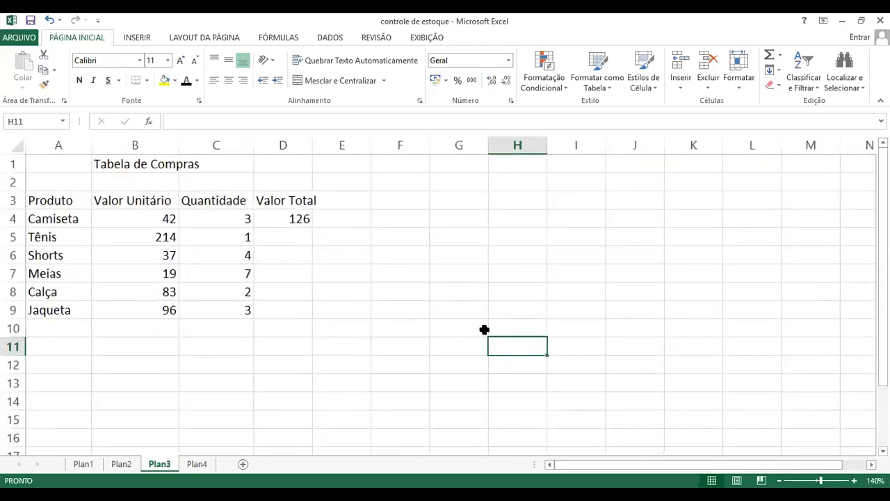
# Review the products, unit values and quantities listed in the Tabela de Compras
pyautogui.click(61, 224)
pyautogui.click(58, 237)
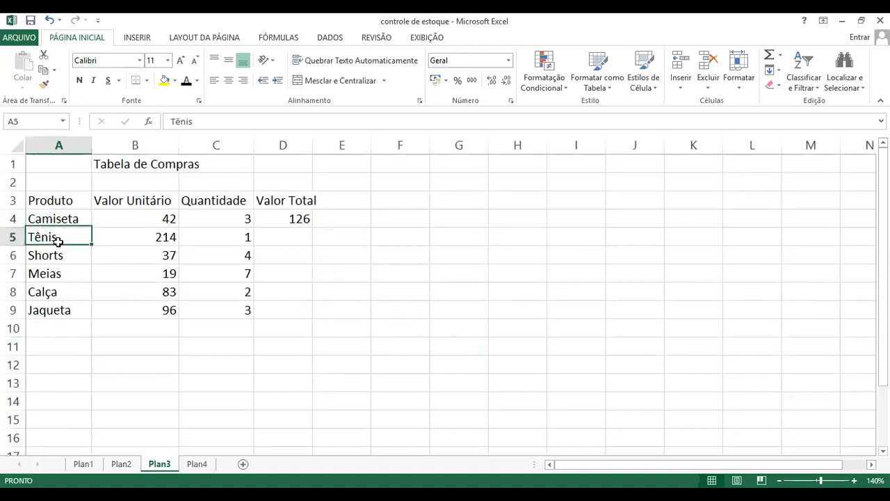
pyautogui.click(29, 254)
pyautogui.click(62, 221)
pyautogui.click(132, 218)
pyautogui.click(62, 233)
pyautogui.click(149, 235)
pyautogui.click(86, 220)
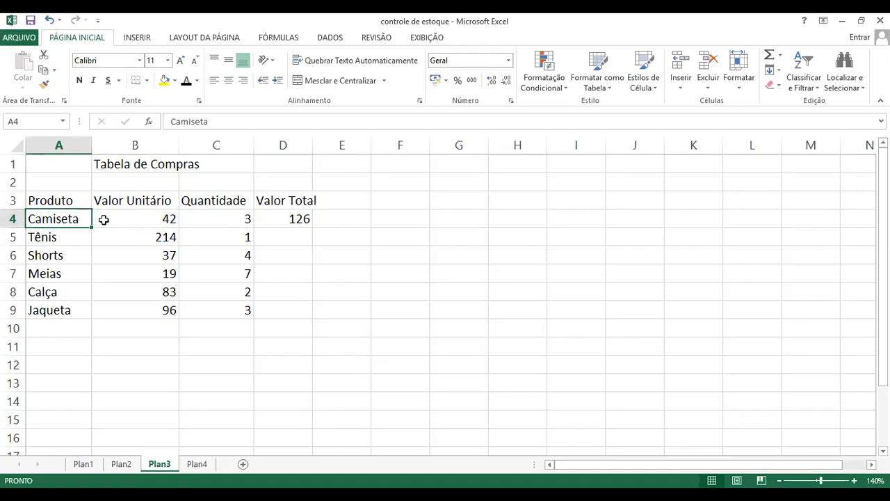
pyautogui.click(246, 218)
pyautogui.click(241, 238)
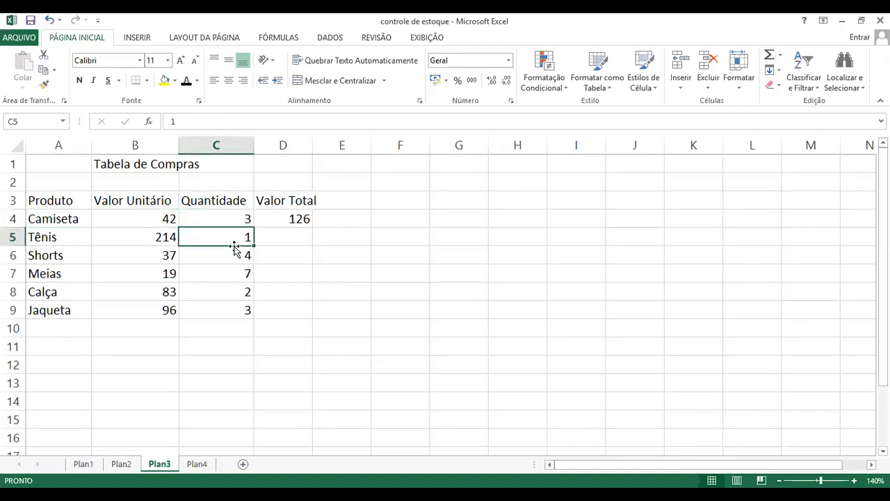
pyautogui.click(410, 252)
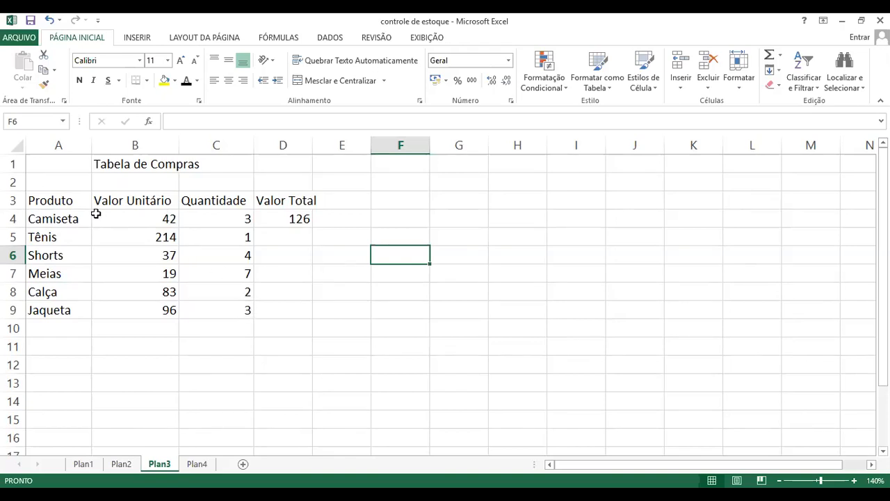
# Inspect the Valor Total formula for Camiseta in cell D4, and clear it from the cell
pyautogui.click(299, 218)
pyautogui.press('F2')
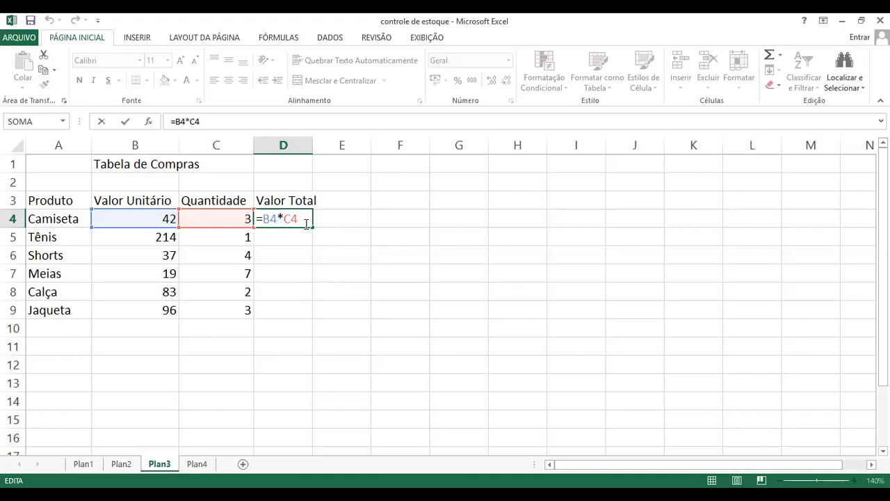
pyautogui.press('Escape')
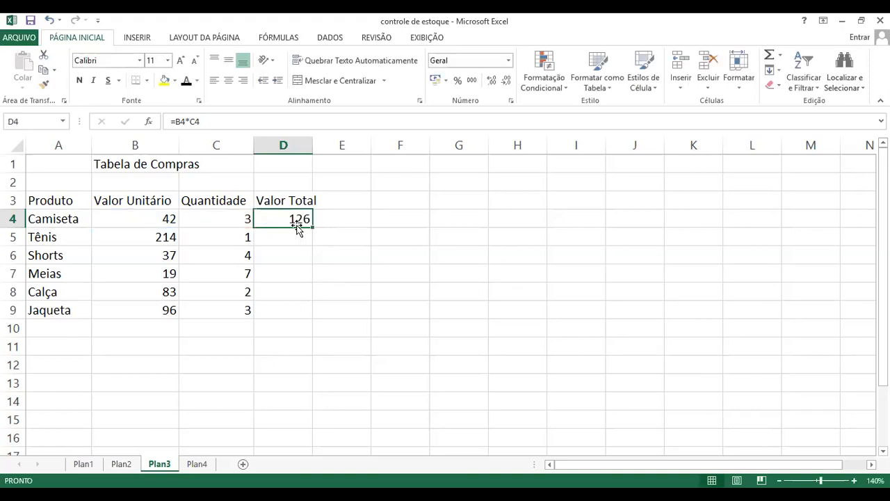
pyautogui.press('Delete')
pyautogui.click(389, 257)
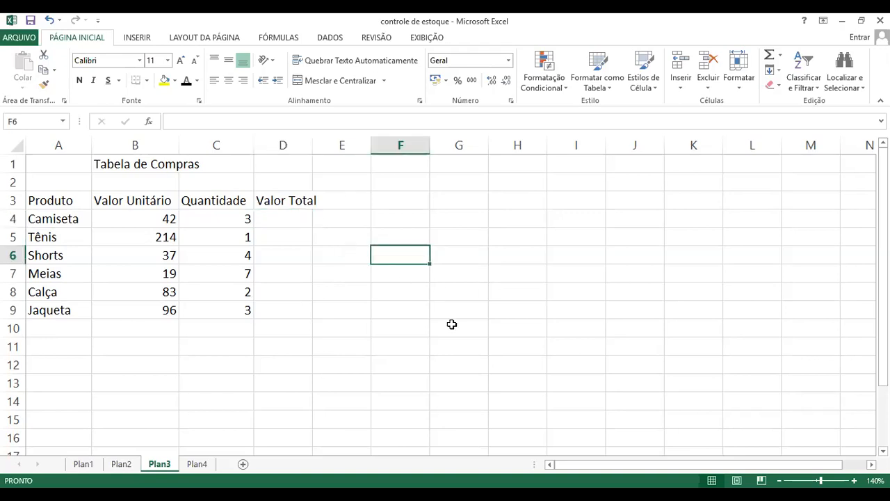
# Enter the formula =b4*c4 in cell D4 to multiply Camiseta's unit value by its quantity
pyautogui.click(299, 222)
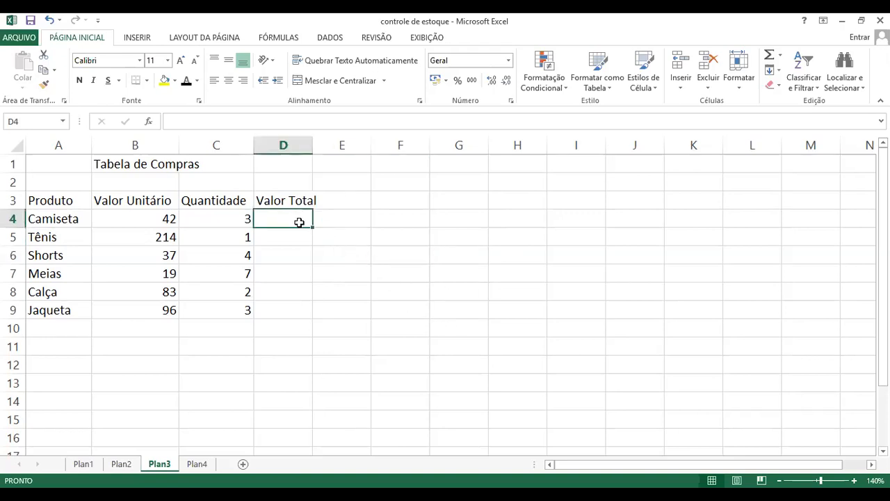
pyautogui.write('=')
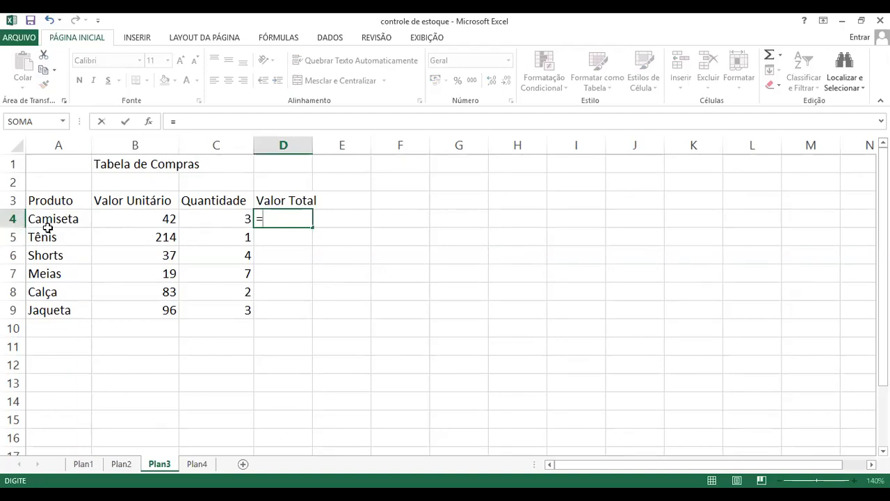
pyautogui.write('b4*')
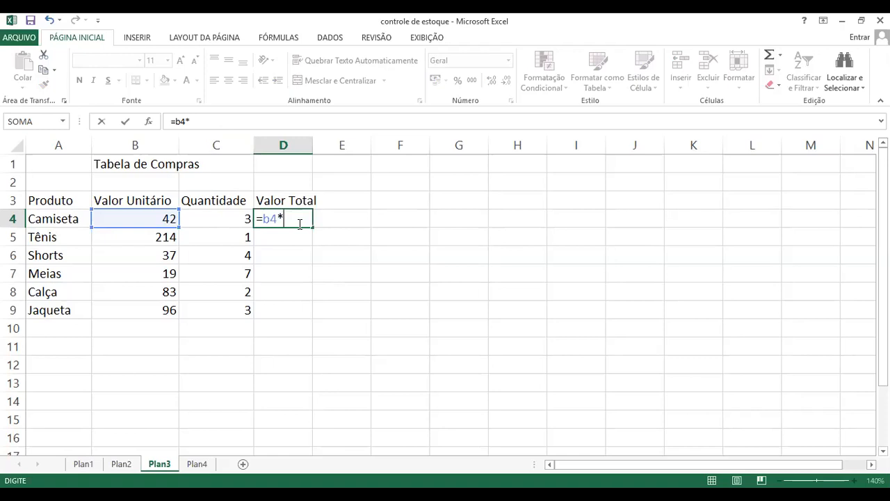
pyautogui.write('c4')
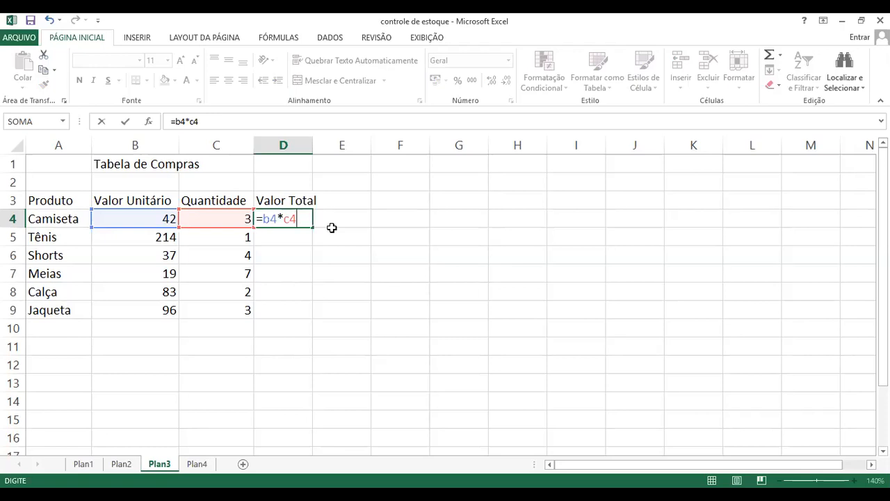
pyautogui.press('Return')
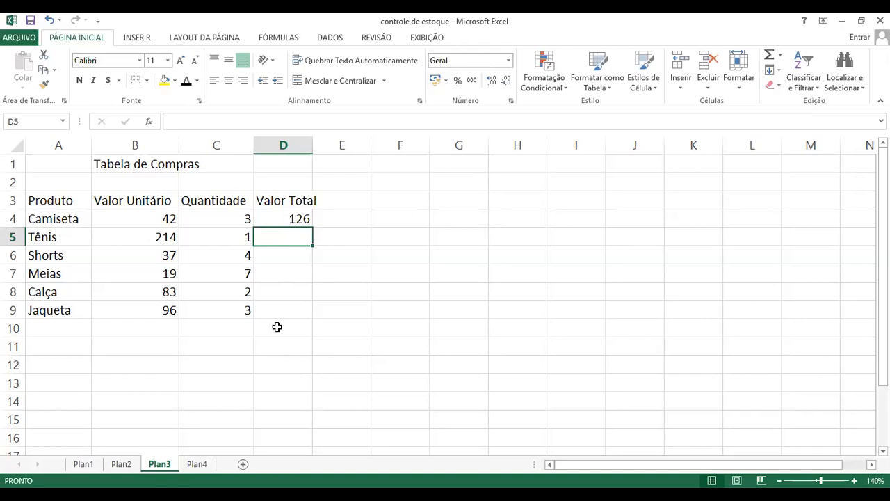
# Fill the Valor Total formula from cell D4 down to cell D9 with the fill handle
pyautogui.click(301, 218)
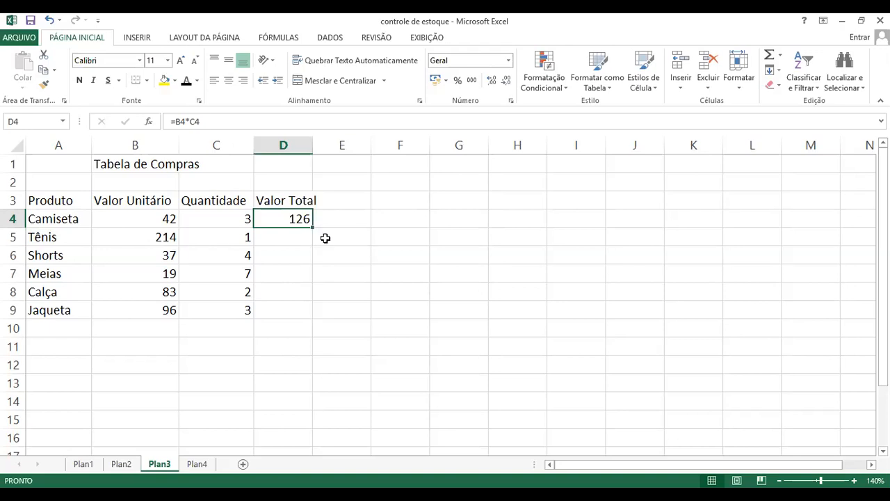
pyautogui.moveTo(314, 228); pyautogui.dragTo(309, 322)
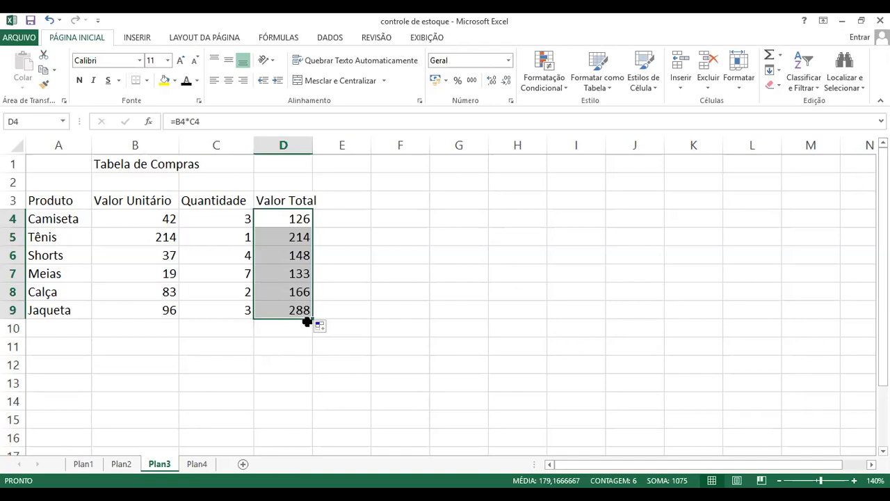
pyautogui.click(343, 308)
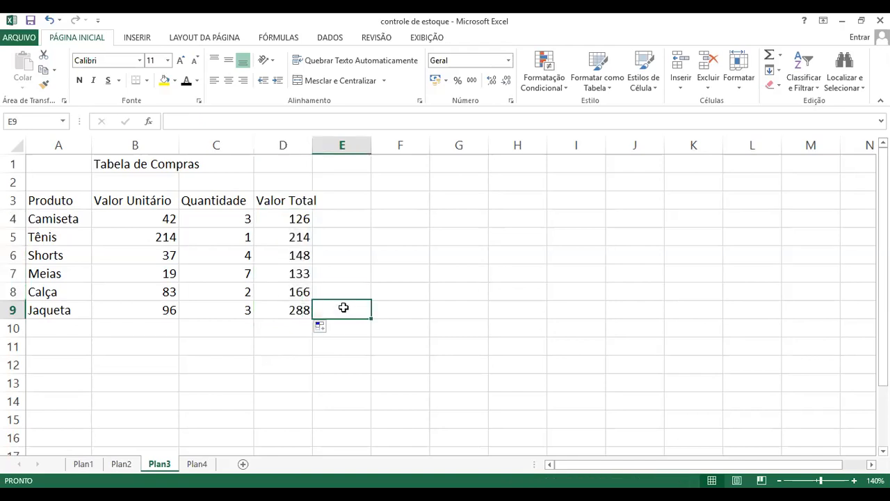
# Examine the cell references in the filled Valor Total formulas for Jaqueta (D9) and Shorts (D6)
pyautogui.click(291, 311)
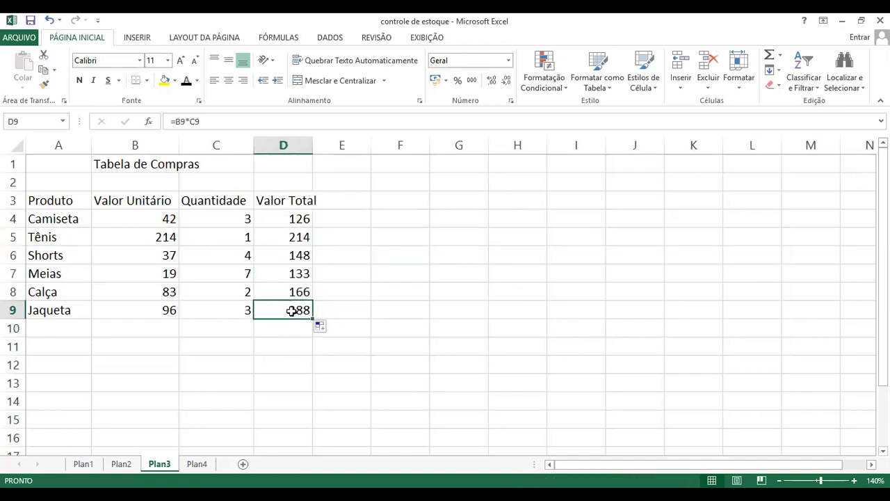
pyautogui.click(223, 124)
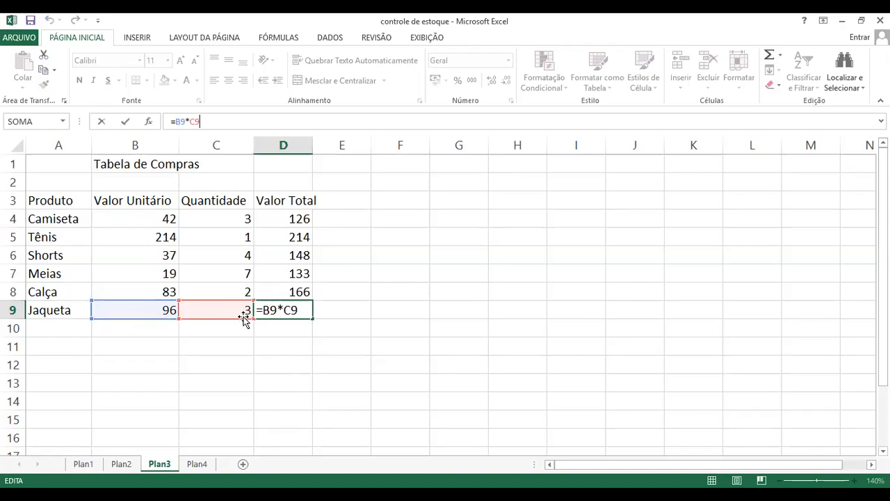
pyautogui.hotkey('ctrl', 'Return')
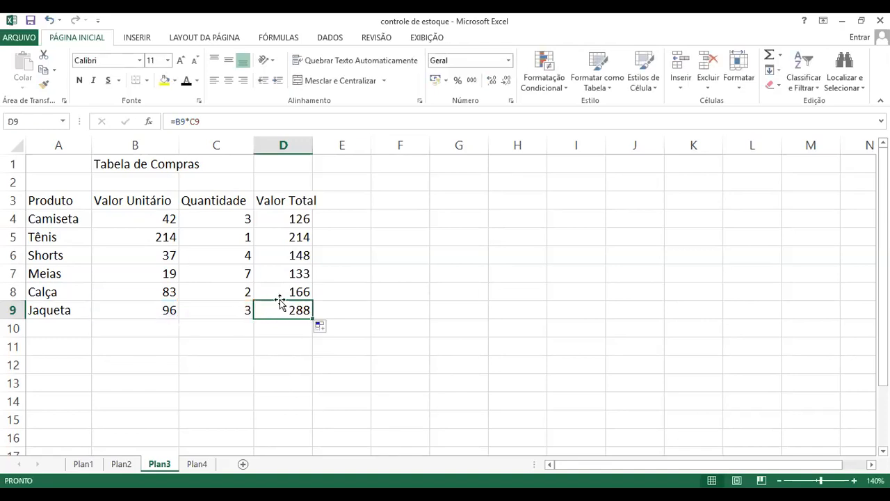
pyautogui.click(286, 256)
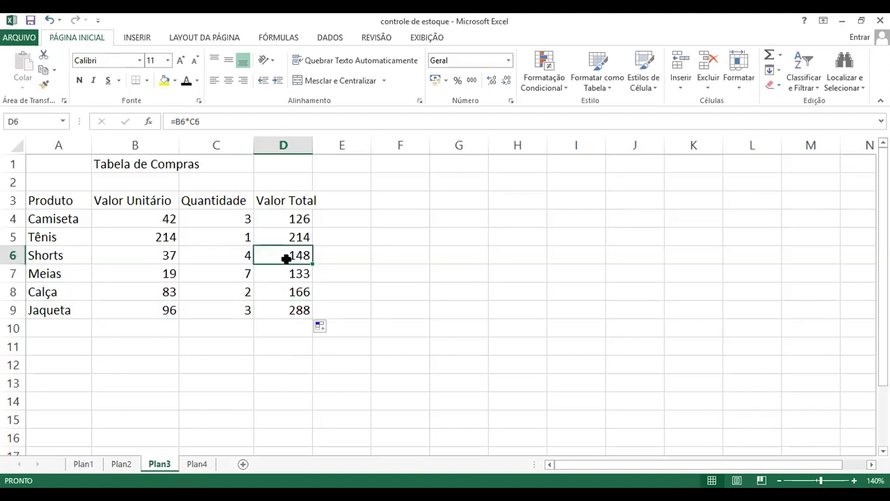
pyautogui.doubleClick(287, 258)
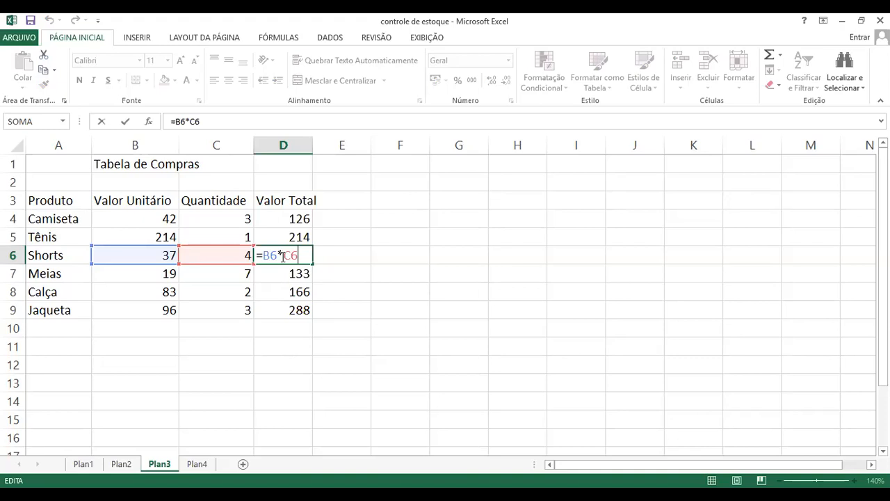
pyautogui.press('Escape')
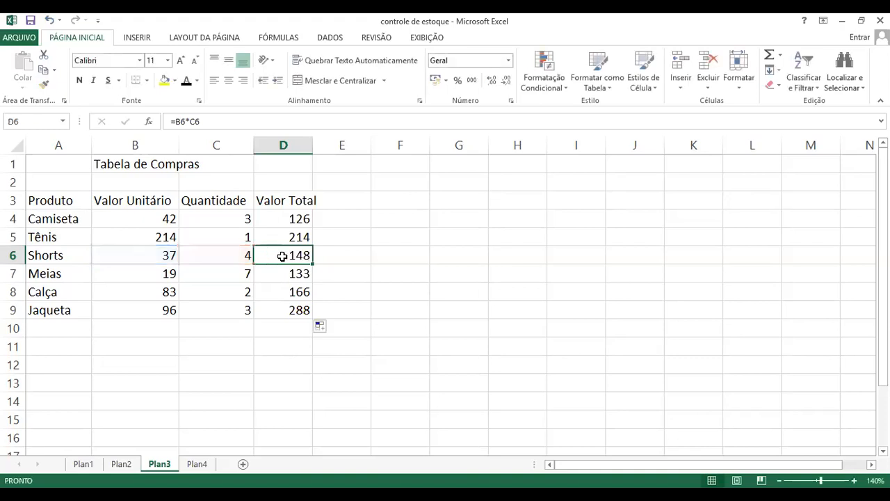
pyautogui.click(366, 282)
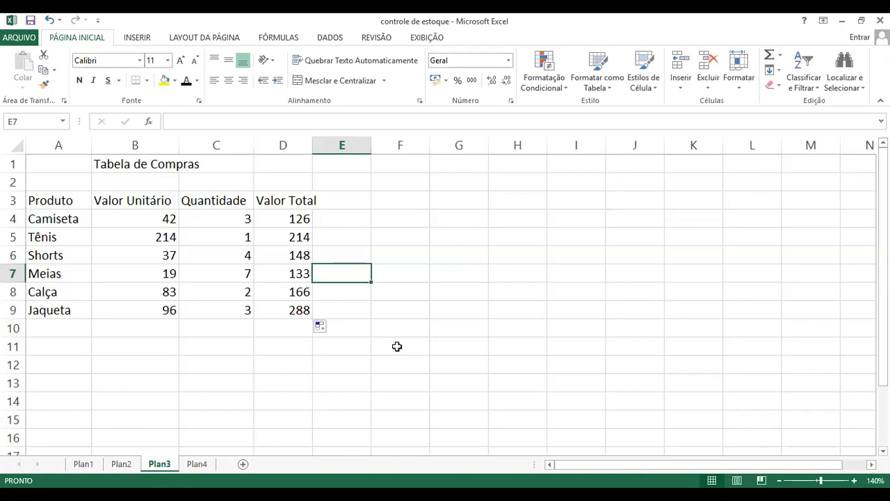
pyautogui.click(247, 346)
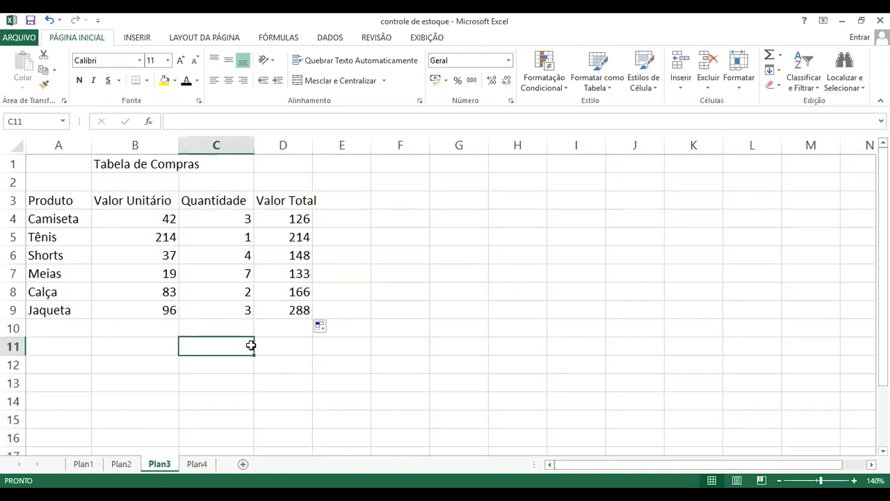
pyautogui.click(403, 315)
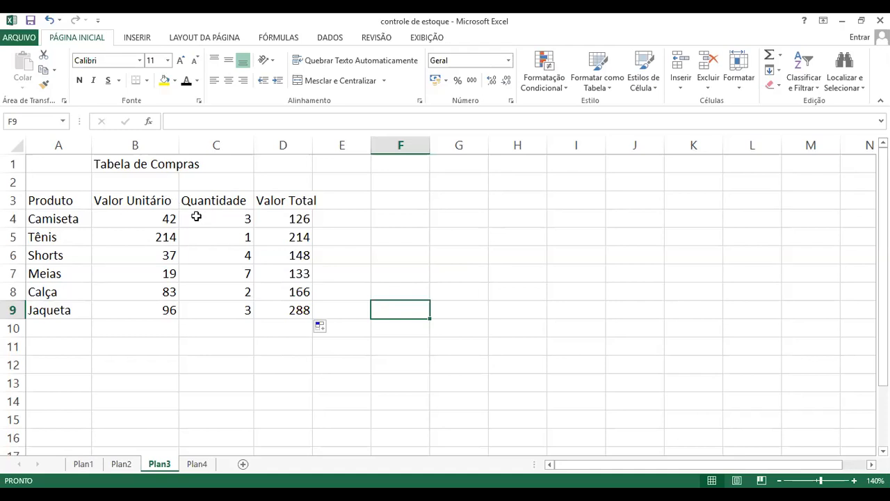
pyautogui.click(161, 205)
pyautogui.click(288, 201)
pyautogui.click(285, 257)
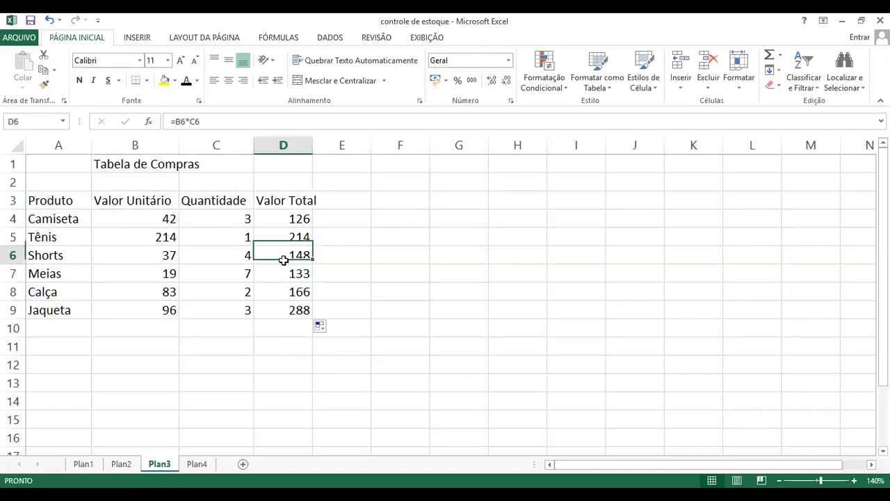
pyautogui.click(260, 294)
pyautogui.click(193, 277)
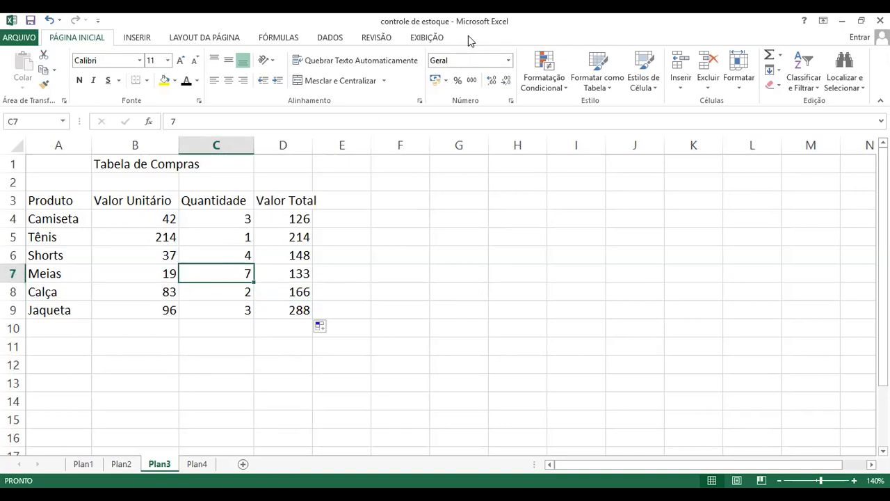
# Switch to the aula 5 presentation in PowerPoint, review the lesson's topics on its title slide, and return to the Excel workbook
pyautogui.hotkey('alt', 'Tab')
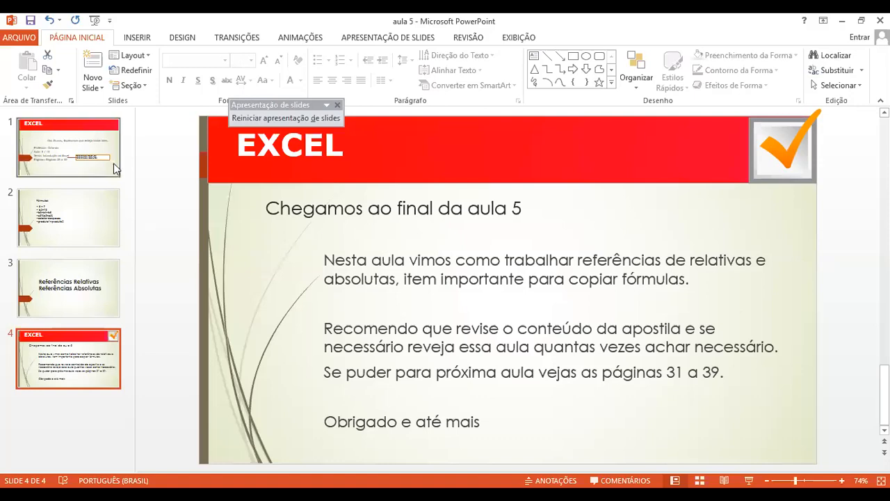
pyautogui.click(114, 163)
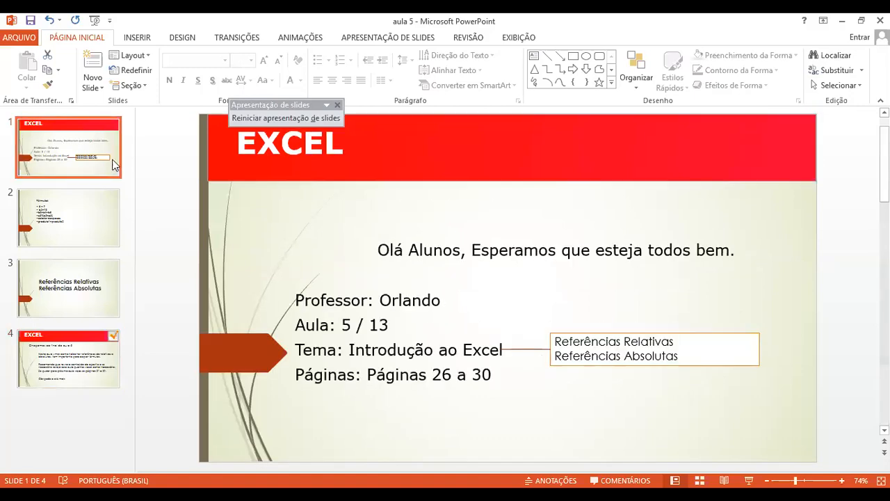
pyautogui.hotkey('alt', 'Tab')
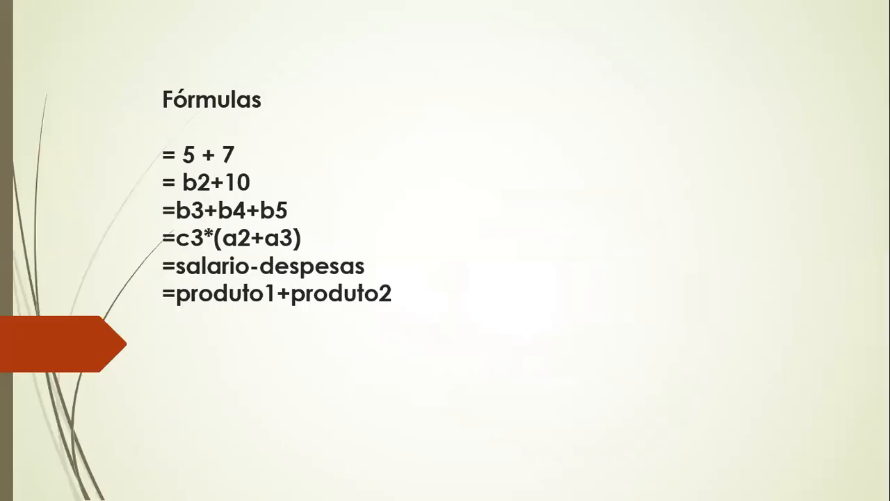
pyautogui.press('Left')
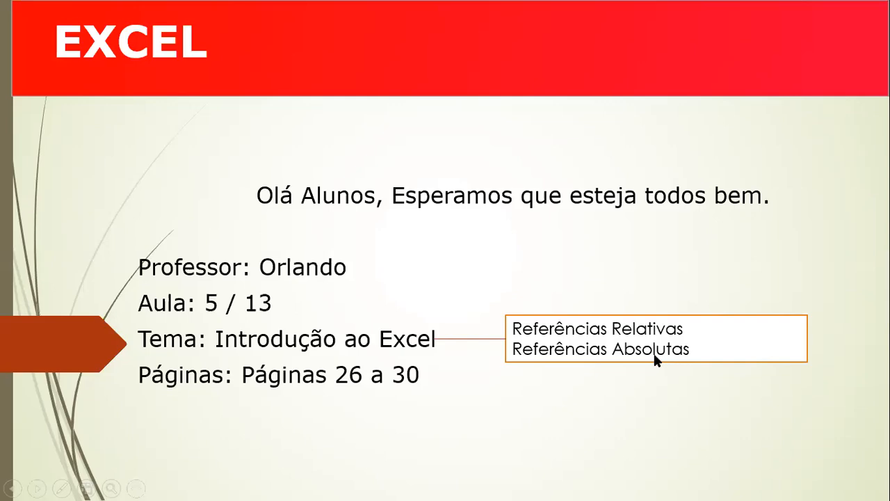
pyautogui.press('Escape')
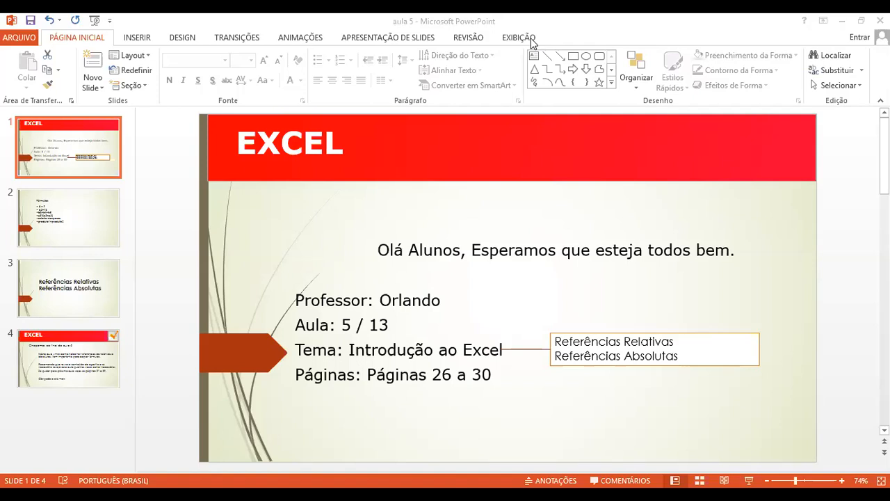
pyautogui.hotkey('alt', 'Tab')
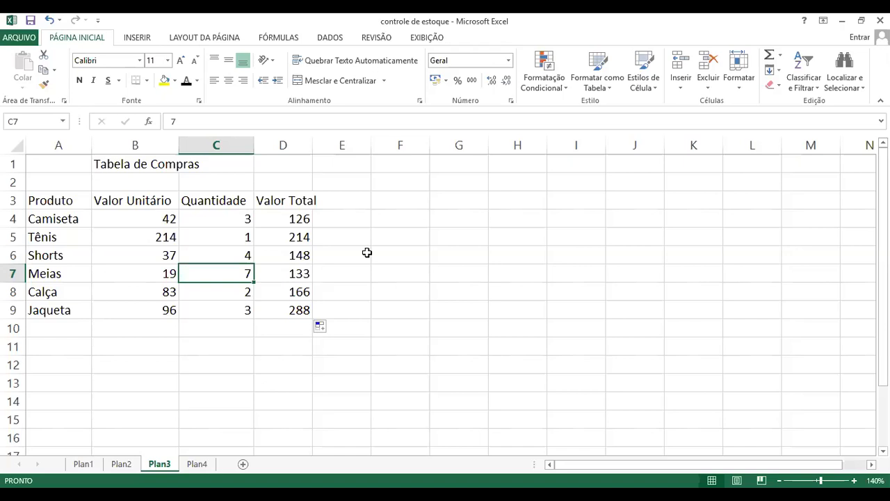
# Examine the cell references in Camiseta's Valor Total formula in cell D4
pyautogui.click(293, 218)
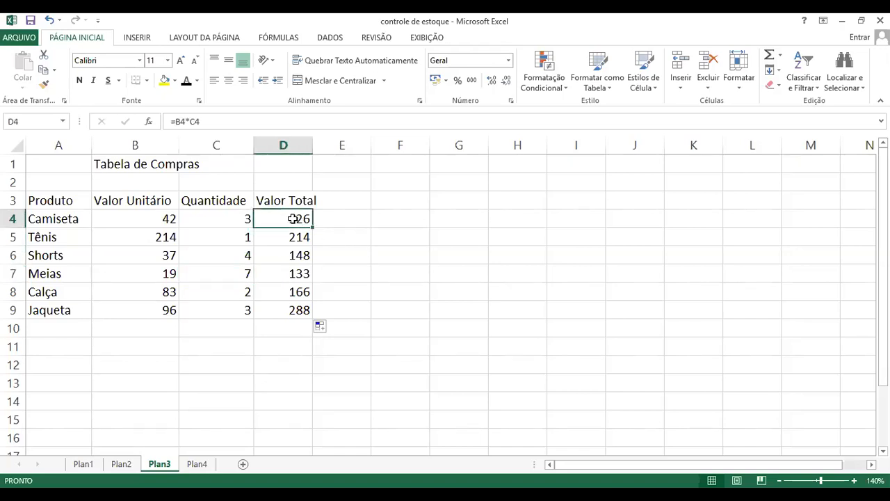
pyautogui.doubleClick(293, 218)
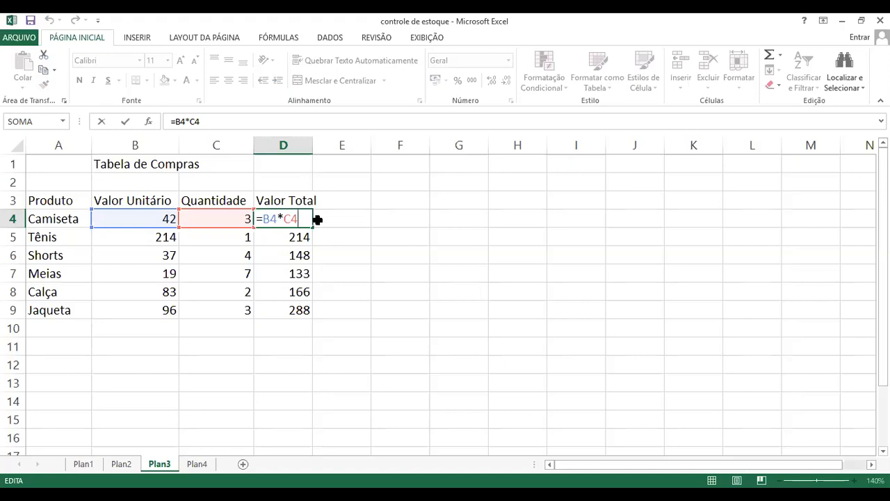
pyautogui.hotkey('ctrl', 'Return')
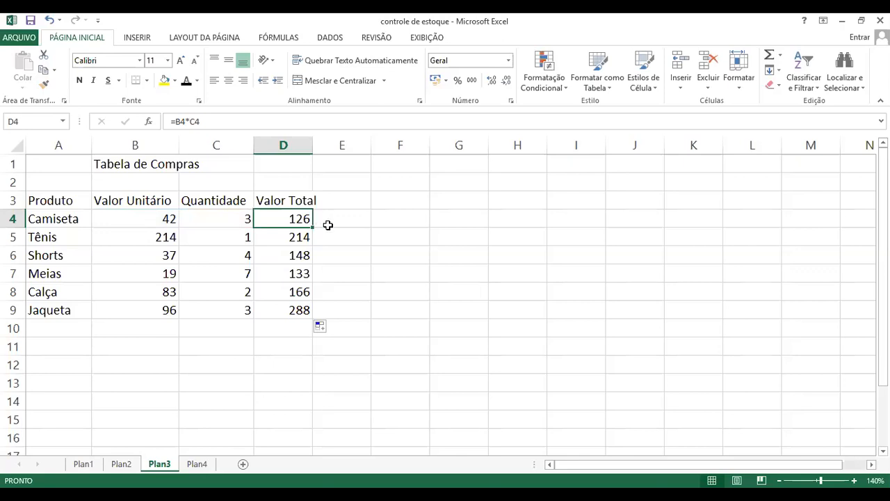
# Compare the Tabela de Compras in sheet Plan3 with the Tabela de Conversão de Valores in sheet Plan4
pyautogui.click(198, 463)
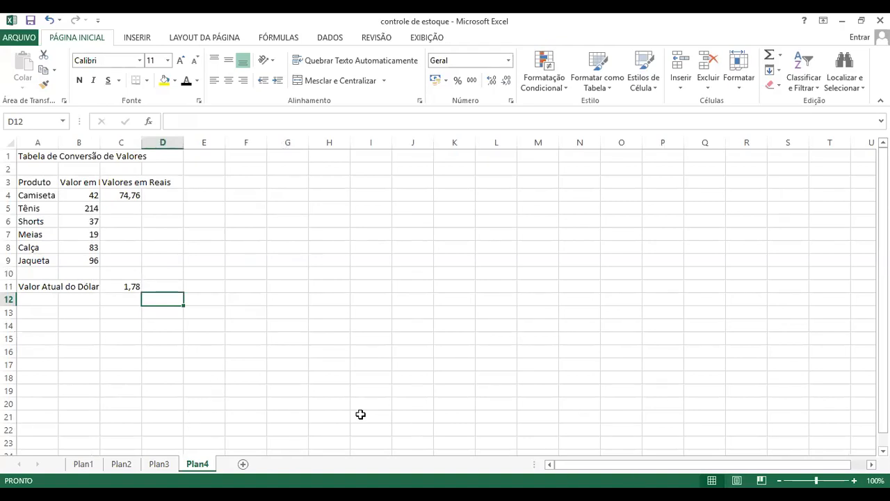
pyautogui.click(159, 463)
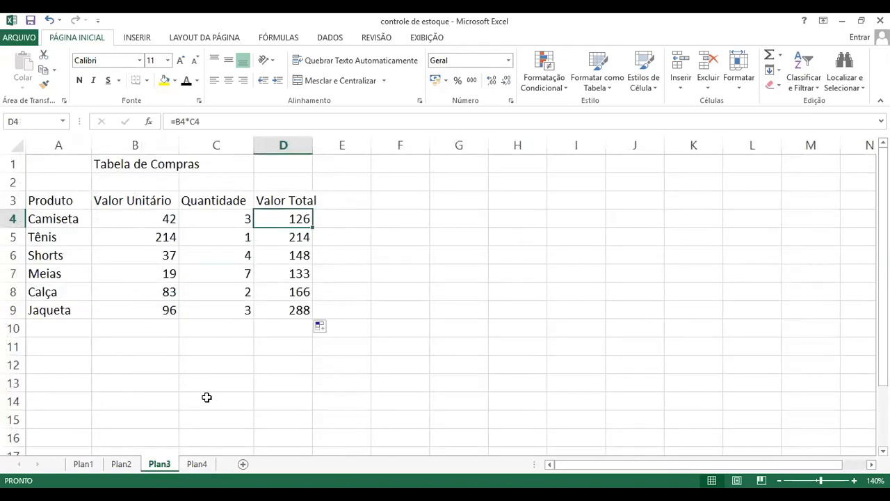
pyautogui.click(198, 464)
pyautogui.click(169, 465)
pyautogui.click(179, 464)
pyautogui.click(174, 466)
pyautogui.click(195, 465)
pyautogui.click(169, 465)
pyautogui.click(194, 465)
pyautogui.click(169, 464)
pyautogui.click(123, 465)
pyautogui.click(159, 464)
pyautogui.click(196, 464)
pyautogui.click(170, 464)
pyautogui.click(197, 464)
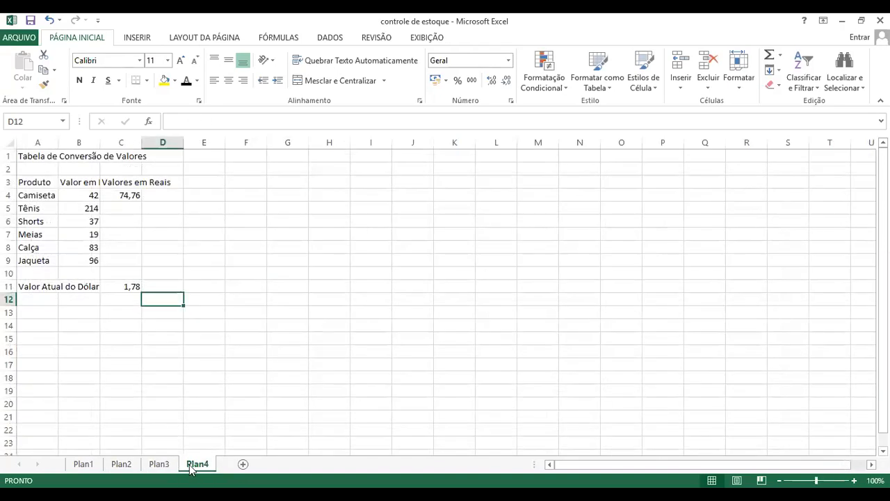
pyautogui.click(169, 464)
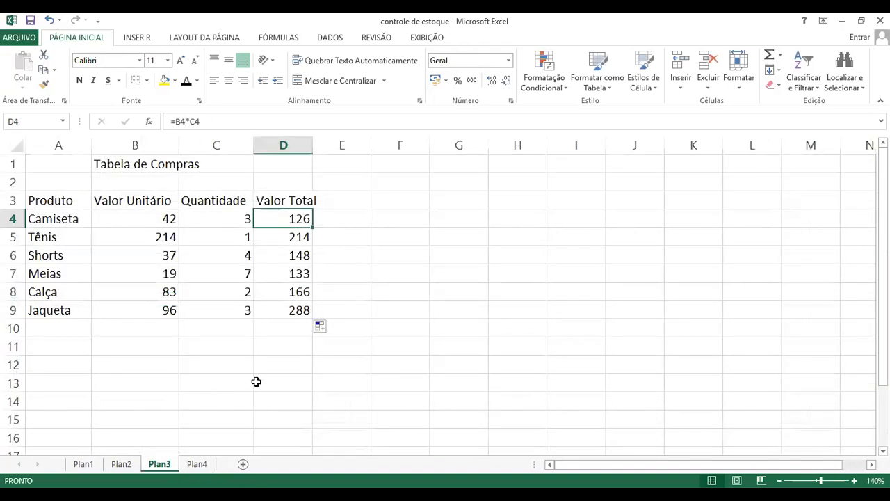
pyautogui.click(200, 464)
pyautogui.click(171, 465)
# Rename the sheet Plan3 as Relativa
pyautogui.rightClick(164, 470)
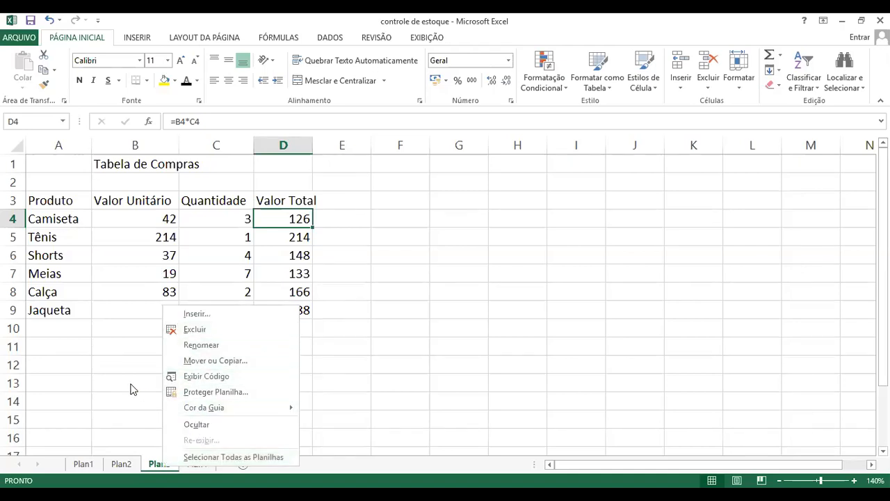
pyautogui.click(171, 468)
pyautogui.rightClick(162, 462)
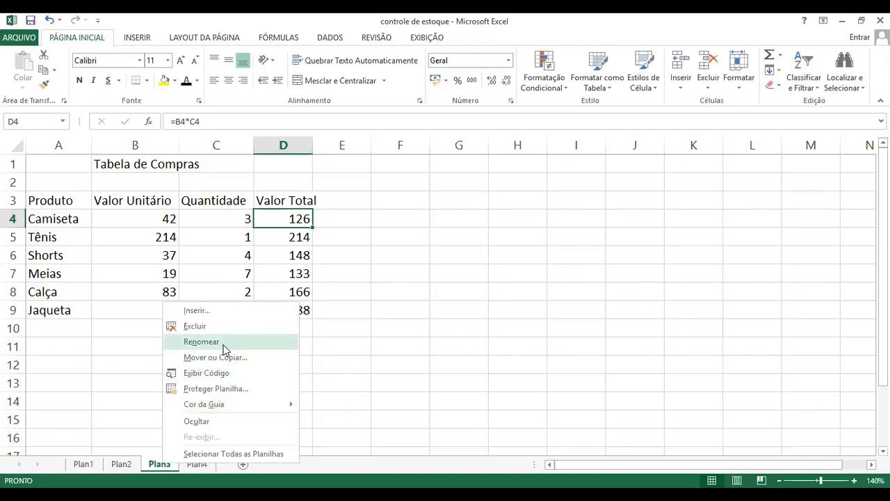
pyautogui.click(224, 347)
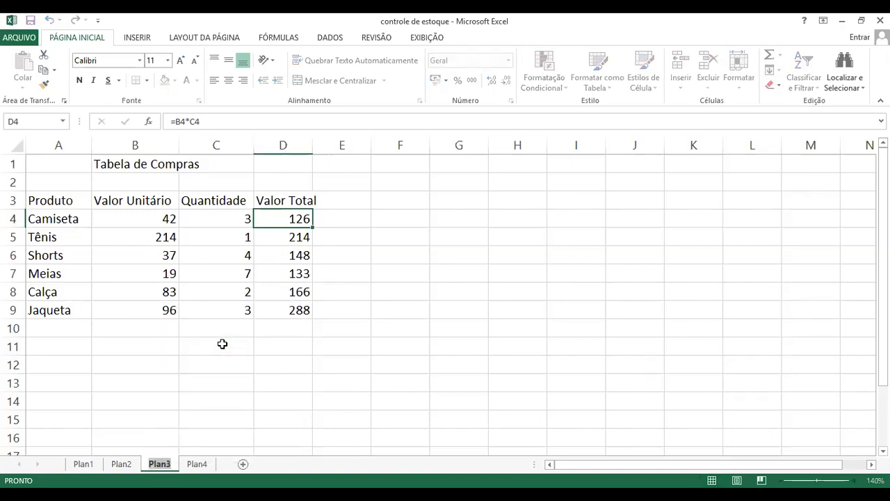
pyautogui.write('Re')
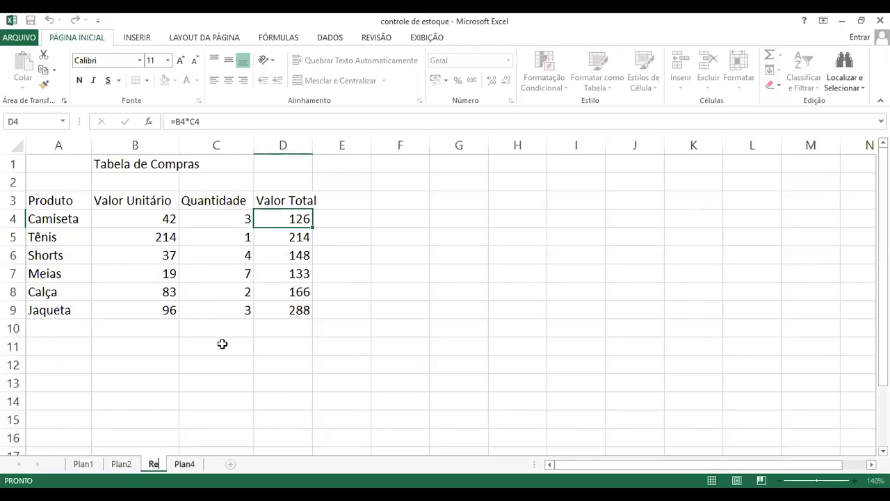
pyautogui.write('lativa')
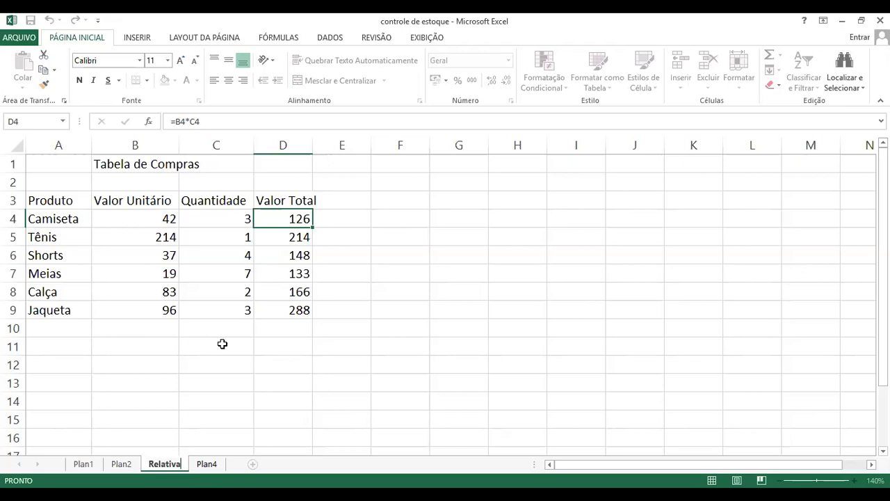
pyautogui.press('Return')
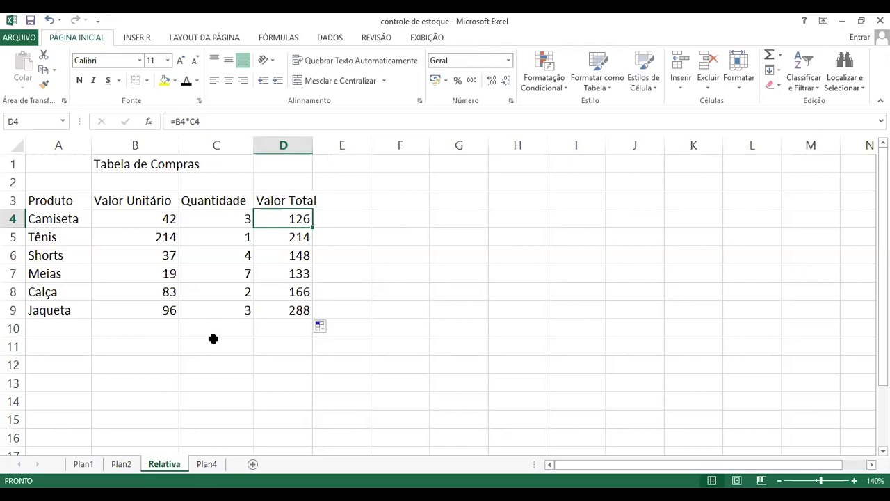
pyautogui.click(203, 418)
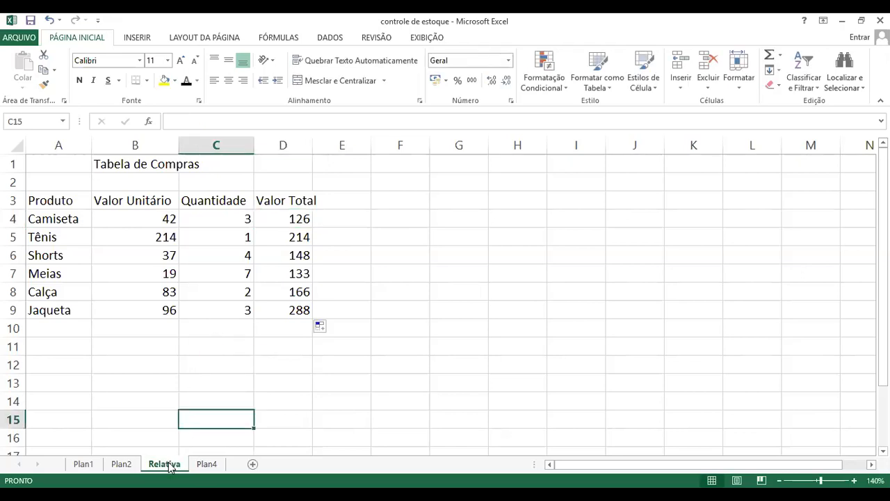
# Rename the sheet Plan4 as Absoluta
pyautogui.click(205, 471)
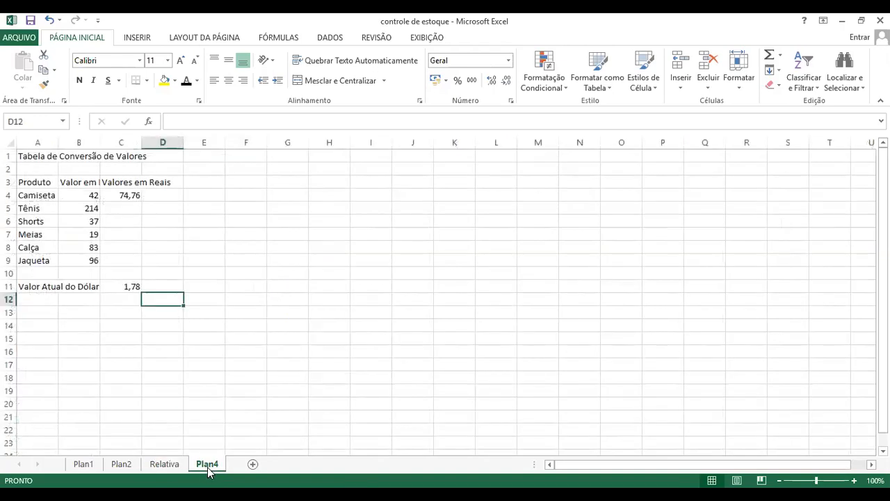
pyautogui.rightClick(209, 467)
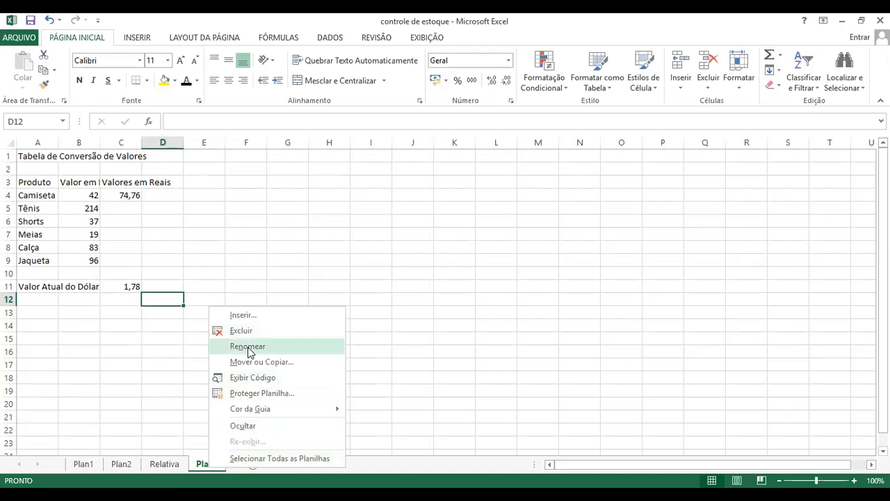
pyautogui.click(248, 347)
pyautogui.write('A')
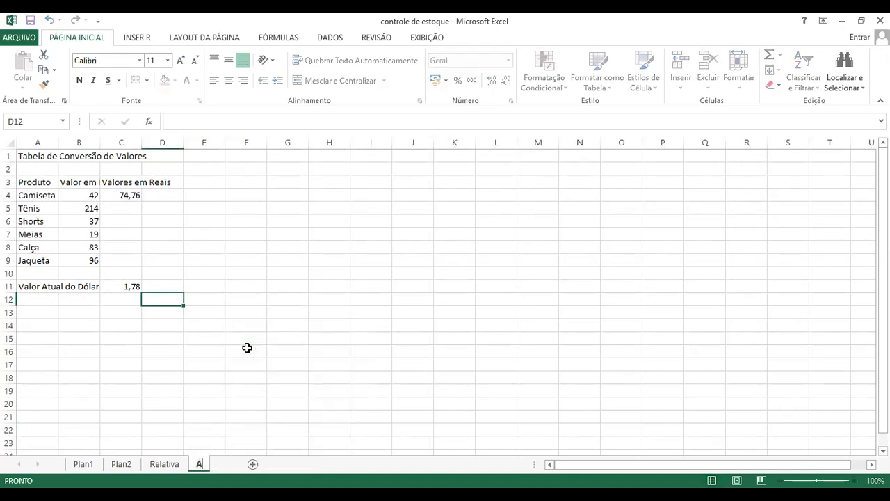
pyautogui.write('bsolutoluta')
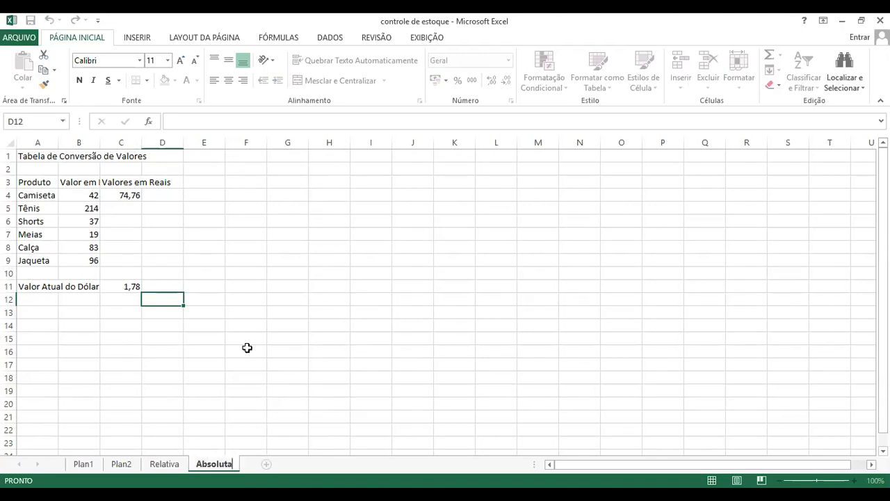
pyautogui.press('Return')
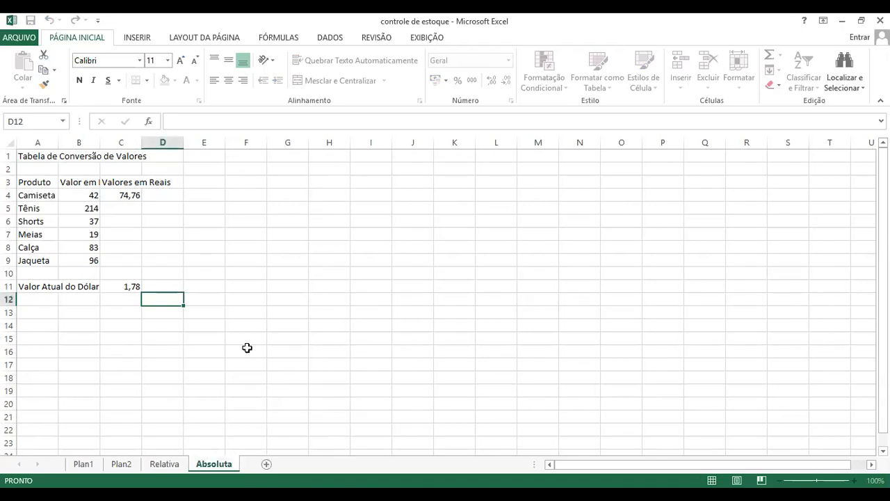
# Enter the heading Referência Absoluta in cell G2 of the Absoluta sheet
pyautogui.scroll(5, 673, 397)
pyautogui.click(673, 397)
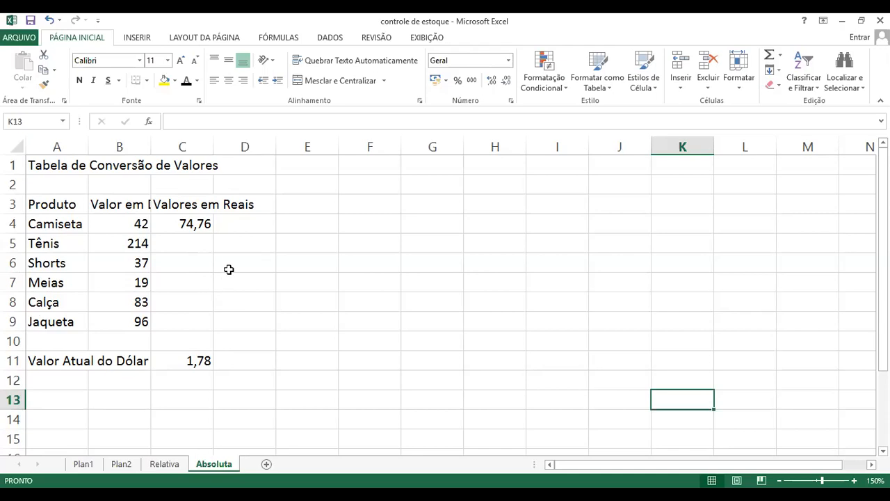
pyautogui.click(438, 187)
pyautogui.write('Refer')
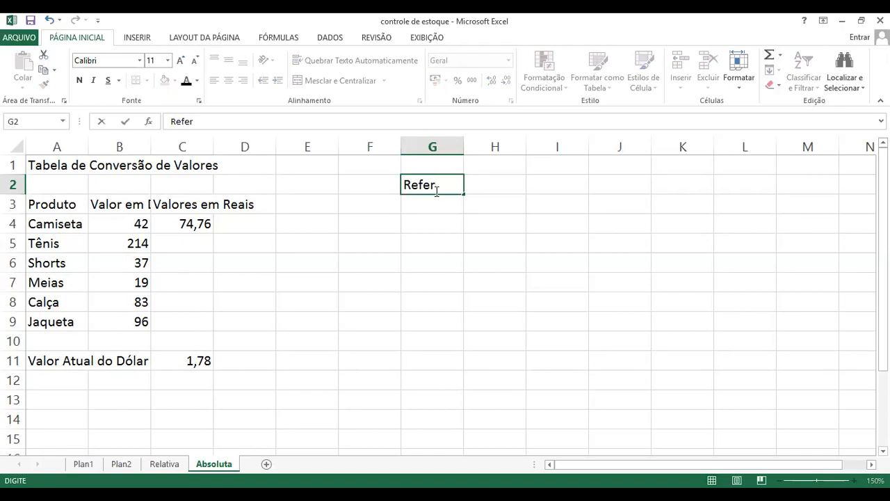
pyautogui.write('ência Absoluta')
pyautogui.press('Return')
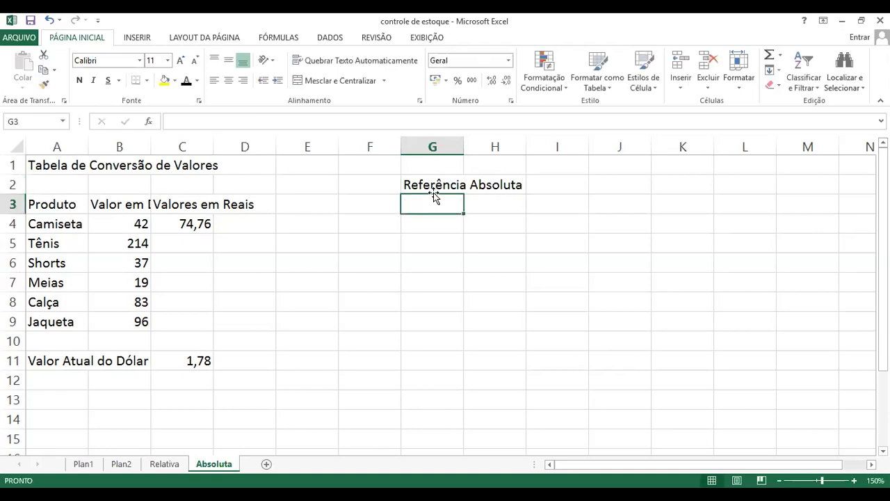
pyautogui.click(436, 185)
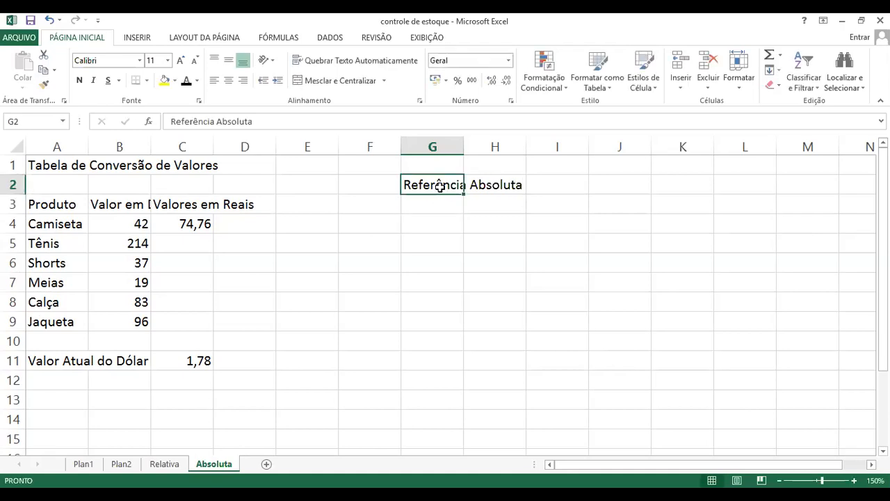
# Examine the operator and cell references in Camiseta's Valores em Reais formula in cell C4
pyautogui.click(195, 229)
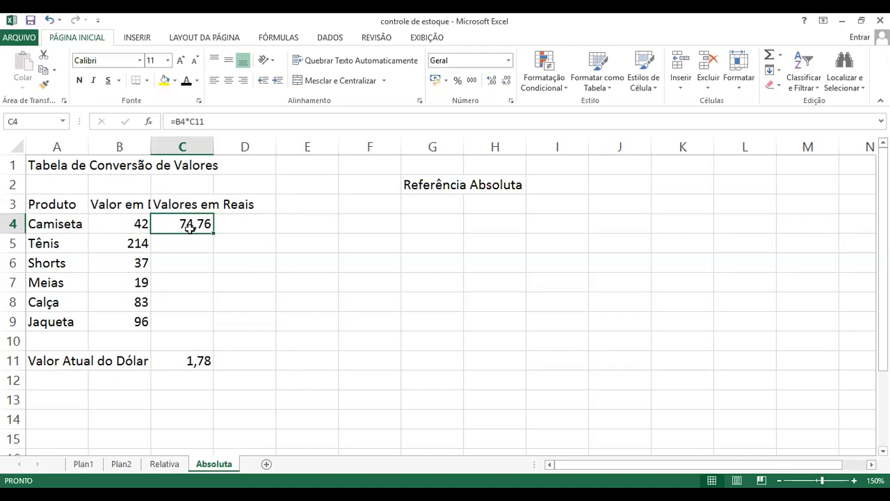
pyautogui.press('F2')
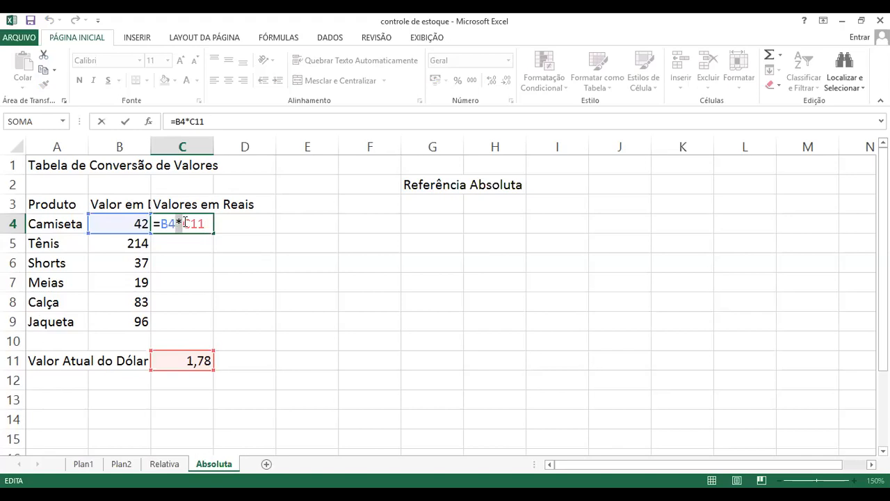
pyautogui.doubleClick(179, 221)
pyautogui.click(178, 221)
pyautogui.moveTo(182, 222); pyautogui.dragTo(213, 222)
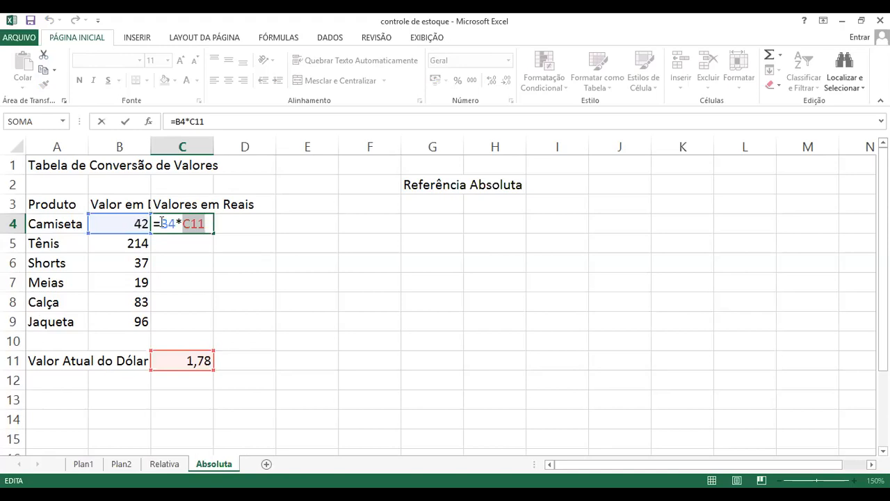
pyautogui.press('Return')
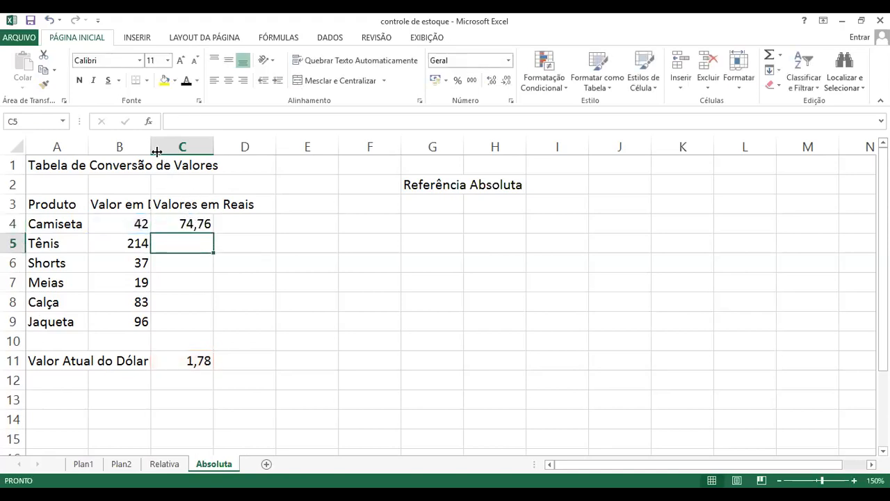
# Widen column B to fit the full Valor em Dólar heading, and review the dollar values below it
pyautogui.moveTo(150, 144); pyautogui.dragTo(196, 147)
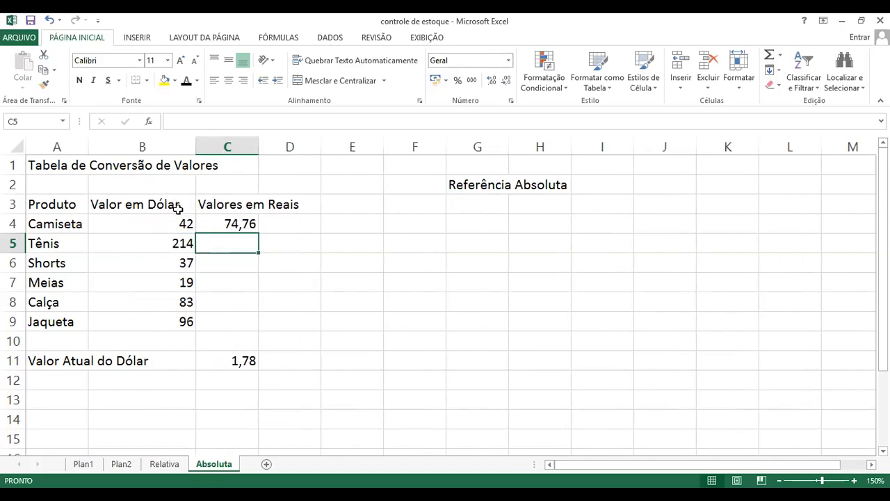
pyautogui.click(182, 250)
pyautogui.click(179, 271)
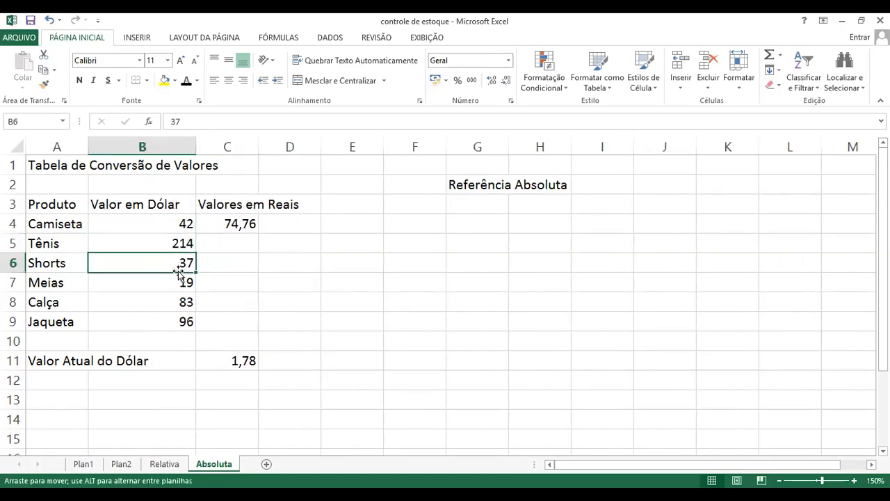
pyautogui.click(181, 239)
pyautogui.click(184, 225)
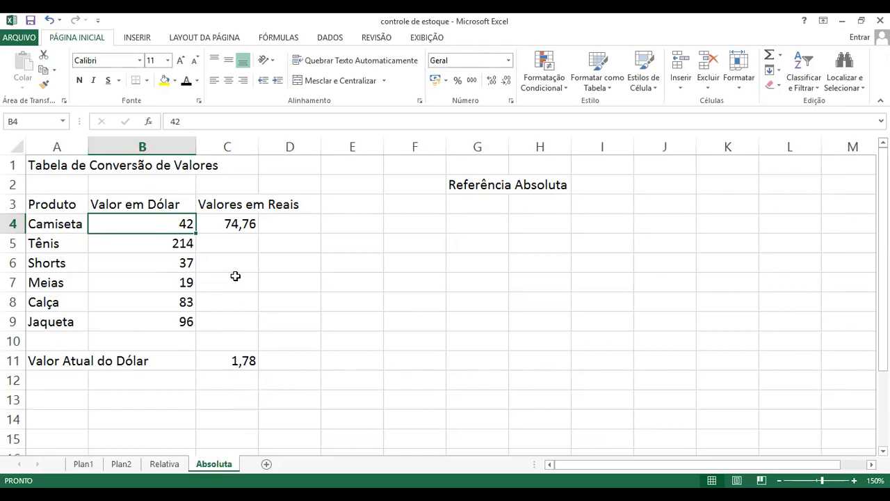
# Set the Valor Atual do Dólar in cell C11 to 5,6
pyautogui.click(240, 360)
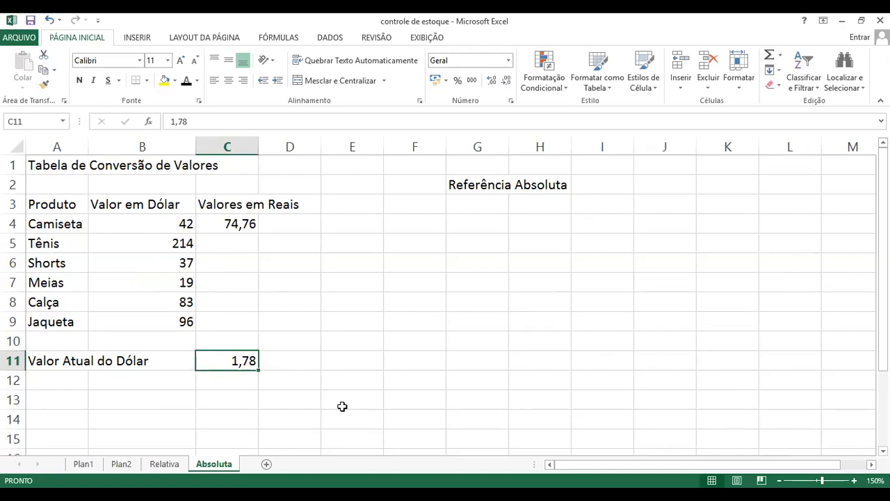
pyautogui.write('5,6')
pyautogui.press('Return')
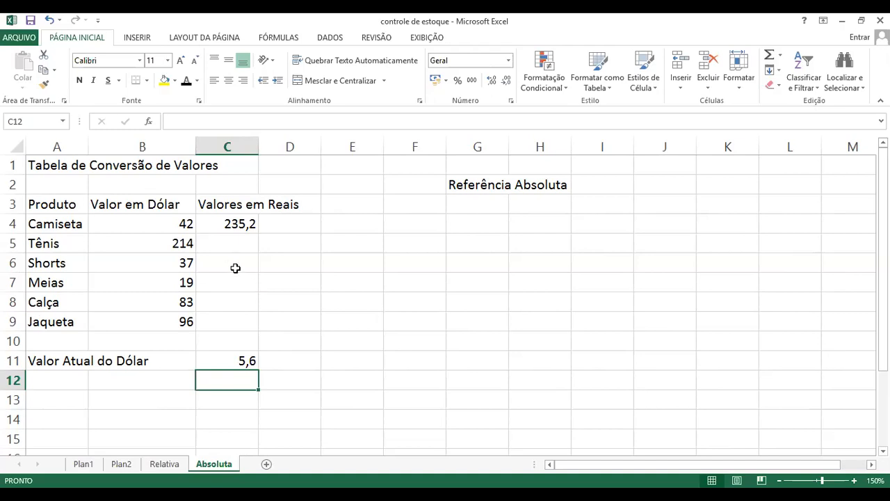
# Restore the Valor Atual do Dólar in cell C11 to 1,78
pyautogui.click(236, 365)
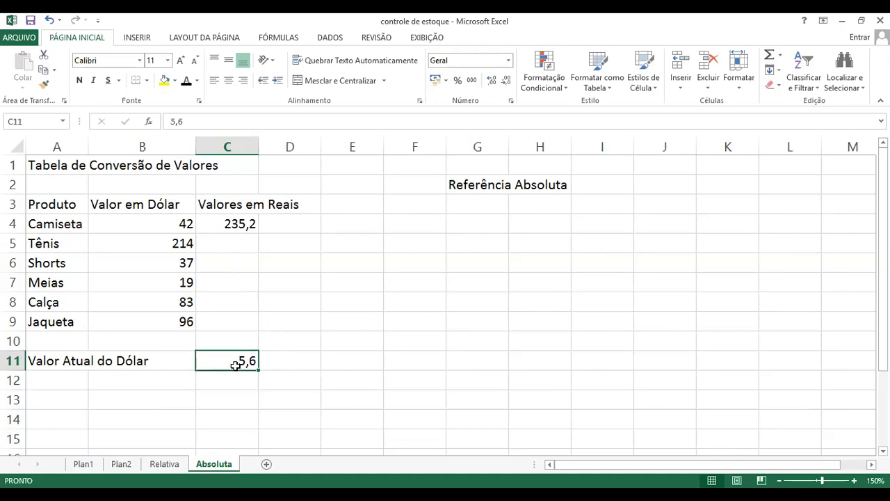
pyautogui.write('1,')
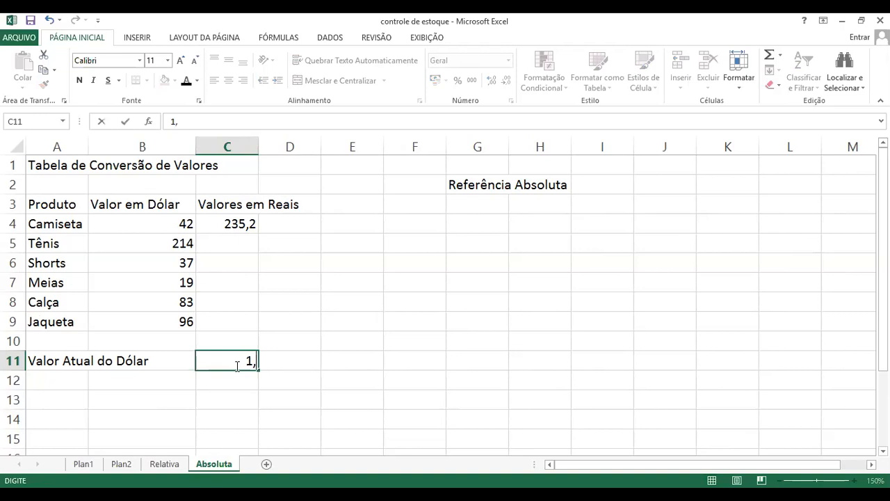
pyautogui.write('78')
pyautogui.press('Return')
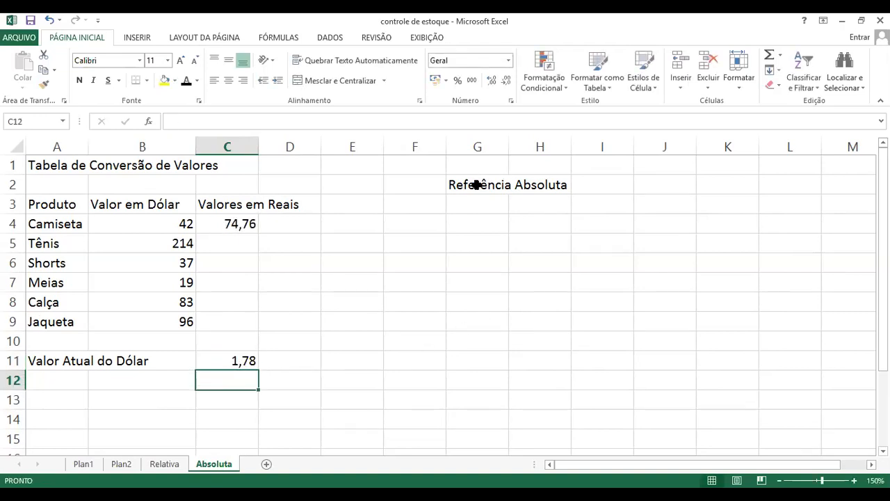
# Try to fill Camiseta's Valores em Reais formula from C4 down to Jaqueta's row in C9 with relative references
pyautogui.click(477, 186)
pyautogui.moveTo(476, 186); pyautogui.dragTo(527, 192)
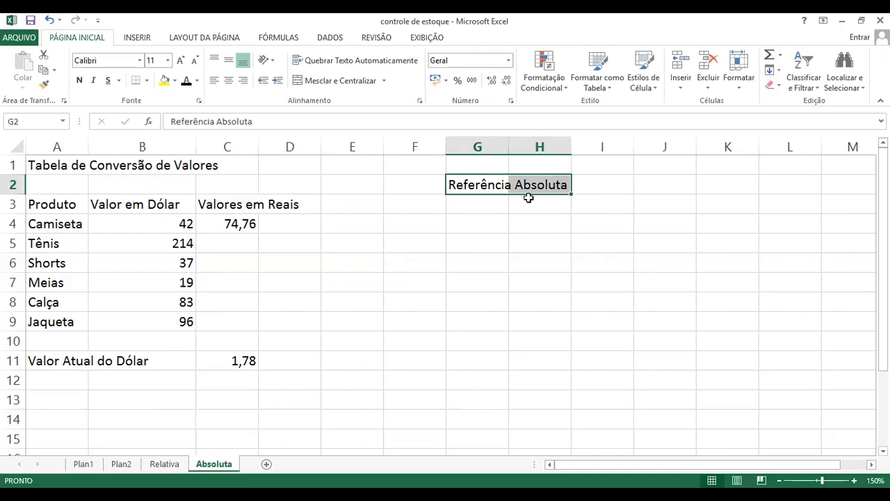
pyautogui.click(495, 238)
pyautogui.click(244, 226)
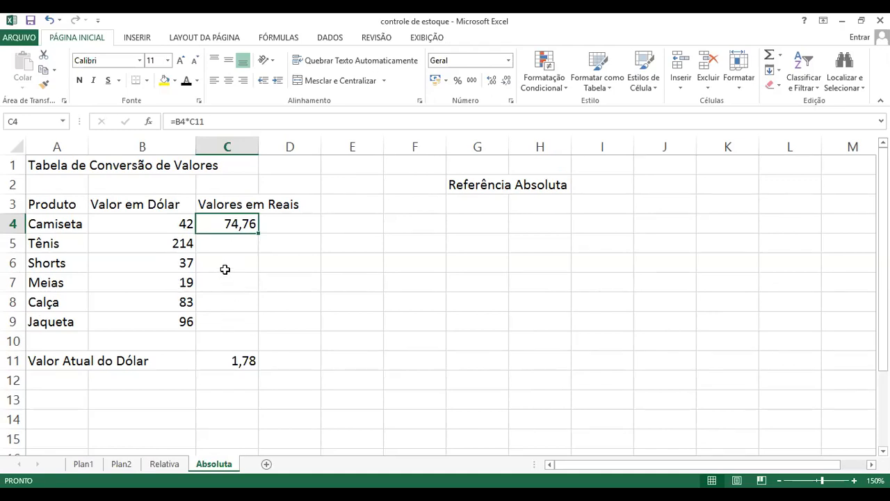
pyautogui.click(184, 243)
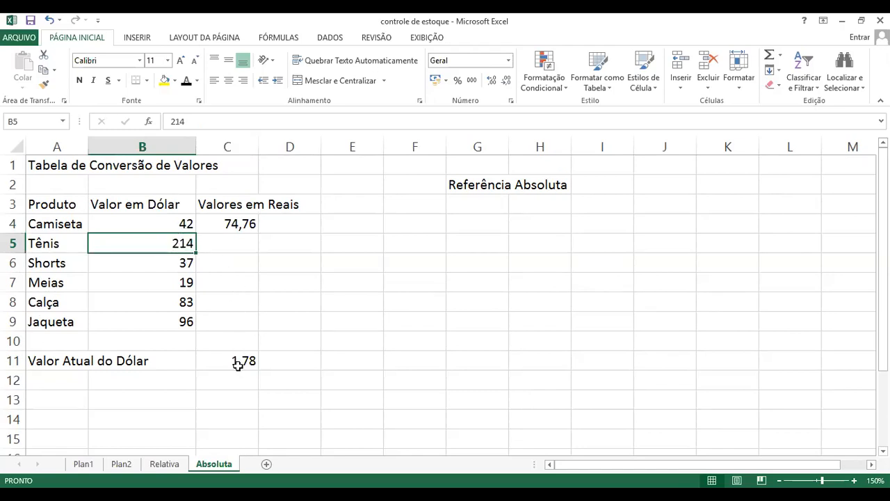
pyautogui.click(240, 223)
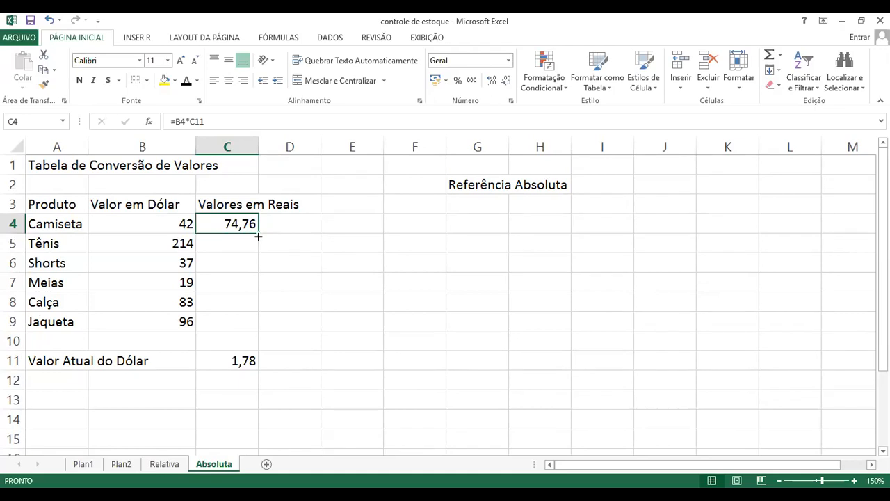
pyautogui.moveTo(258, 235); pyautogui.dragTo(256, 333)
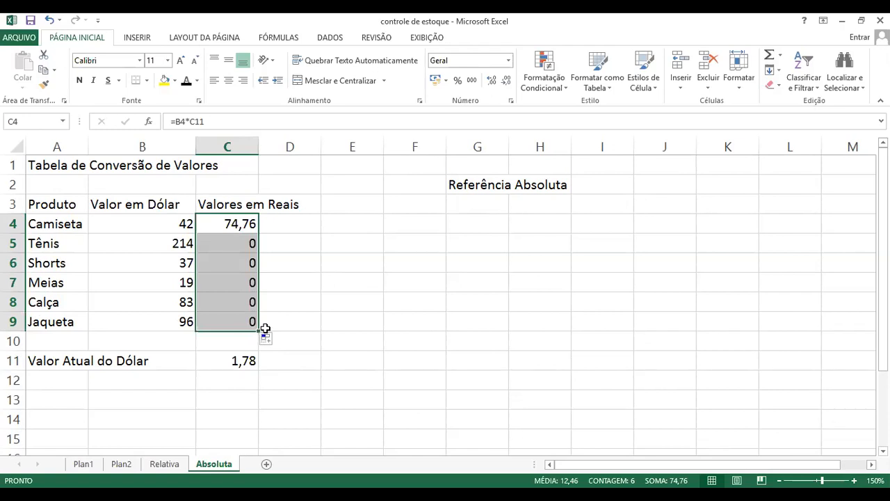
pyautogui.click(455, 318)
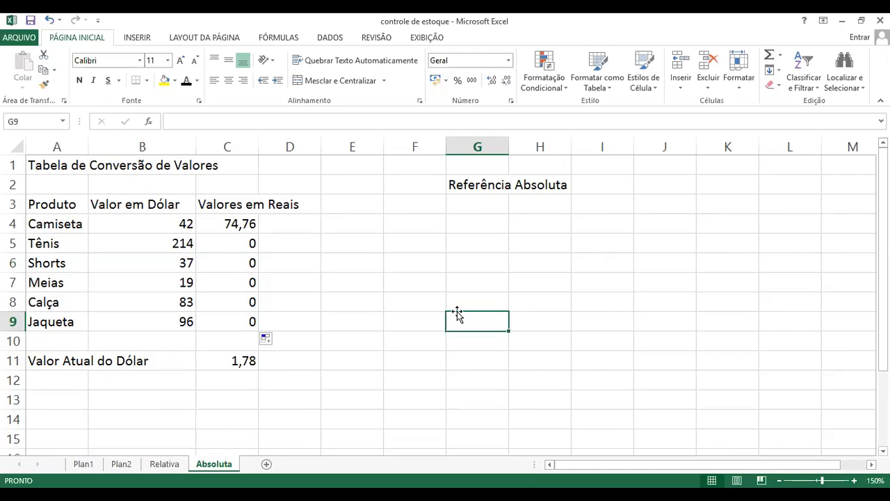
# Examine the row numbers of both cell references in Camiseta's Valores em Reais formula in C4
pyautogui.click(245, 228)
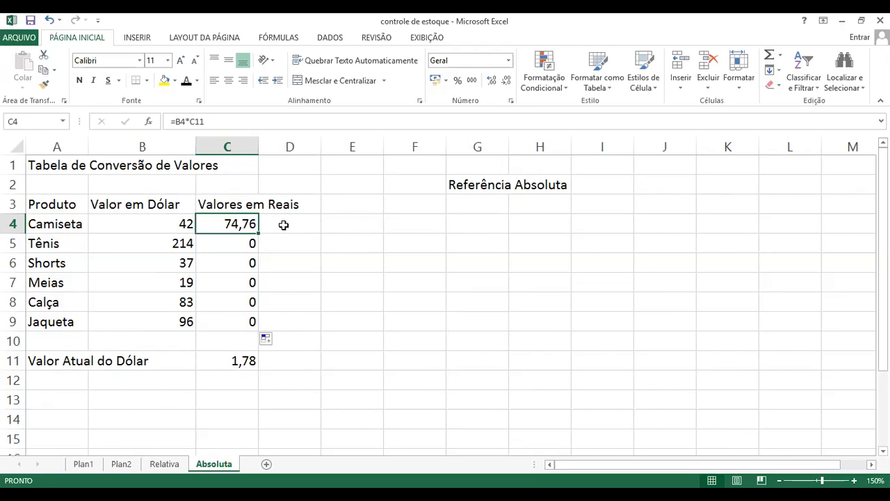
pyautogui.doubleClick(249, 224)
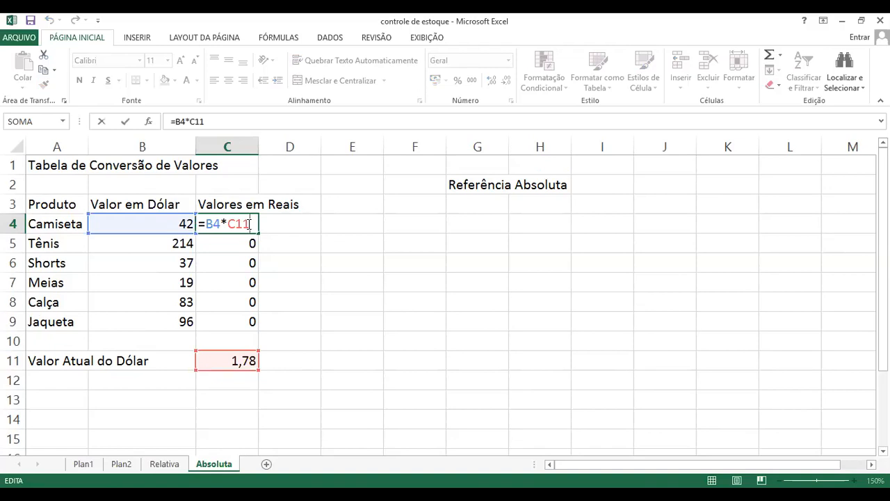
pyautogui.doubleClick(213, 224)
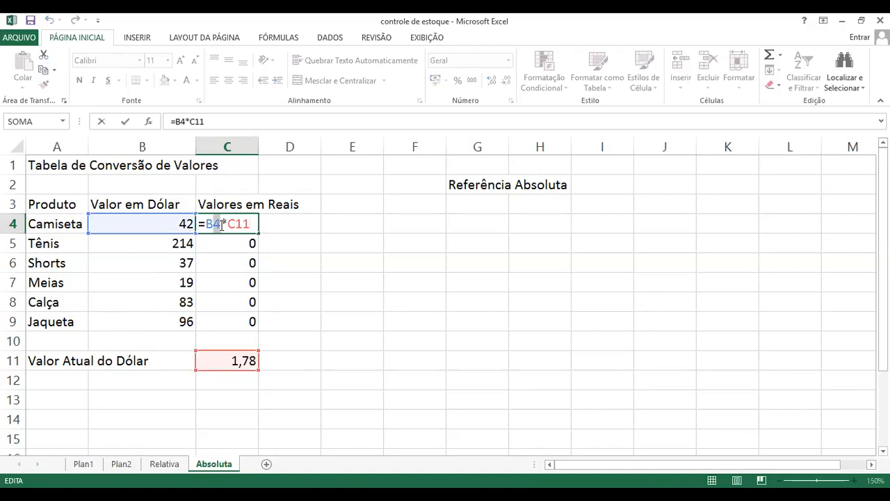
pyautogui.doubleClick(240, 224)
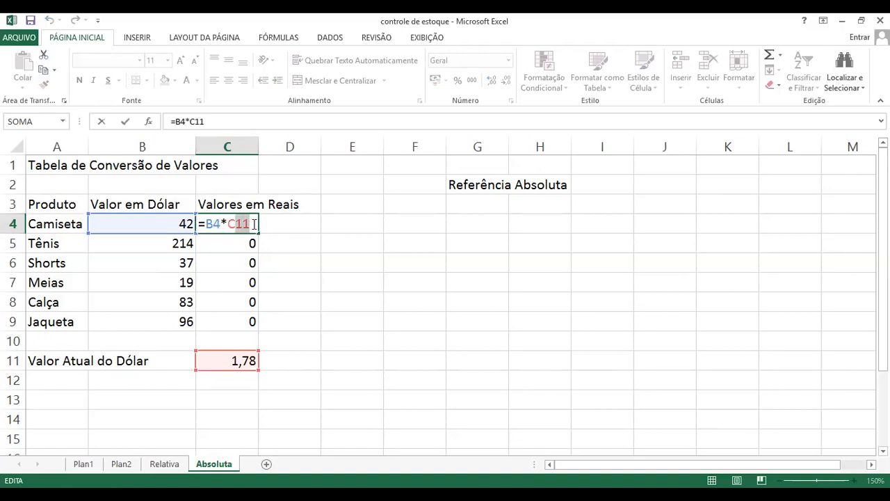
pyautogui.click(211, 224)
pyautogui.doubleClick(215, 224)
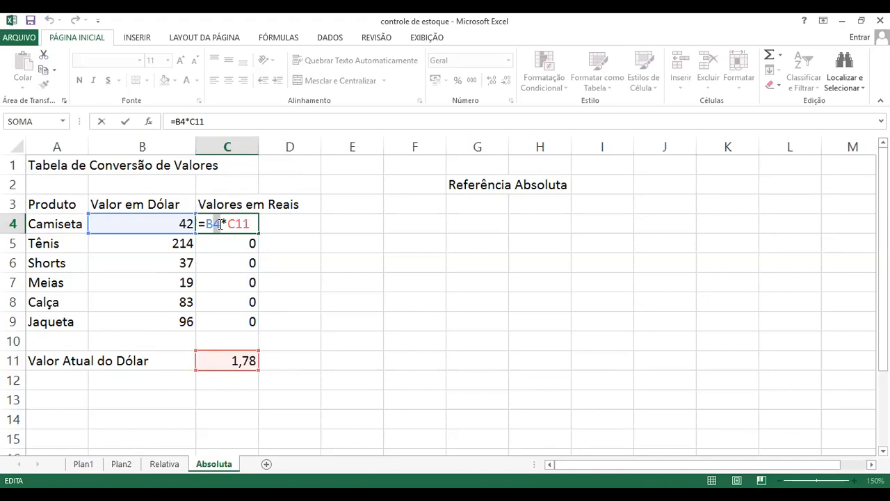
pyautogui.moveTo(235, 223); pyautogui.dragTo(249, 224)
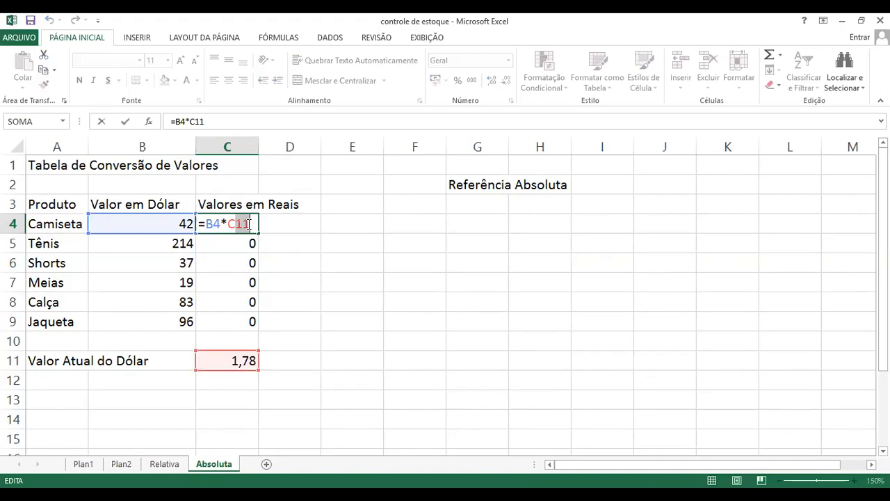
pyautogui.press('Escape')
# Examine how both references shifted in Tênis's copied formula in C5, and leave the formula as it is
pyautogui.click(234, 244)
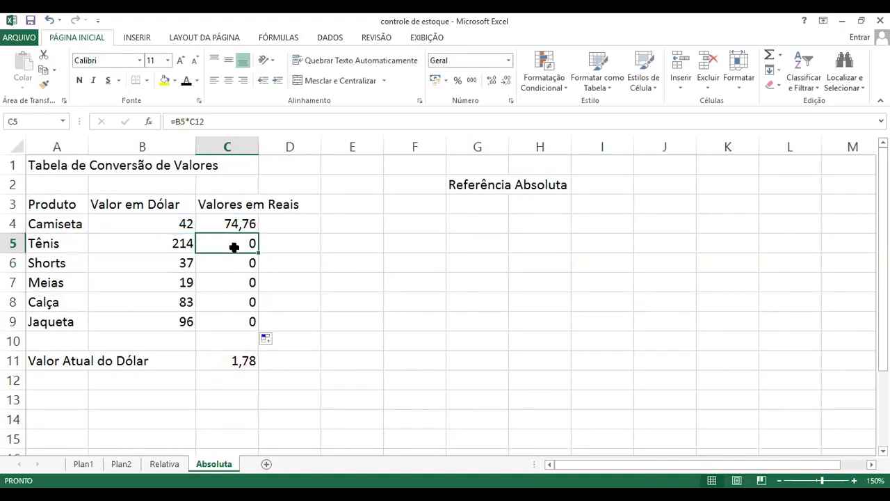
pyautogui.doubleClick(234, 246)
pyautogui.doubleClick(217, 243)
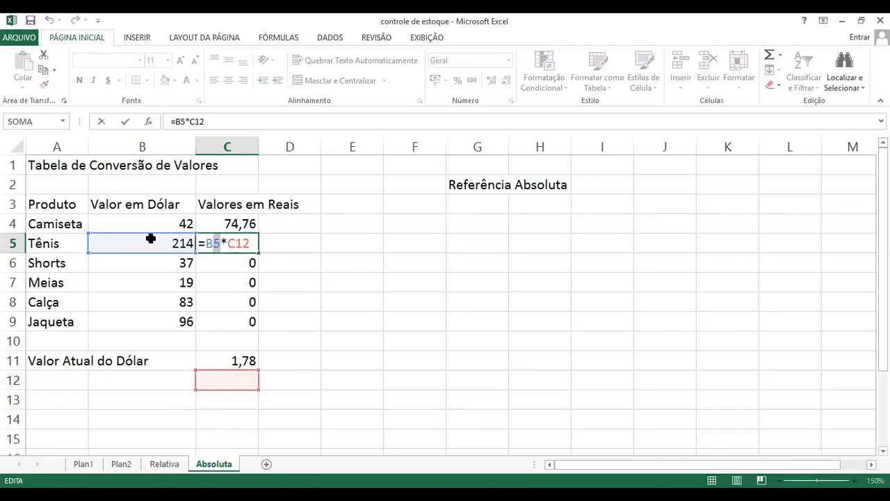
pyautogui.click(221, 243)
pyautogui.moveTo(232, 242); pyautogui.dragTo(251, 242)
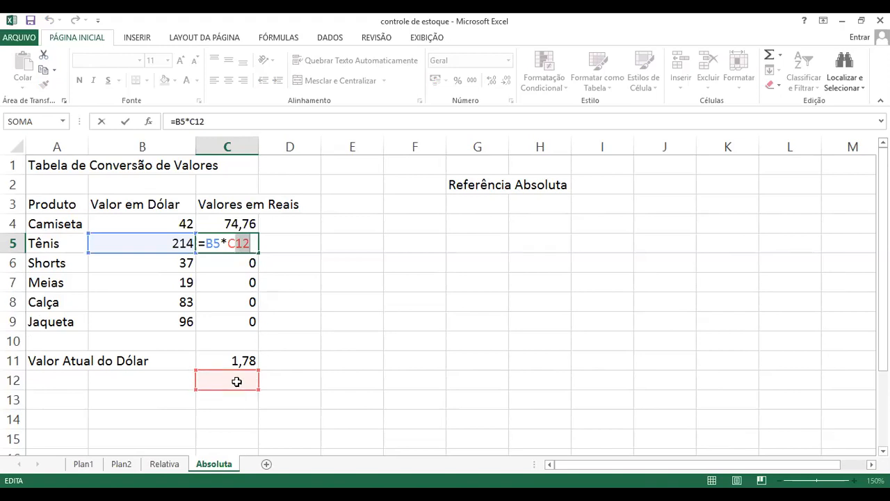
pyautogui.press('Escape')
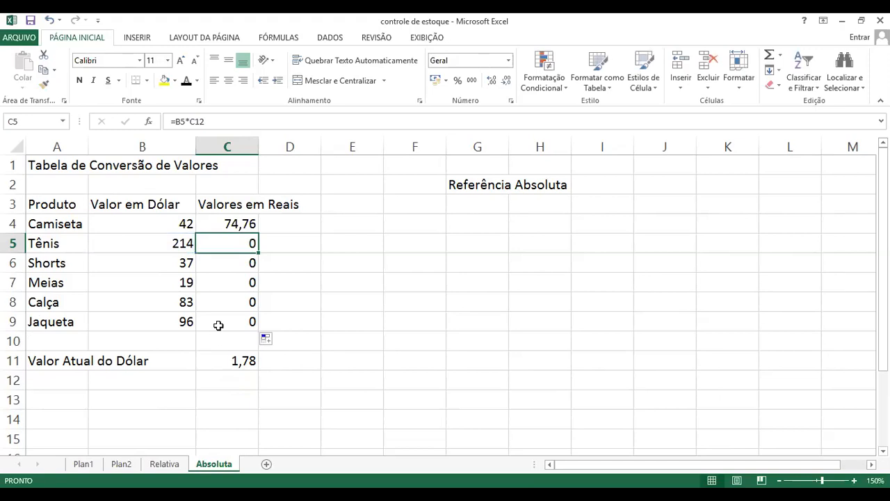
# Examine the shifted dollar value and exchange rate references in Shorts's copied formula in C6
pyautogui.click(241, 267)
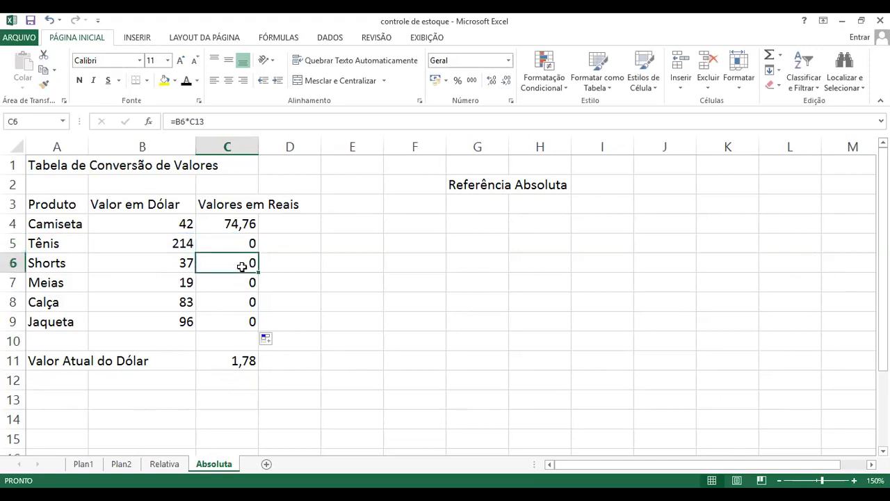
pyautogui.doubleClick(241, 267)
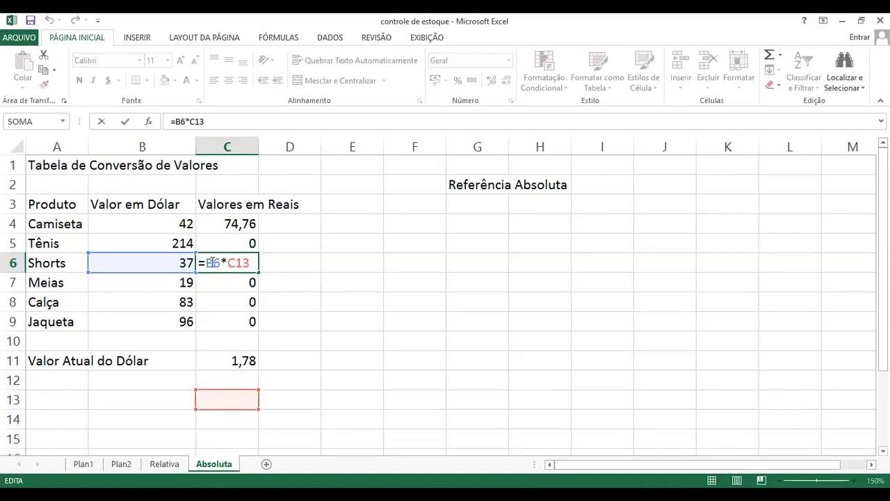
pyautogui.moveTo(238, 261); pyautogui.dragTo(248, 261)
pyautogui.doubleClick(212, 263)
pyautogui.moveTo(229, 262)
pyautogui.mouseDown()
pyautogui.moveTo(256, 262)
pyautogui.moveTo(233, 262)
pyautogui.moveTo(246, 262)
pyautogui.mouseUp()
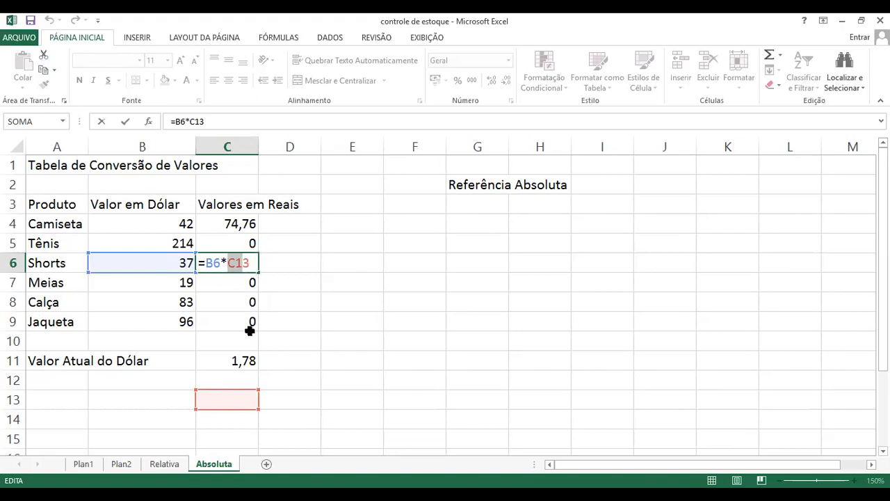
pyautogui.press('Escape')
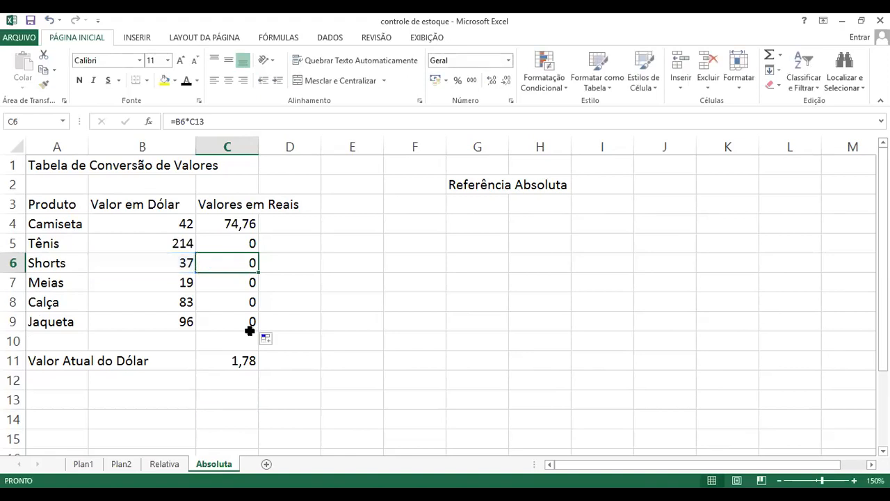
# Make the exchange rate reference absolute in Camiseta's formula in C4, giving =B4*$C$11
pyautogui.click(501, 185)
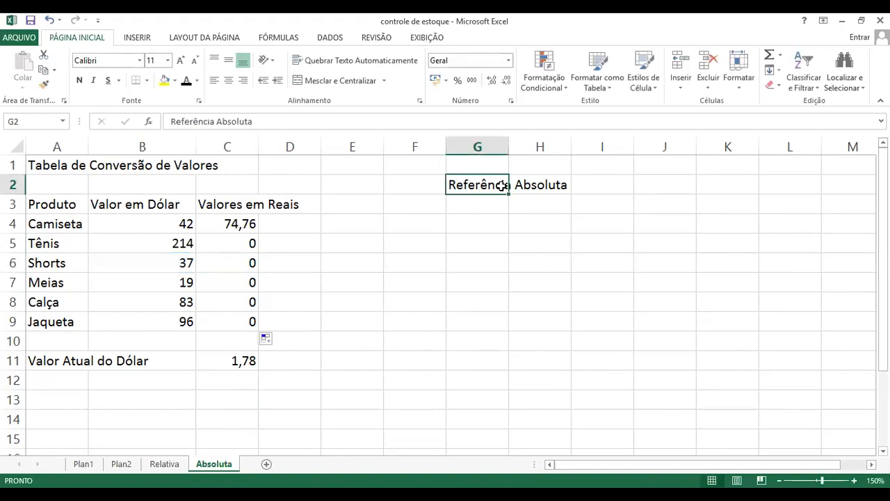
pyautogui.click(245, 224)
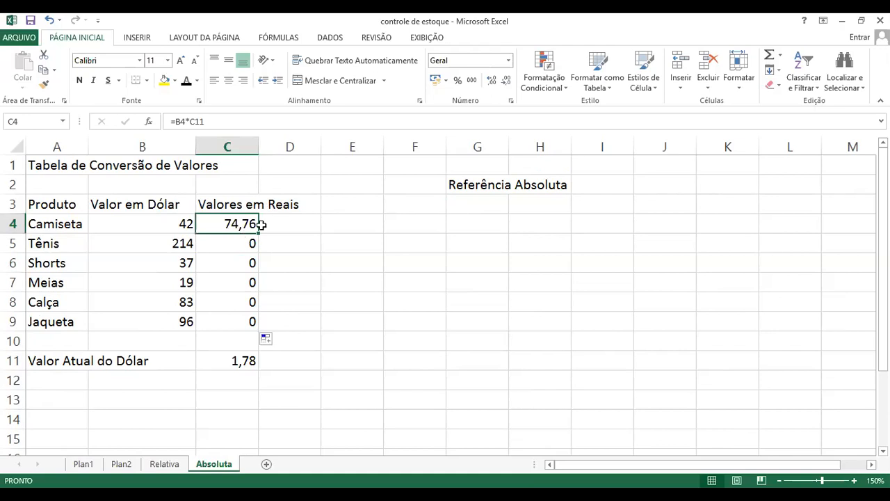
pyautogui.doubleClick(249, 223)
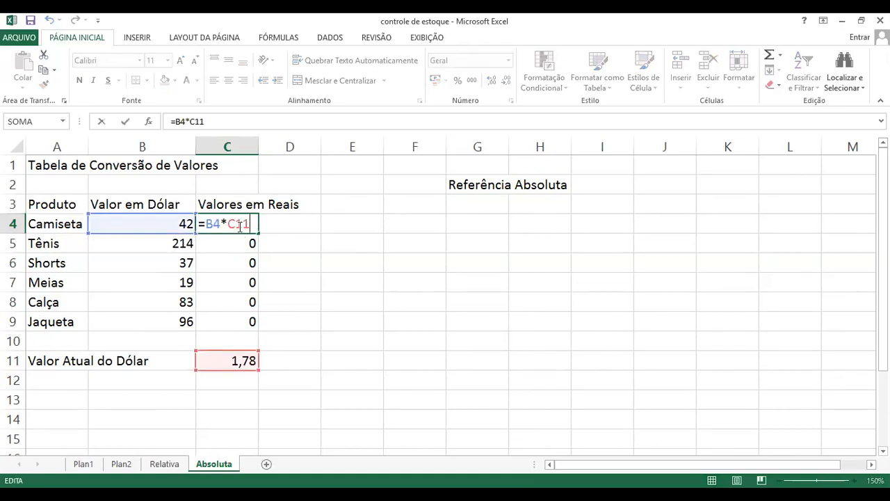
pyautogui.click(228, 223)
pyautogui.press('F4')
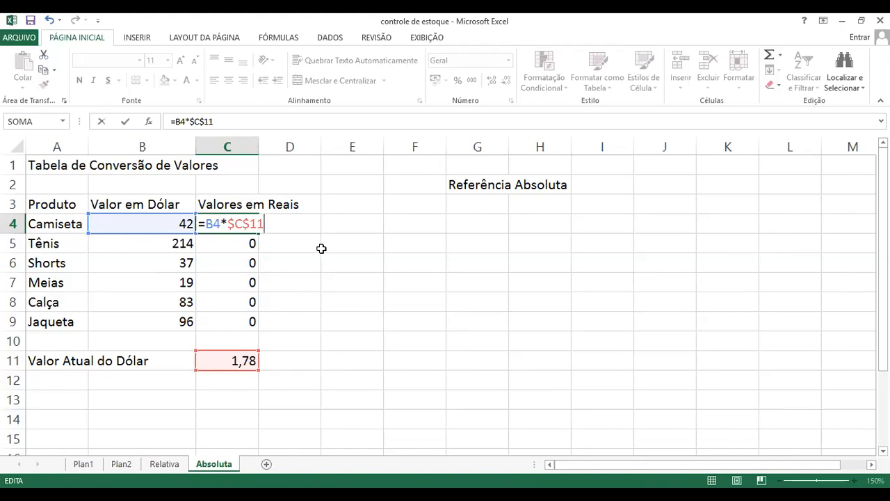
pyautogui.press('Return')
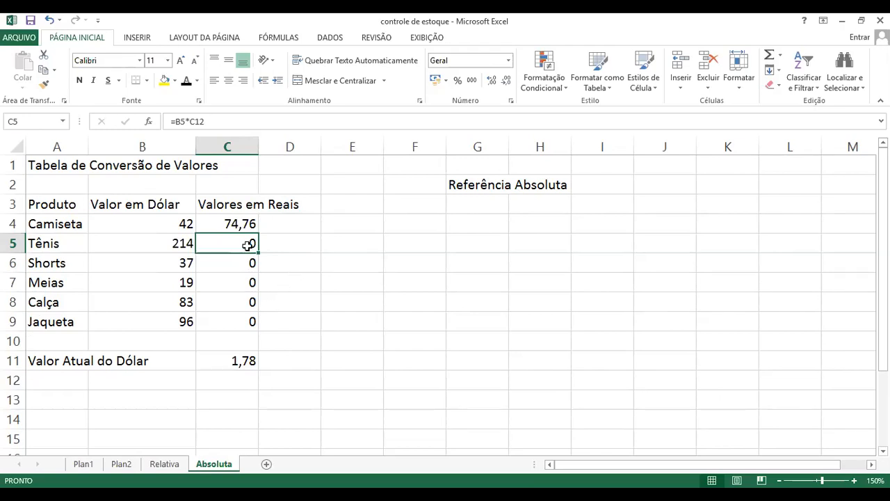
# Clear the copied Valores em Reais formulas for Tênis through Jaqueta in cells C5 to C9
pyautogui.press('Delete')
pyautogui.press('Down')
pyautogui.press('Delete')
pyautogui.press('Down')
pyautogui.press('Delete')
pyautogui.press('Down')
pyautogui.press('Delete')
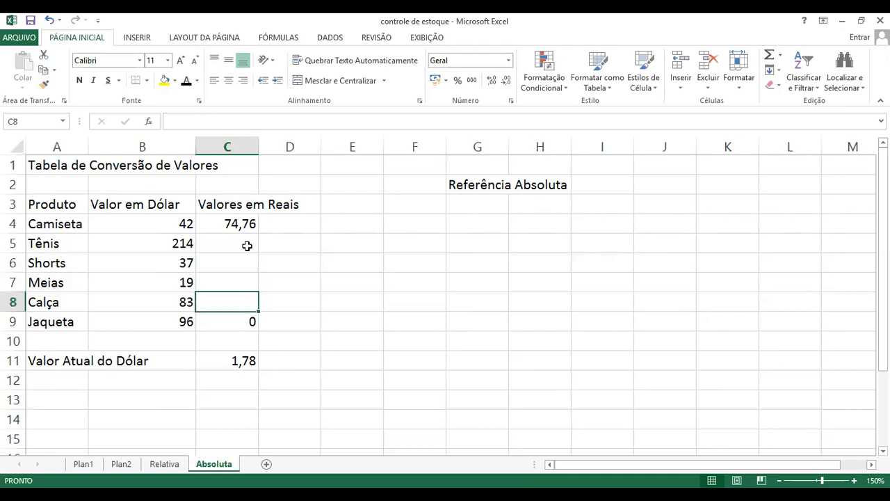
pyautogui.press('Down')
pyautogui.press('Delete')
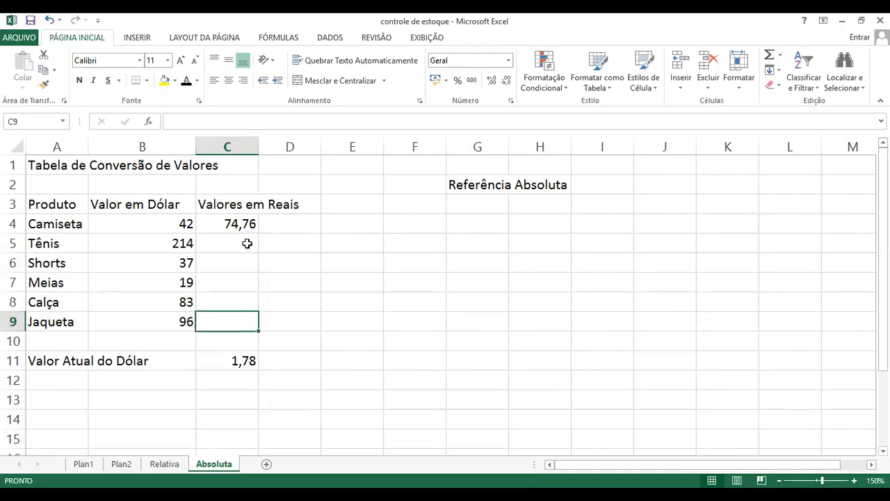
# Examine the absolute reference $C$11 in Camiseta's formula in C4 and leave the formula as it is
pyautogui.click(247, 221)
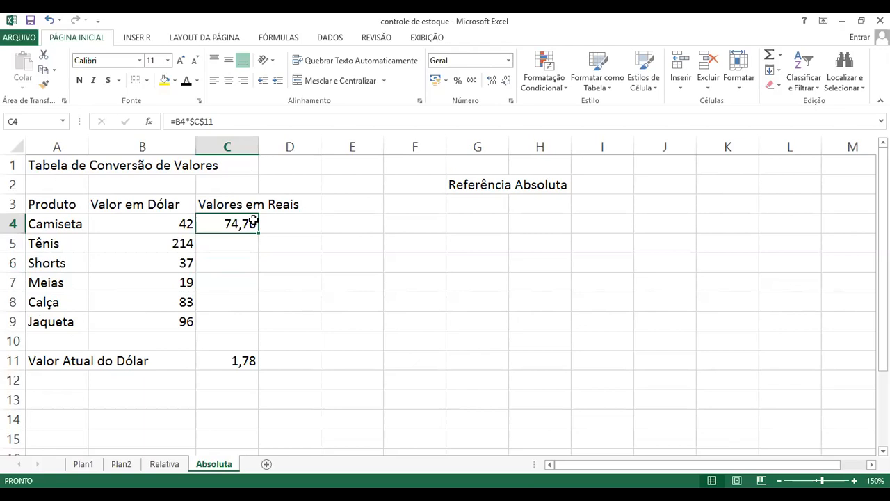
pyautogui.doubleClick(253, 221)
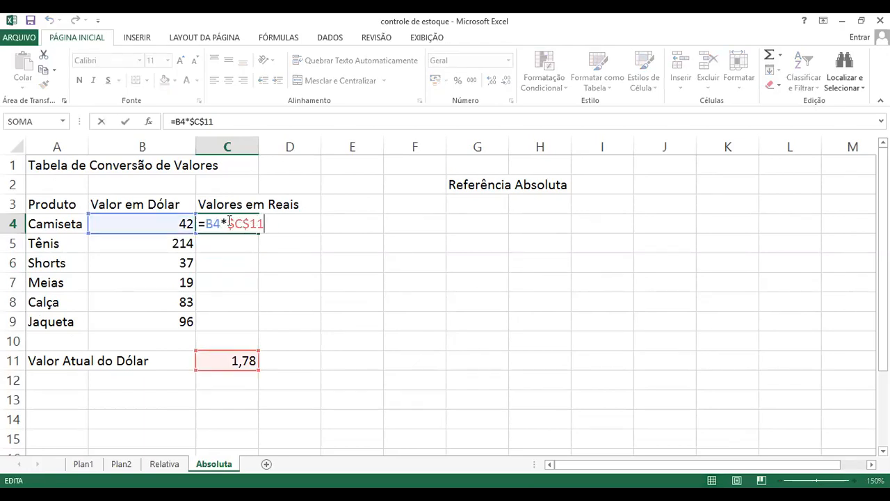
pyautogui.moveTo(227, 221); pyautogui.dragTo(259, 223)
pyautogui.click(264, 222)
pyautogui.click(233, 223)
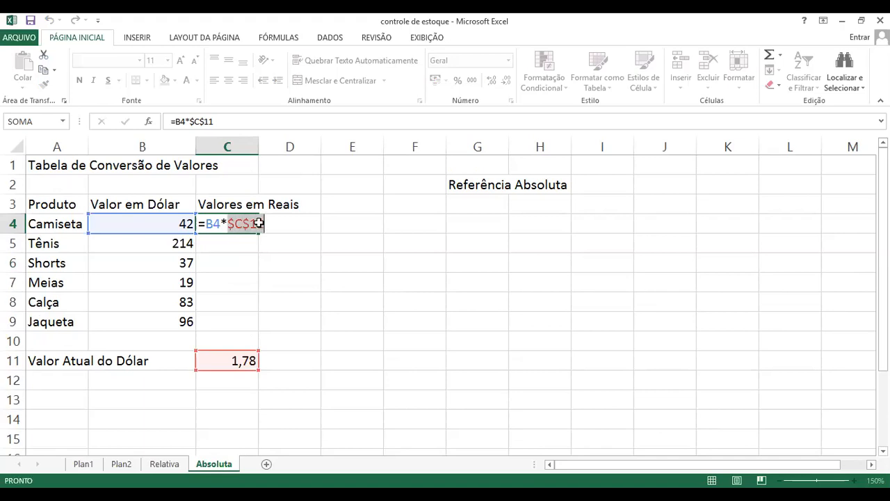
pyautogui.press('Return')
# Fill Camiseta's absolute-reference formula from C4 down to Jaqueta's row in C9, and select Tênis's cell C5 to check its formula
pyautogui.click(262, 223)
pyautogui.click(246, 221)
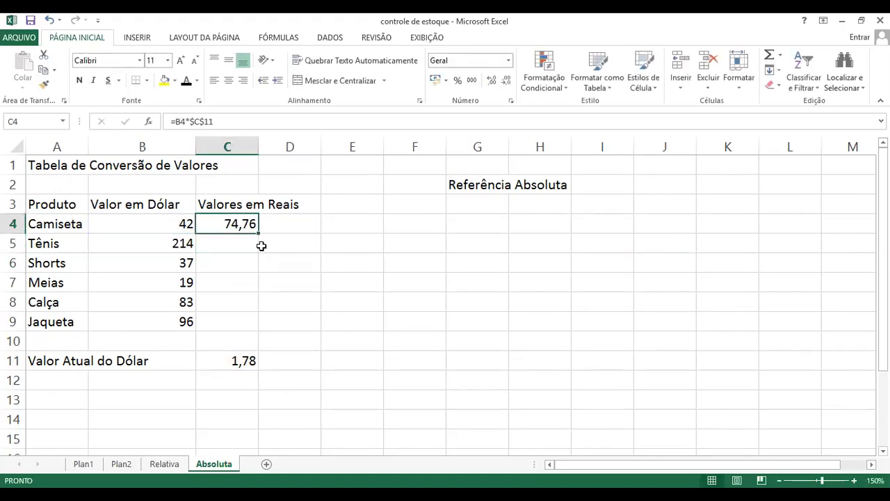
pyautogui.moveTo(258, 235); pyautogui.dragTo(256, 329)
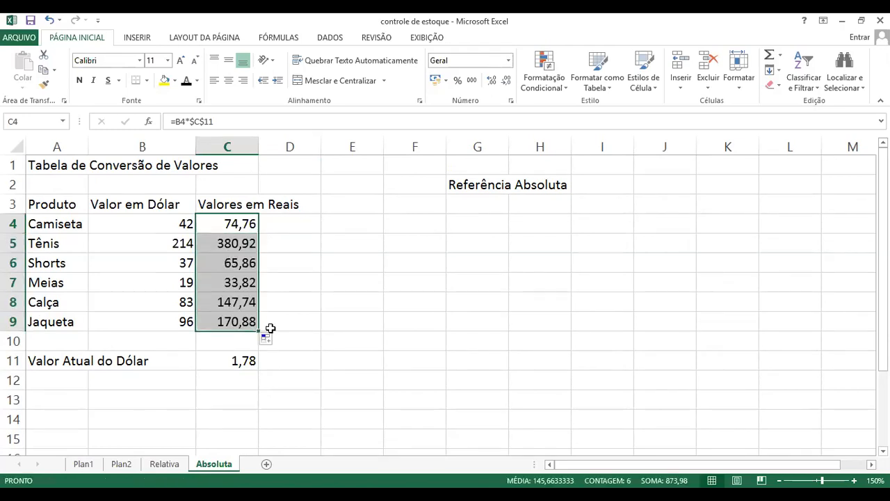
pyautogui.click(298, 264)
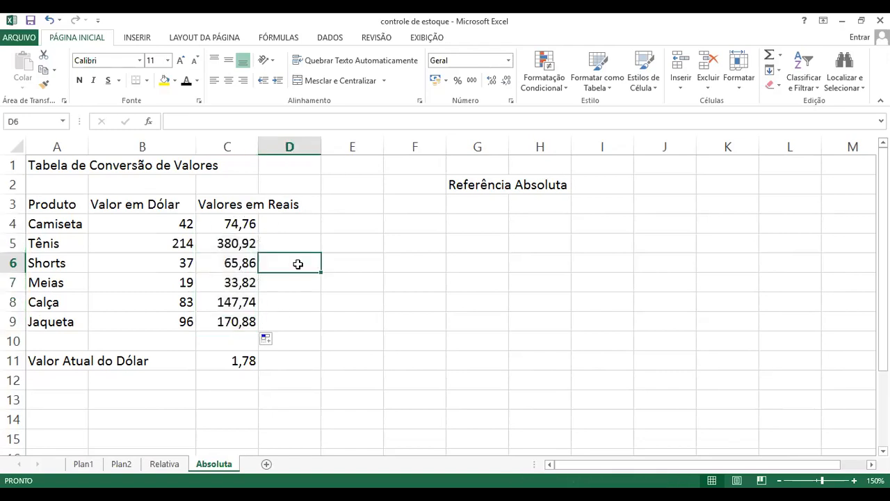
pyautogui.click(247, 247)
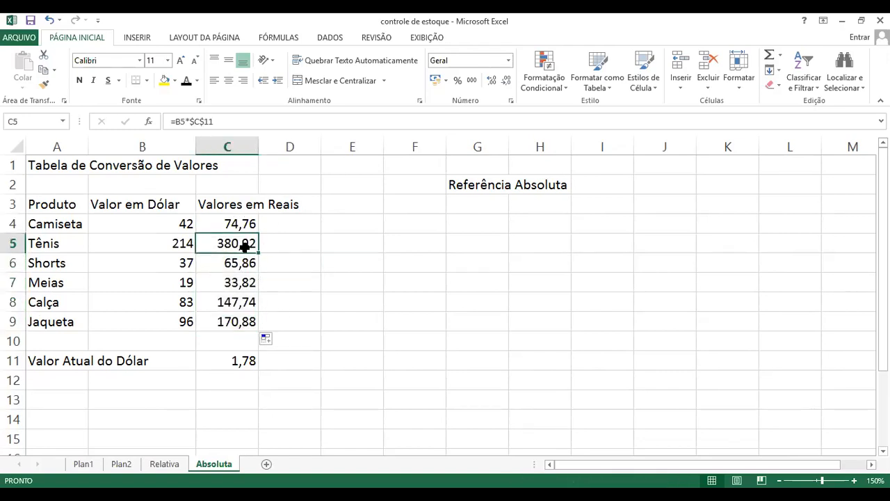
# Examine the absolute reference $C$11 in Tênis's formula in C5 and leave the formula as it is
pyautogui.doubleClick(245, 247)
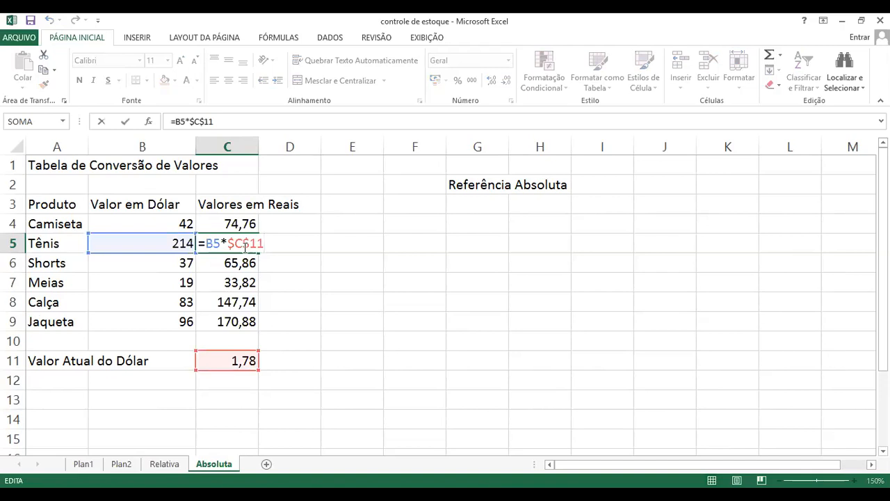
pyautogui.moveTo(206, 242); pyautogui.dragTo(265, 243)
pyautogui.click(231, 243)
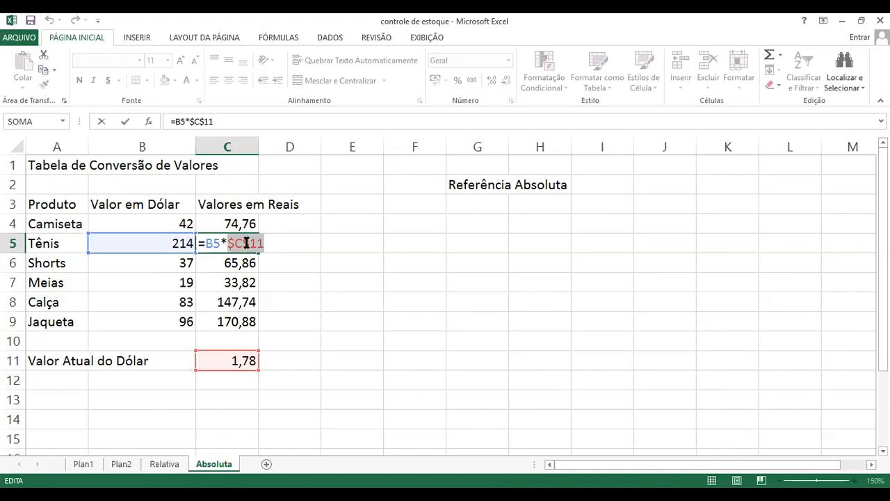
pyautogui.hotkey('ctrl', 'Return')
# Examine the relative and absolute parts of Meias's formula in C7, focusing on the fixed reference $C$11
pyautogui.click(235, 284)
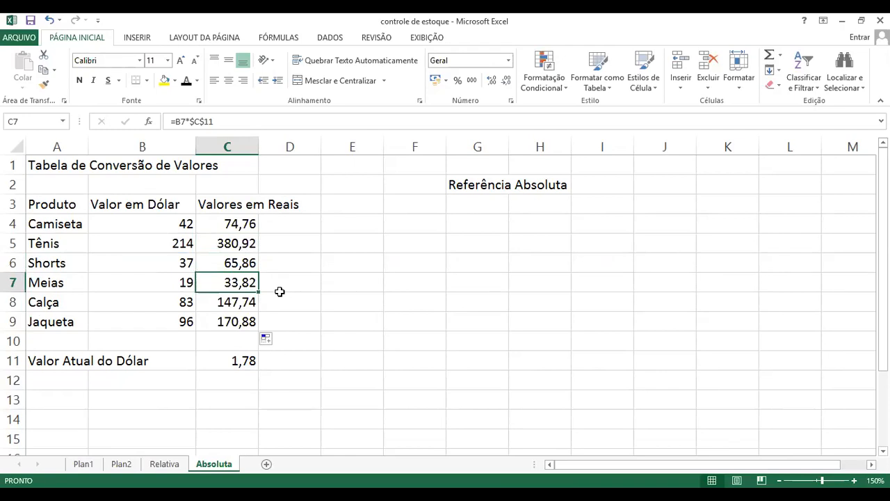
pyautogui.press('F2')
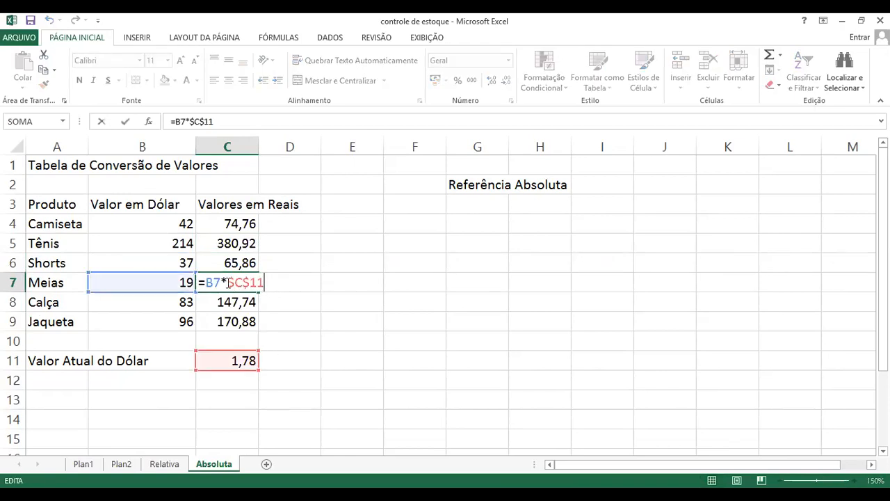
pyautogui.moveTo(229, 283); pyautogui.dragTo(264, 282)
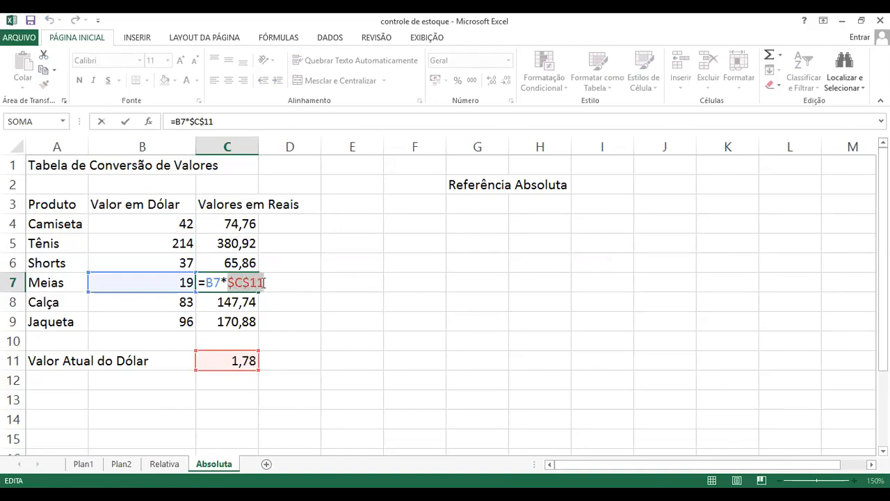
pyautogui.click(229, 282)
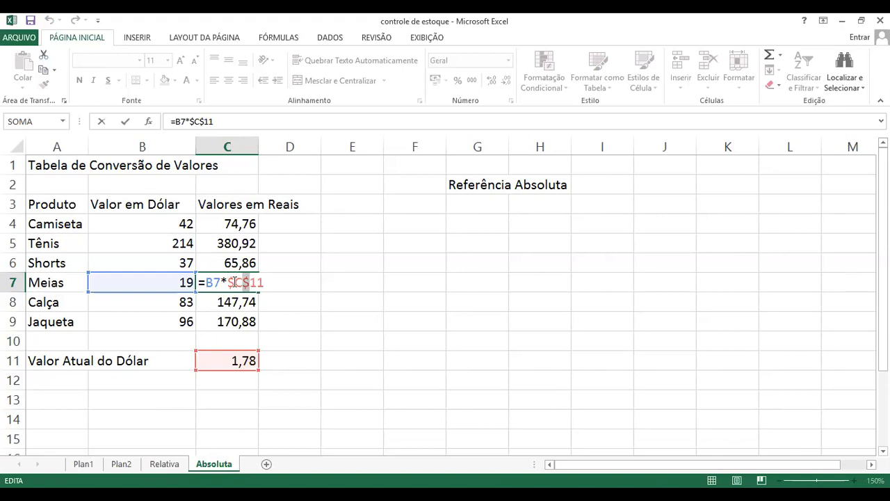
pyautogui.moveTo(228, 282); pyautogui.dragTo(253, 281)
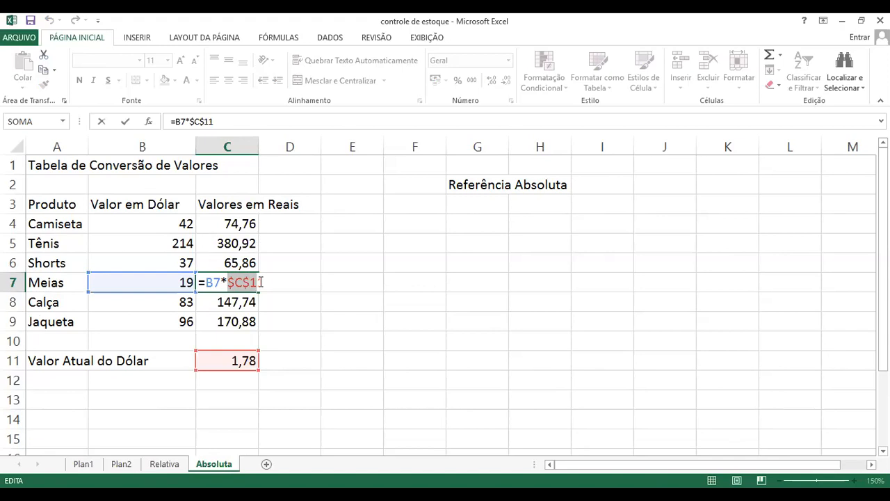
pyautogui.moveTo(247, 282); pyautogui.dragTo(265, 282)
pyautogui.hotkey('ctrl', 'Return')
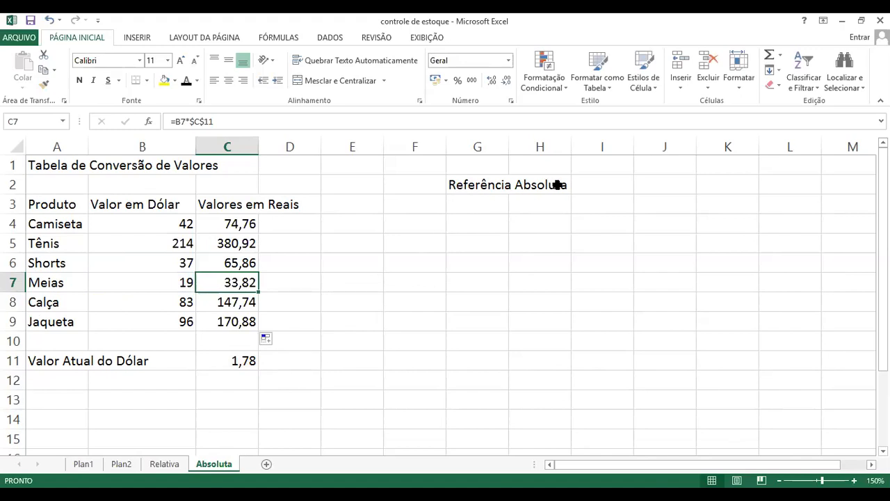
# Examine the $C$11 reference in Camiseta's formula in C4 and leave the cell without keeping any edit
pyautogui.click(246, 221)
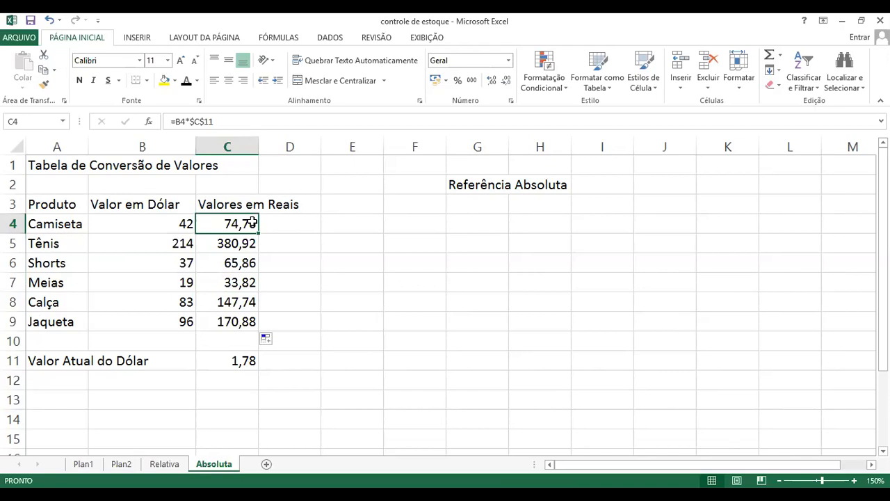
pyautogui.doubleClick(251, 223)
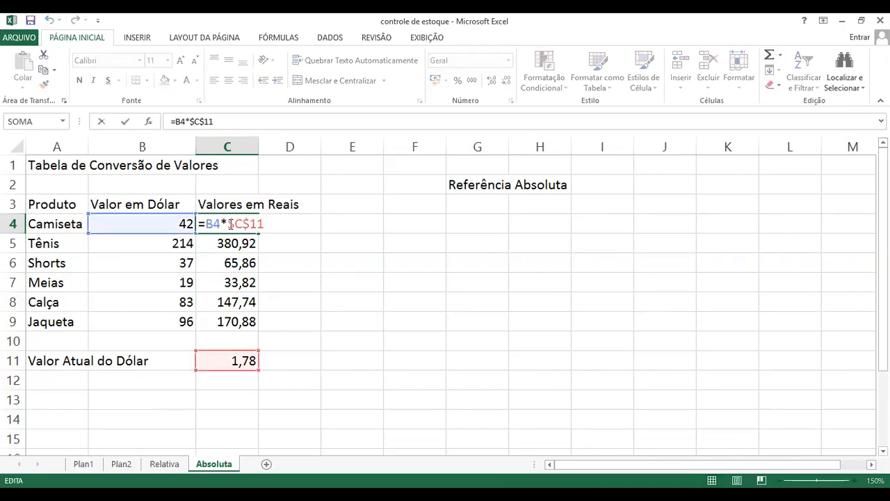
pyautogui.moveTo(229, 223); pyautogui.dragTo(265, 223)
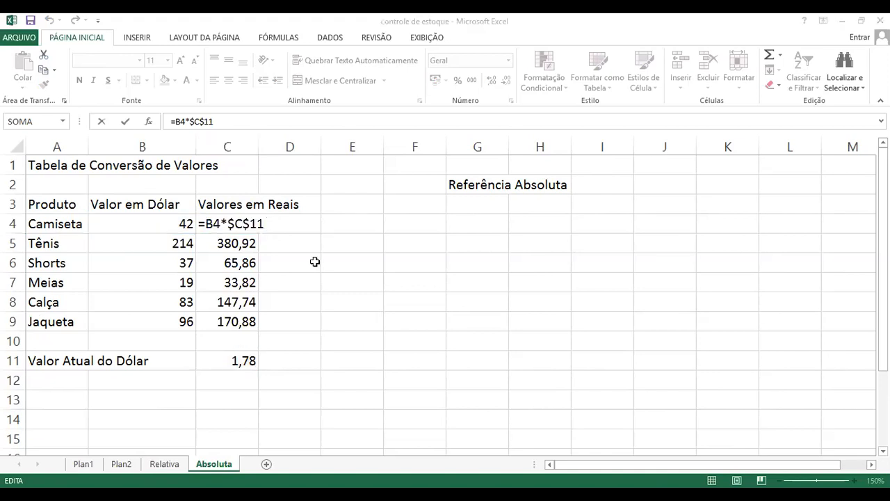
pyautogui.click(234, 265)
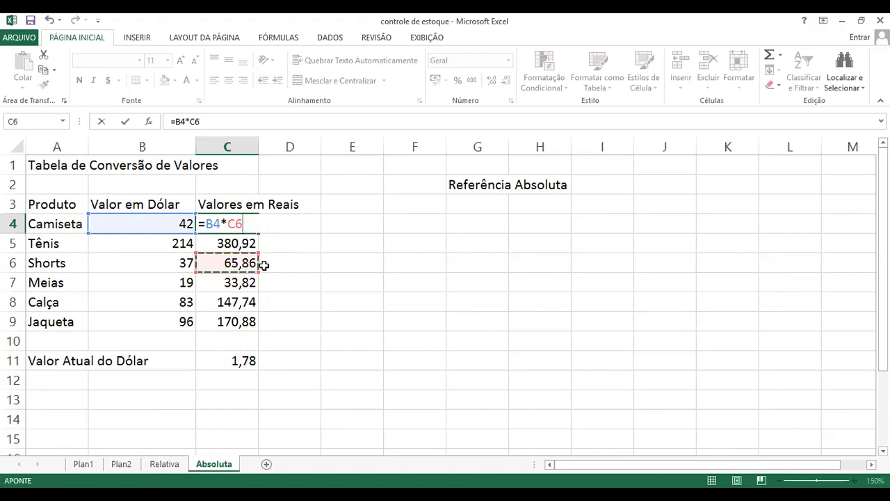
pyautogui.press('Escape')
# Clear the Valores em Reais formulas below Camiseta in cells C5 to C10
pyautogui.moveTo(229, 335); pyautogui.dragTo(232, 241)
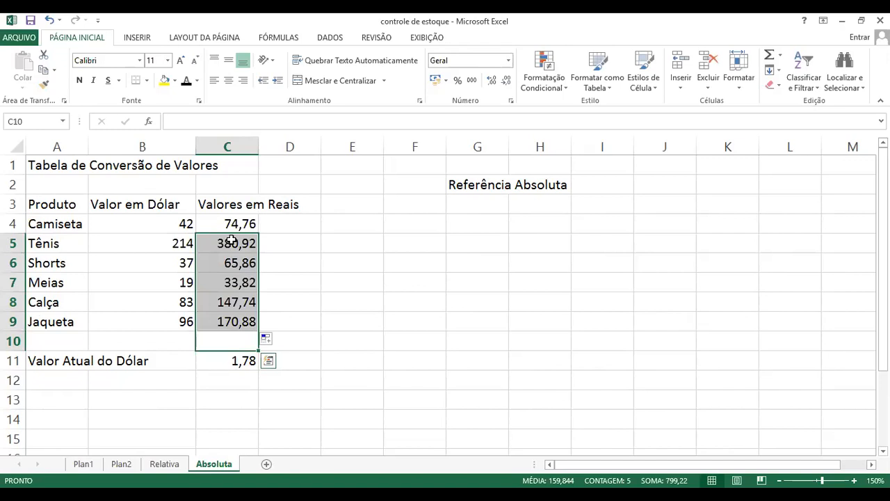
pyautogui.press('Delete')
# Cycle the reference types of the exchange rate in Camiseta's formula in C4, ending on the relative form =B4*C11
pyautogui.click(238, 223)
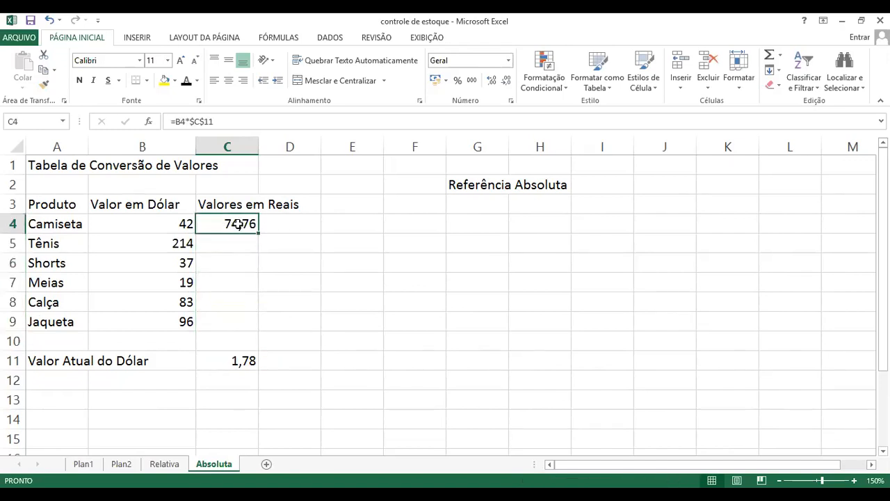
pyautogui.press('F2')
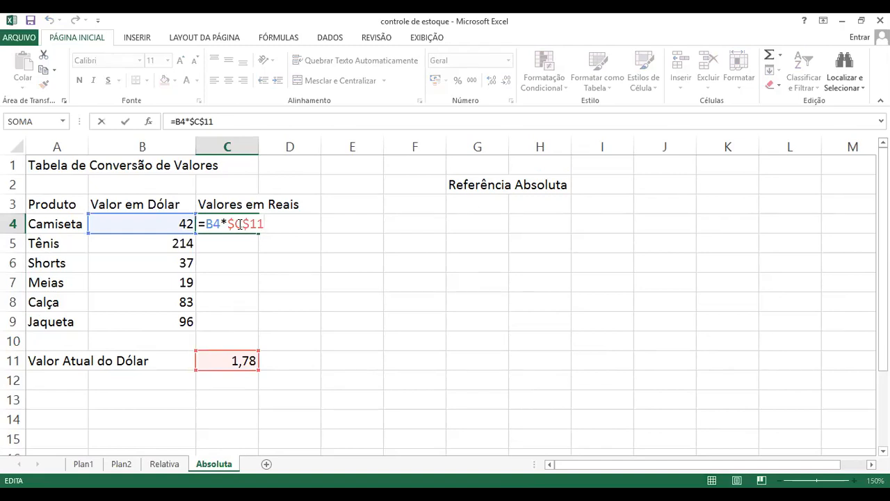
pyautogui.click(240, 223)
pyautogui.press('Delete')
pyautogui.press('F4')
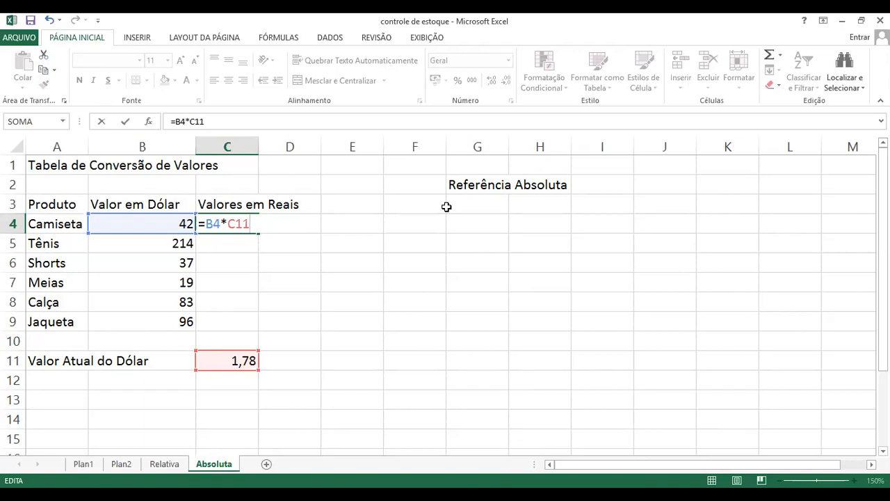
pyautogui.press('F4')
pyautogui.press('F4')
pyautogui.press('F4')
pyautogui.press('F4')
# Cycle C4's exchange rate reference through its absolute, mixed and relative forms, including C$11, and enter the formula as =B4*$C$11
pyautogui.moveTo(228, 223); pyautogui.dragTo(261, 224)
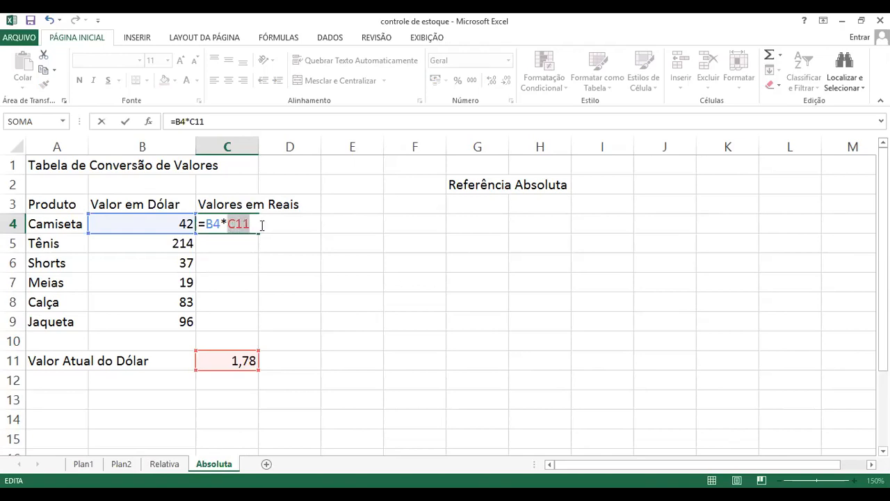
pyautogui.click(260, 226)
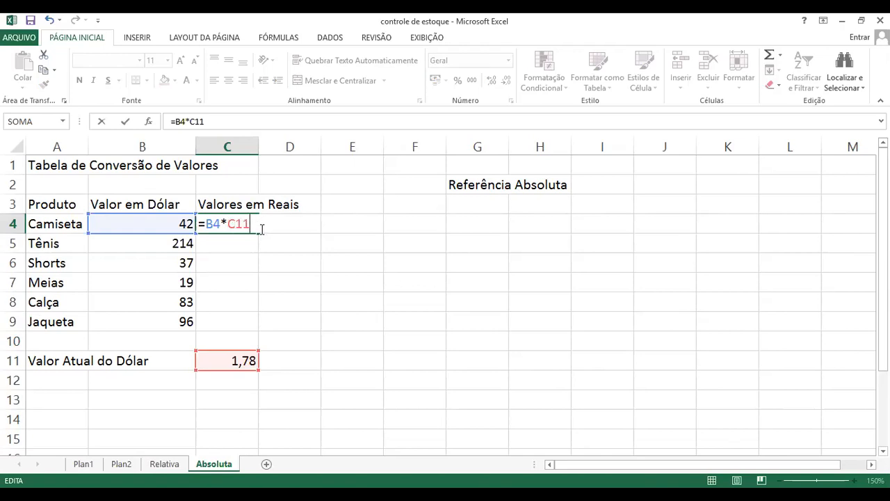
pyautogui.press('F4')
pyautogui.moveTo(227, 224); pyautogui.dragTo(267, 225)
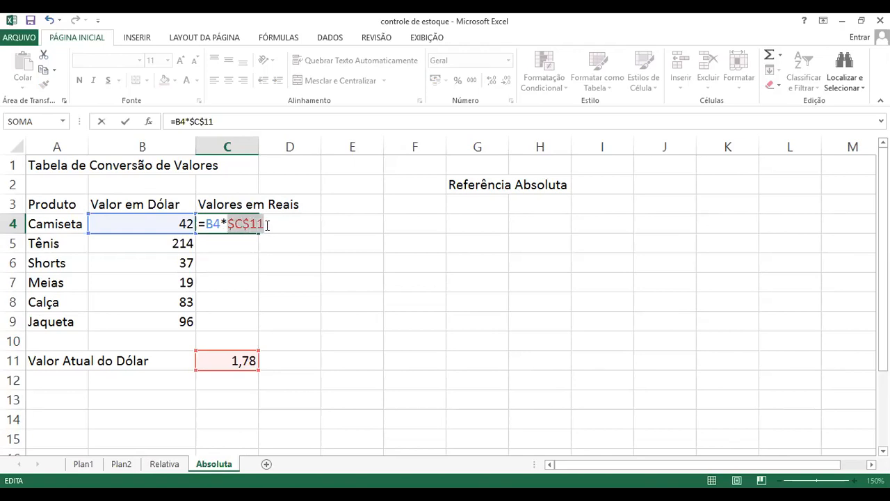
pyautogui.click(264, 226)
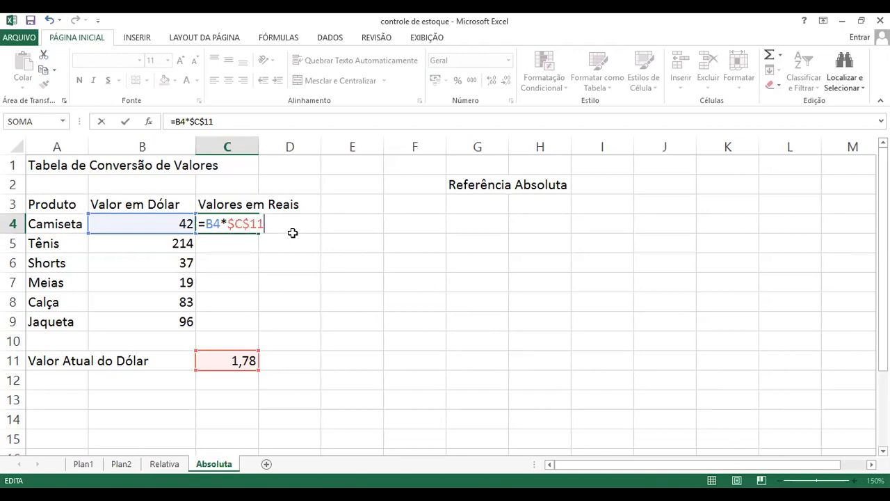
pyautogui.press('F4')
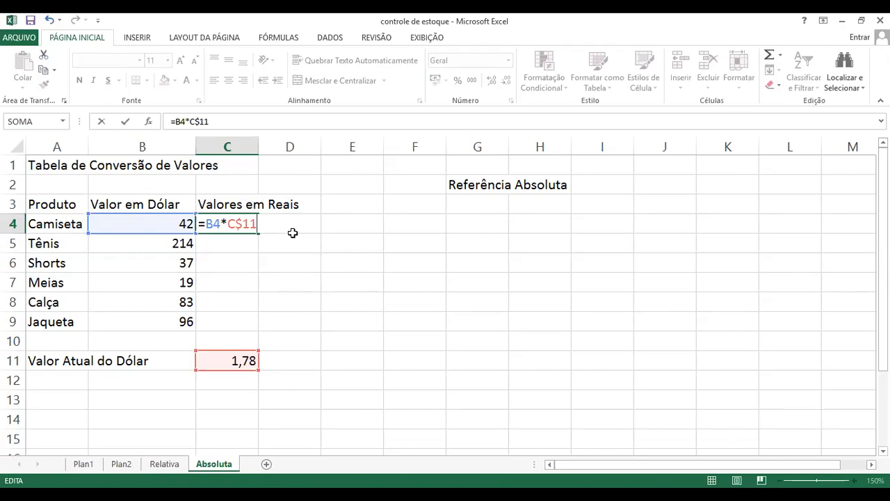
pyautogui.press('F4')
pyautogui.press('F4')
pyautogui.press('F4')
pyautogui.press('Return')
# Fill Camiseta's absolute-reference formula from C4 down to Jaqueta's row in C9
pyautogui.click(255, 227)
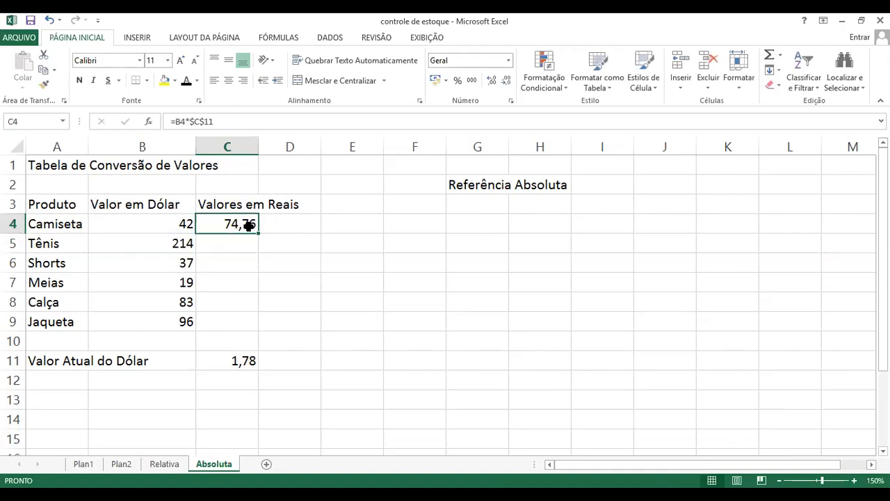
pyautogui.moveTo(257, 235); pyautogui.dragTo(261, 328)
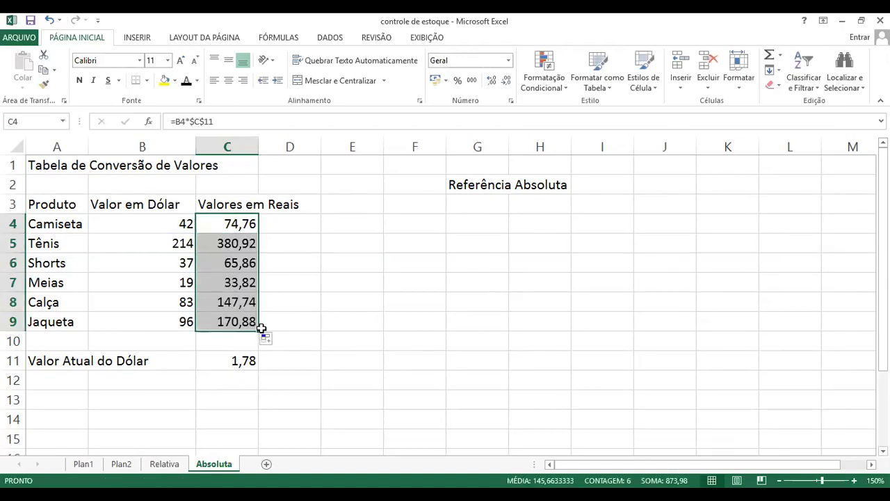
pyautogui.click(309, 302)
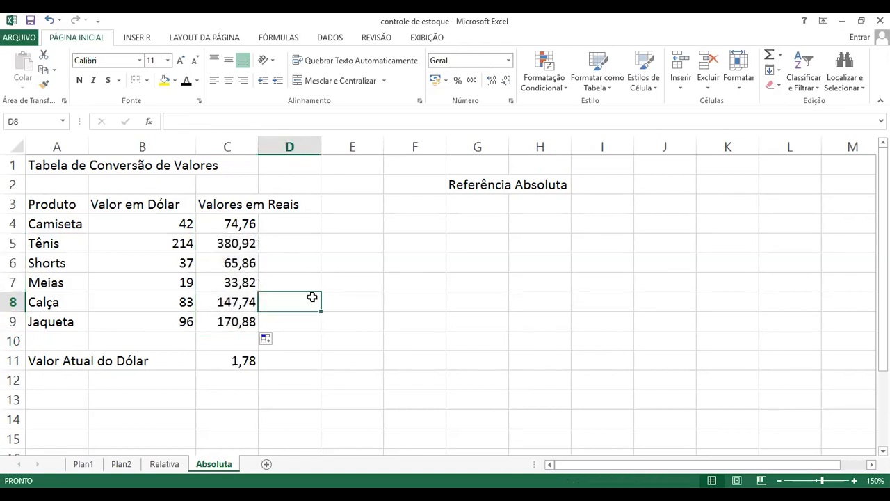
# Compare the Tabela de Compras on the Relativa sheet with the conversion table on the Absoluta sheet, finishing on Relativa
pyautogui.click(164, 464)
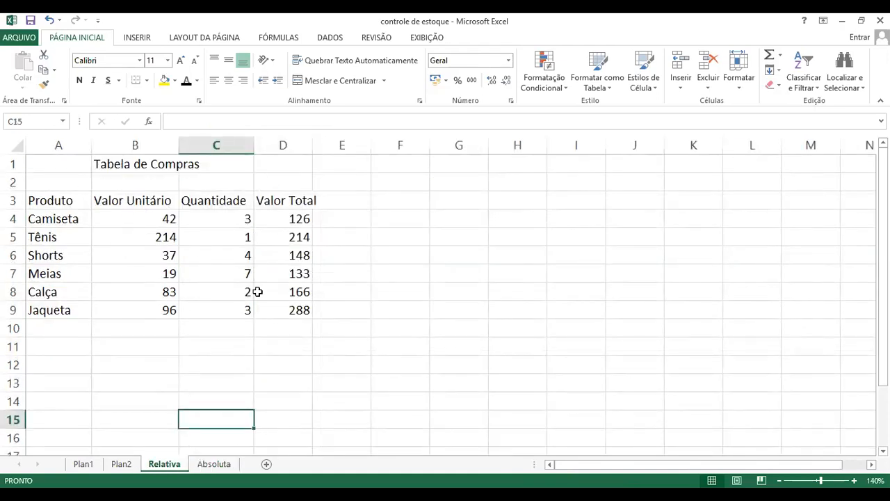
pyautogui.click(220, 463)
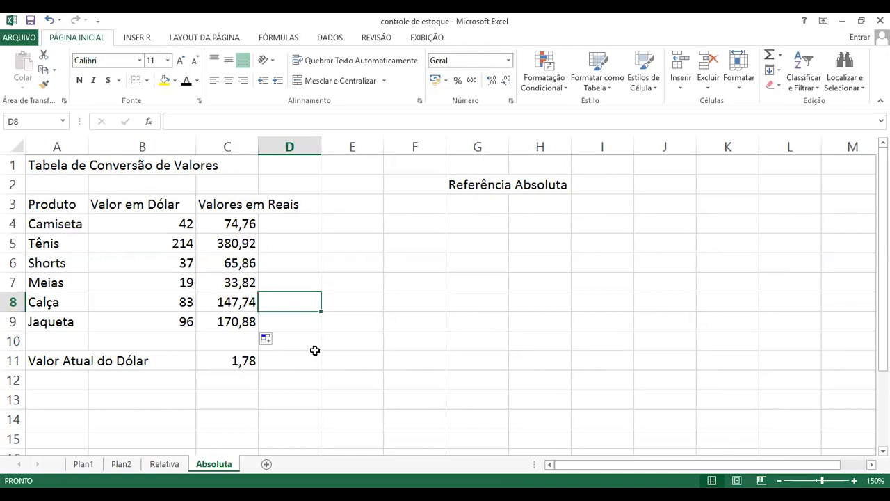
pyautogui.click(172, 465)
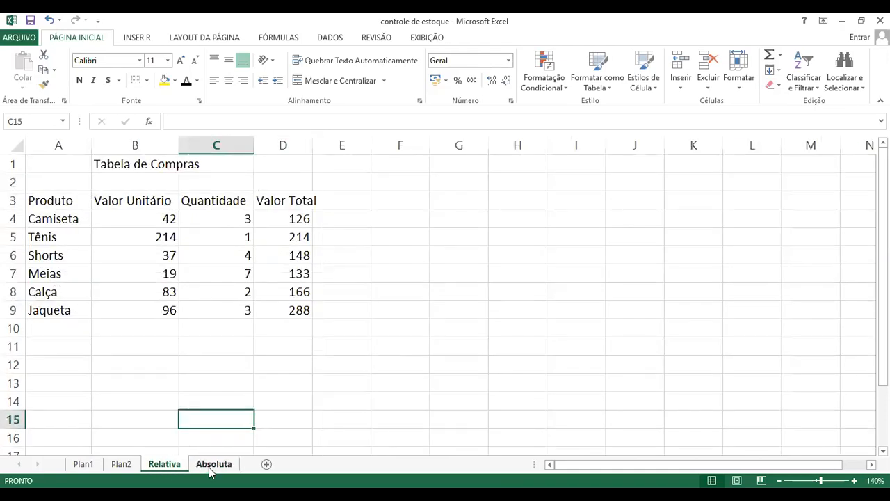
pyautogui.click(210, 469)
pyautogui.click(170, 467)
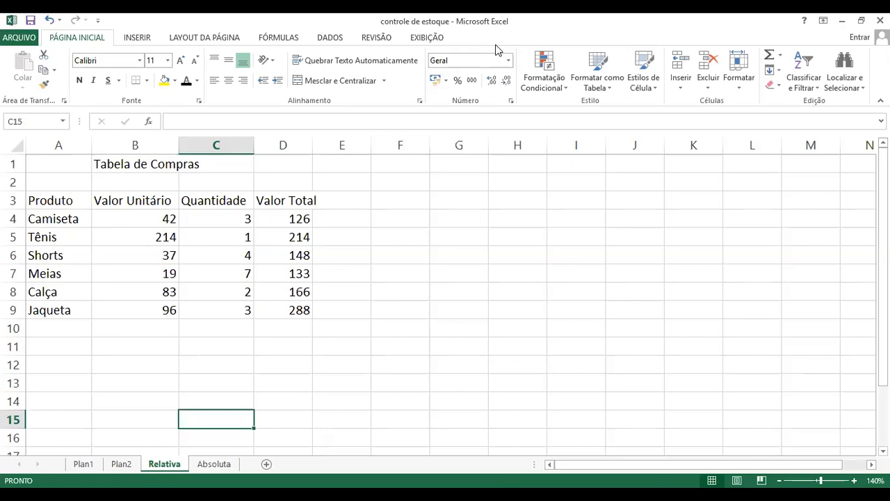
# Switch to the aula 5 presentation in PowerPoint and start its slide show from the first slide
pyautogui.hotkey('alt', 'Tab')
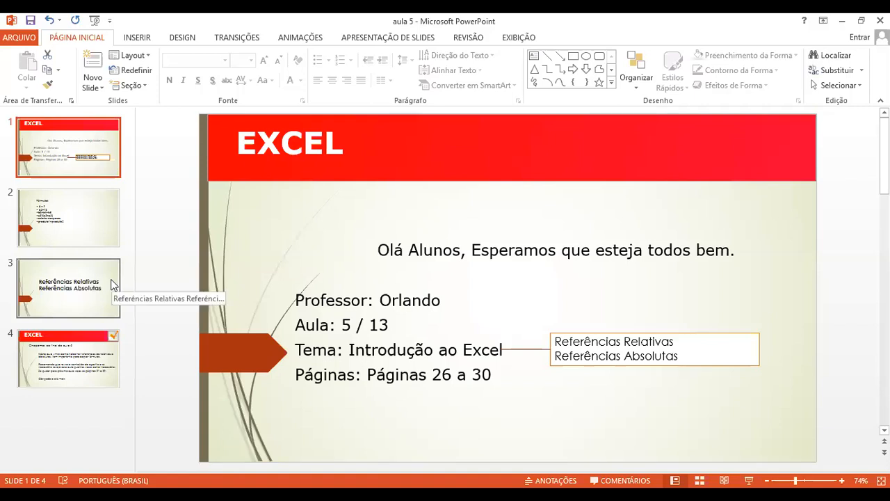
pyautogui.press('F5')
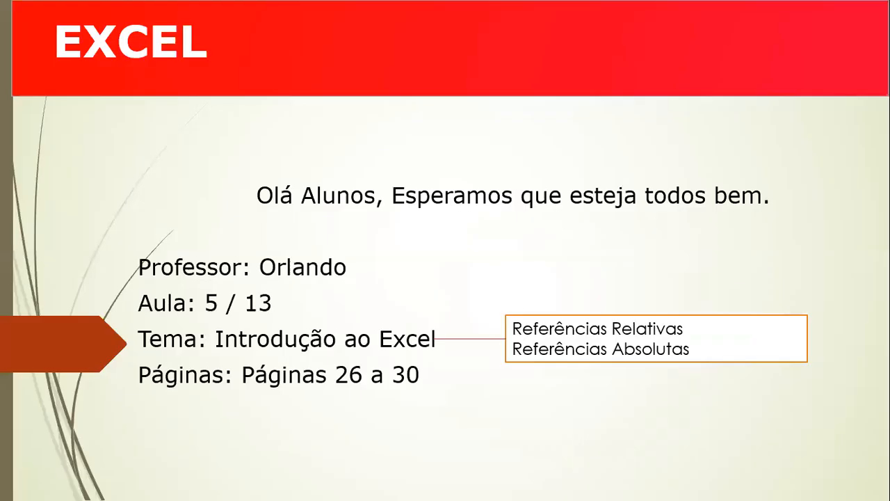